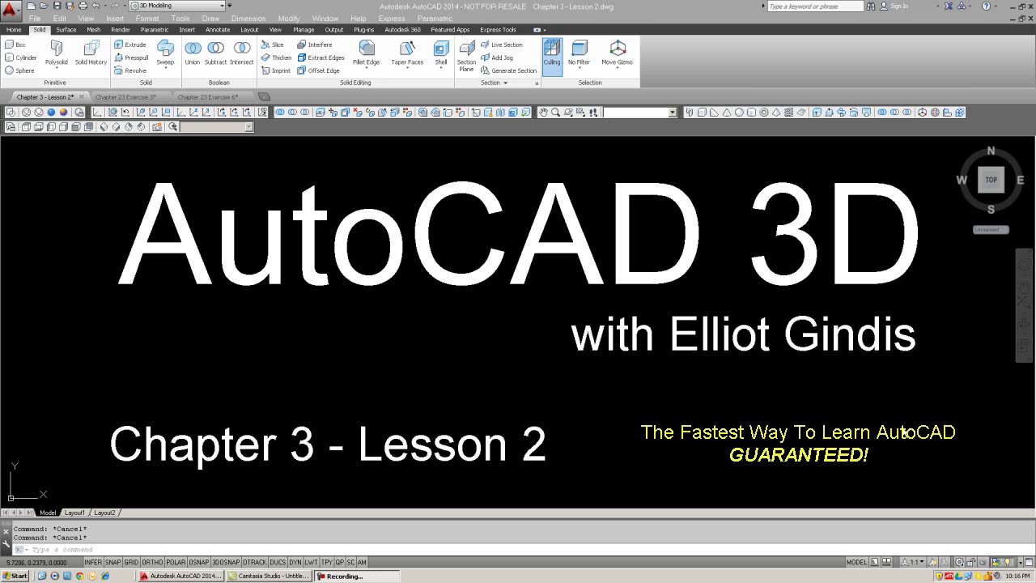
Review the models in the Chapter 23 Exercise 3 and Exercise 6 drawings and return to the Chapter 3 - Lesson 2 drawing.
left_click(903, 433)
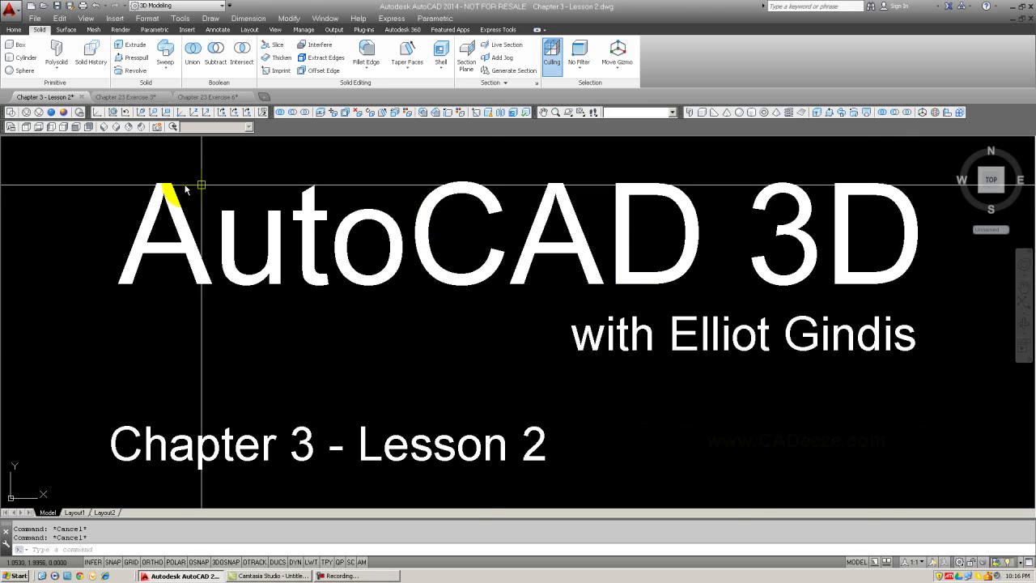
left_click(132, 98)
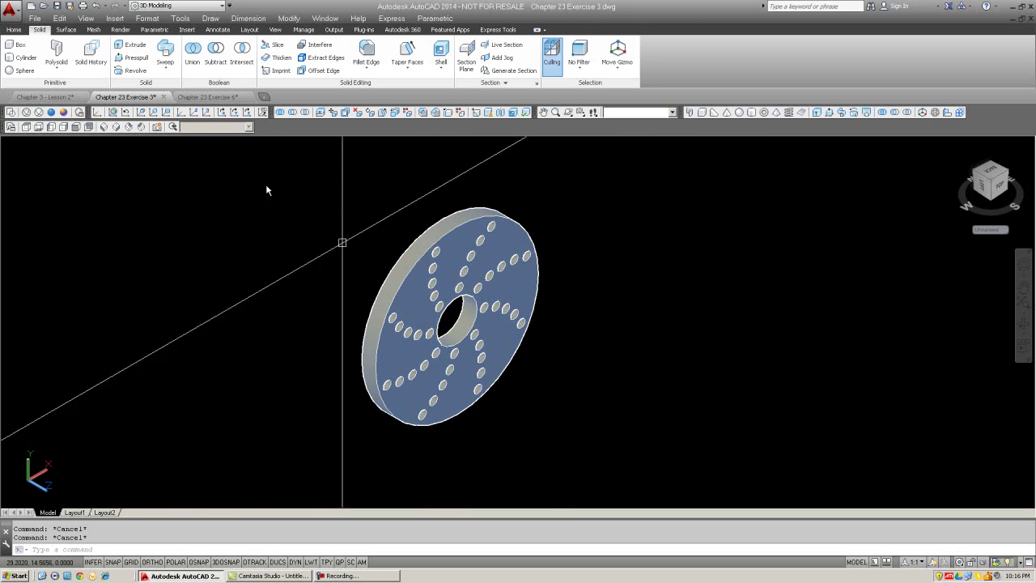
left_click(208, 97)
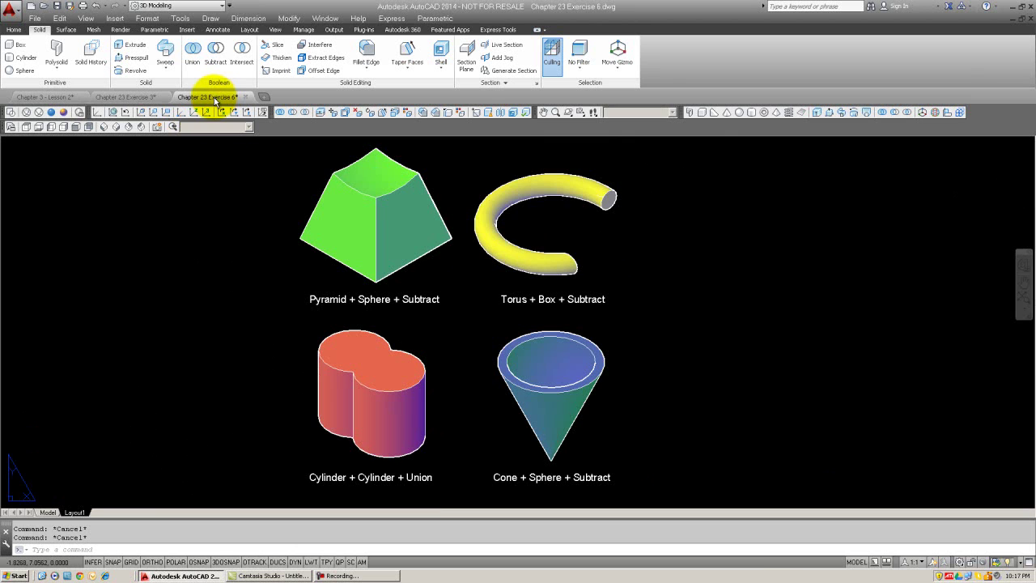
left_click(264, 285)
key("Escape")
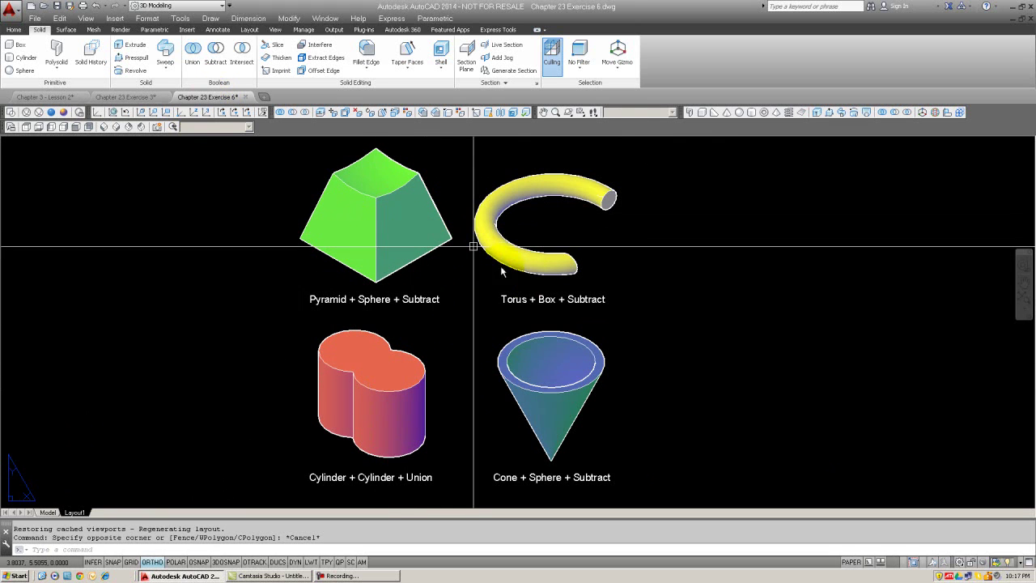
left_click(40, 98)
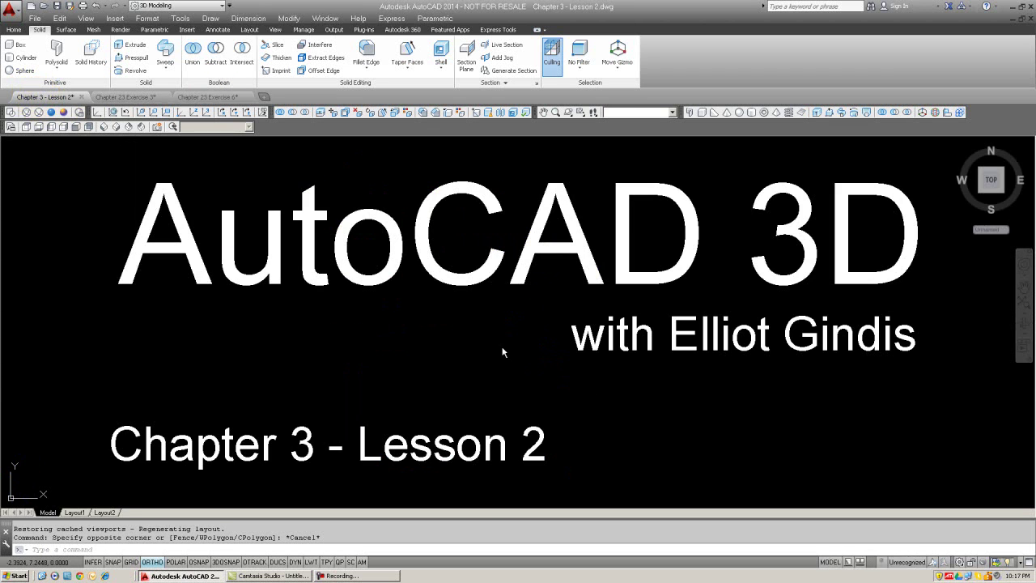
key("Escape")
key("Escape")
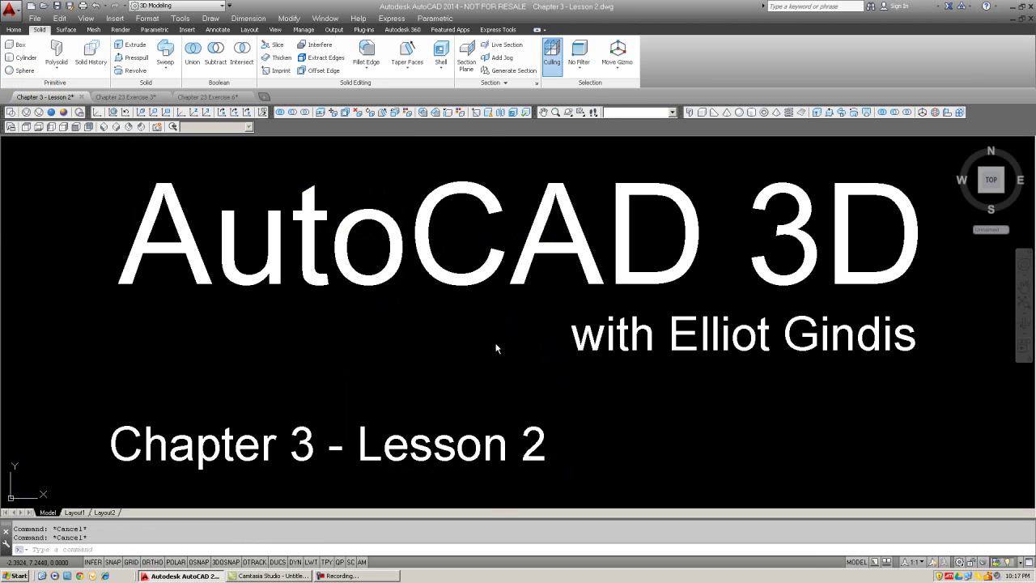
left_click(496, 348)
key("Escape")
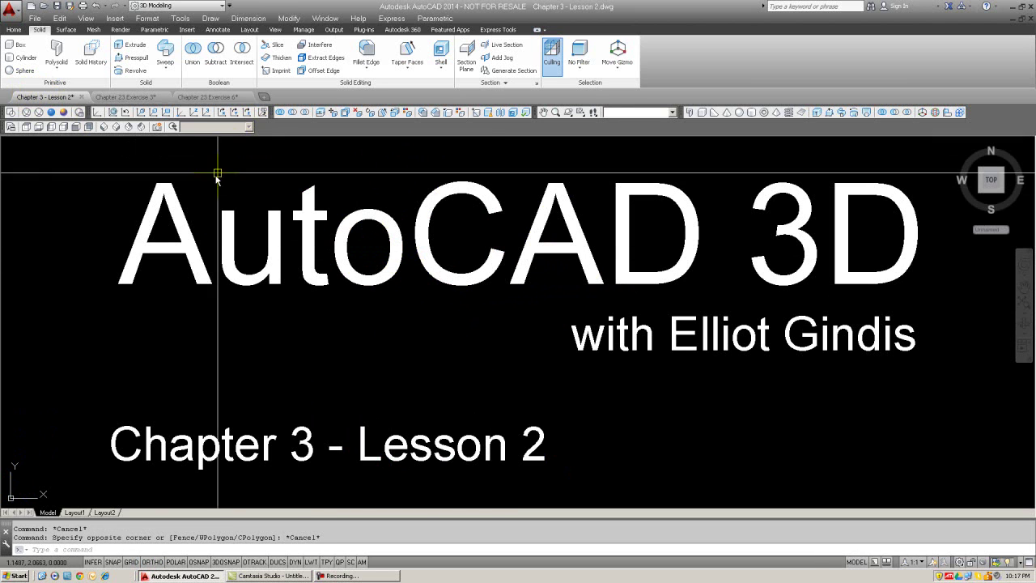
Erase all the title text objects in the Chapter 3 - Lesson 2 drawing.
left_click(13, 30)
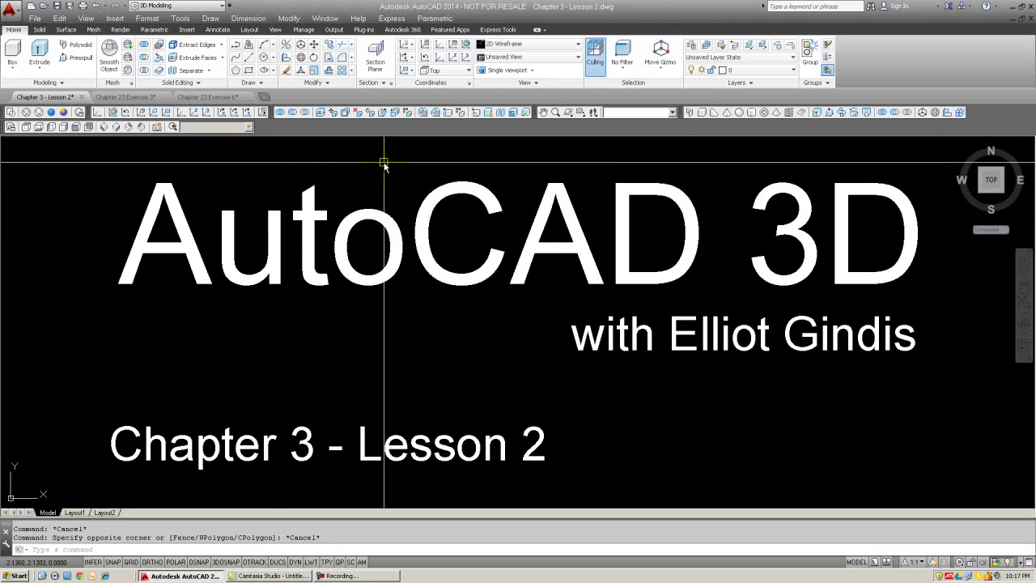
key("Escape")
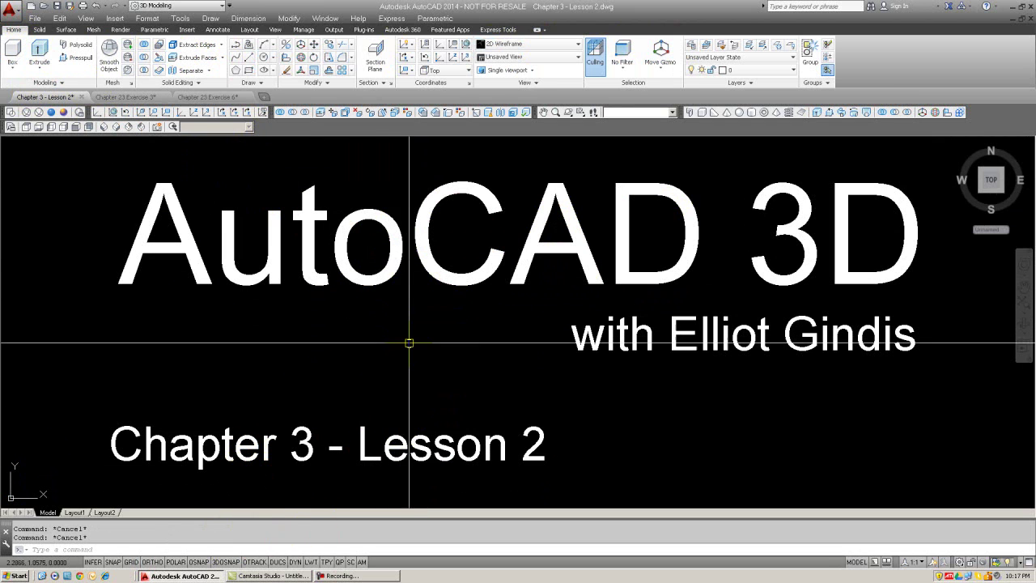
type("e")
key("Return")
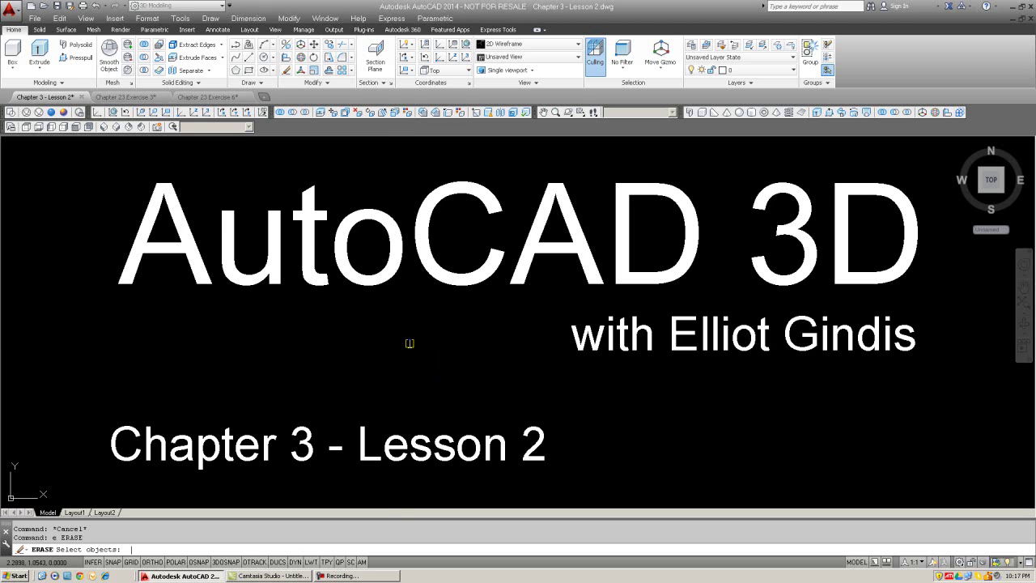
type("all")
key("Return")
key("Return")
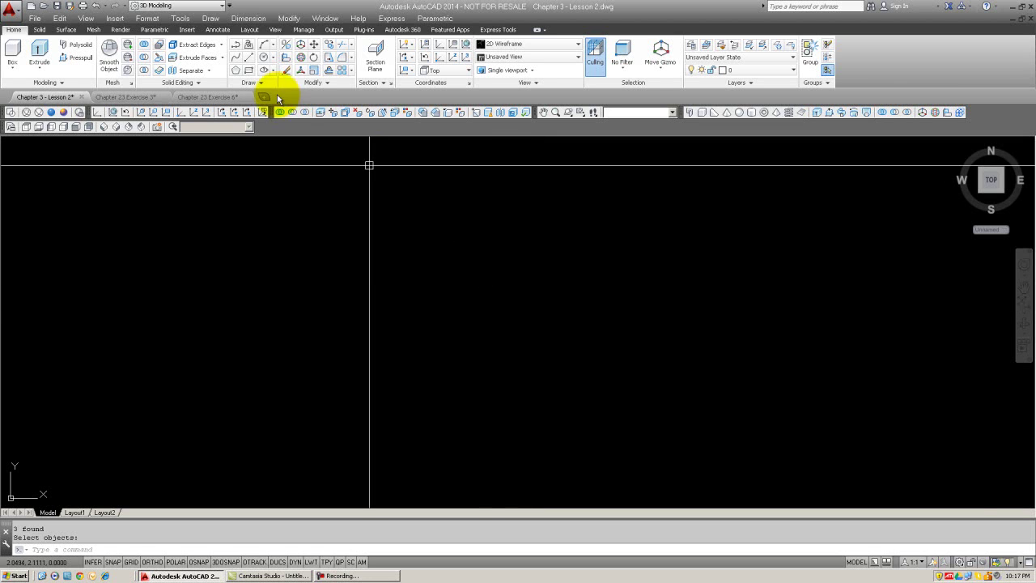
Examine where the solid primitive commands are available, such as Polysolid, Wedge, Cone, Pyramid and Torus.
left_click(212, 19)
mouse_move(215, 32)
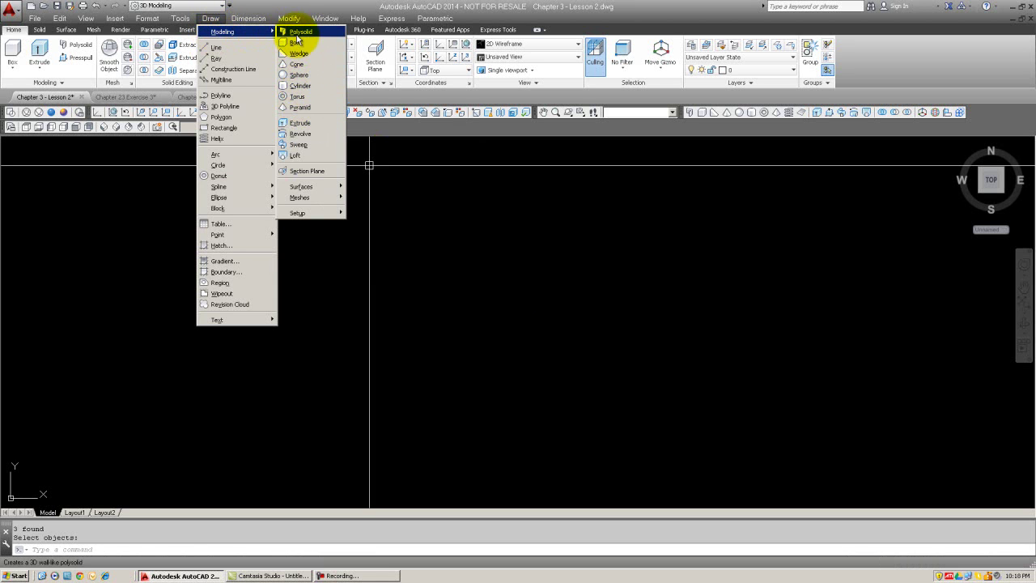
key("Escape")
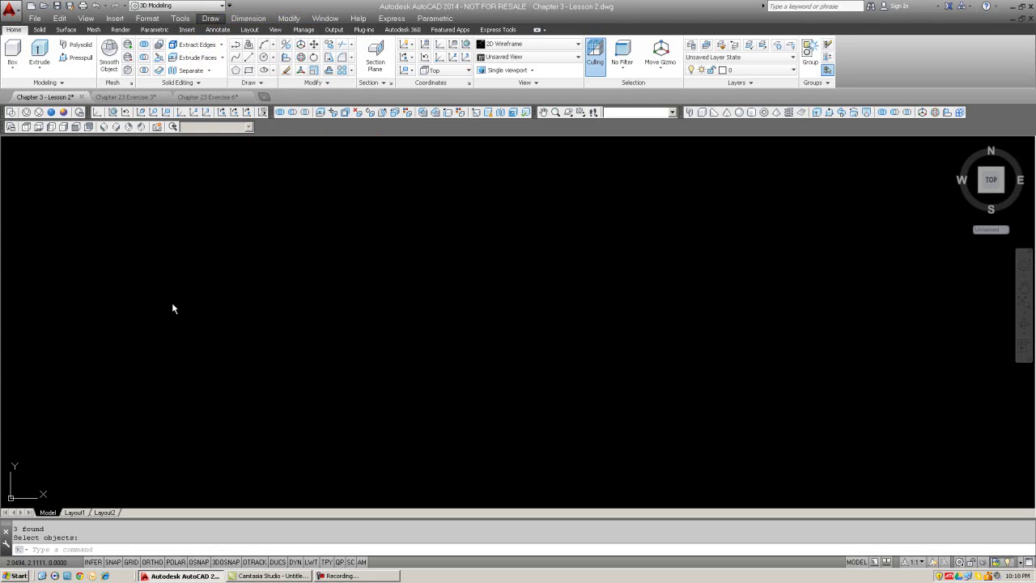
left_click(624, 237)
key("Escape")
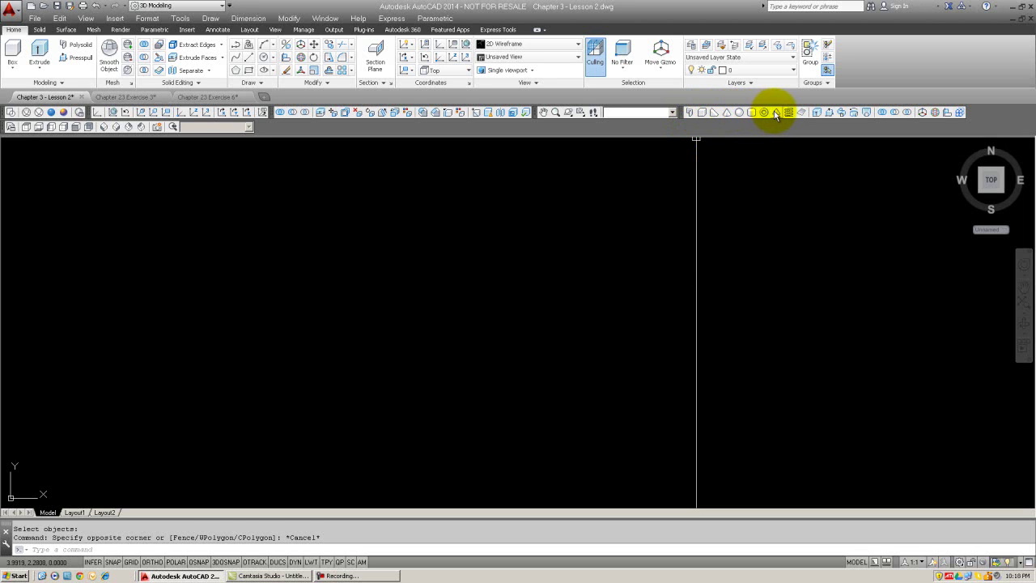
key("Escape")
key("Escape")
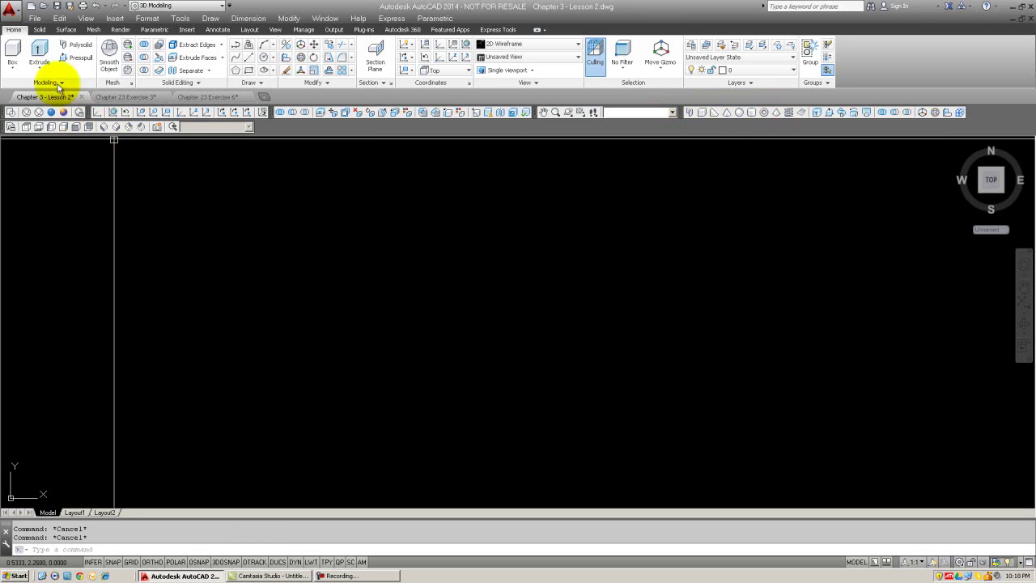
left_click(39, 30)
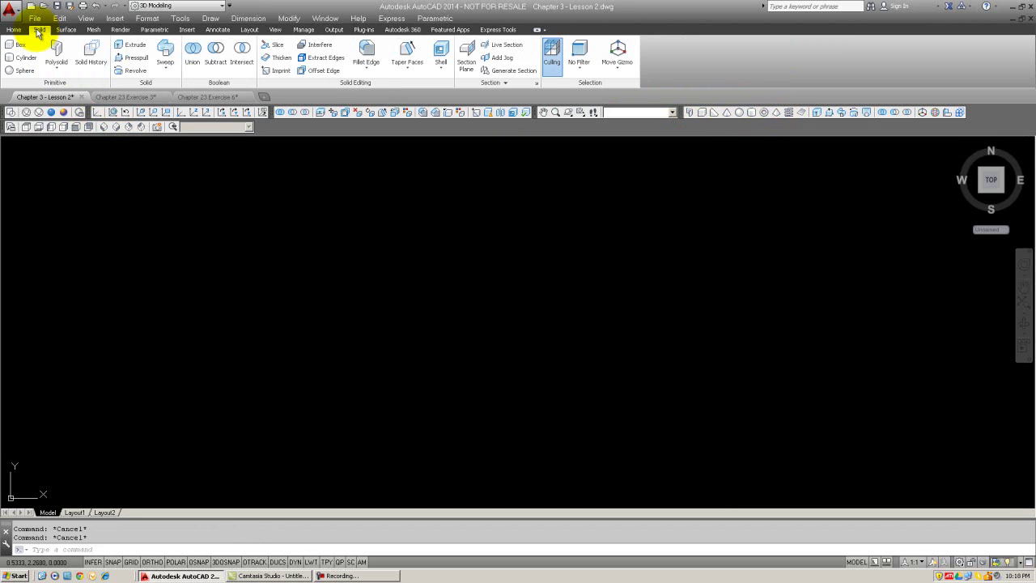
left_click(57, 73)
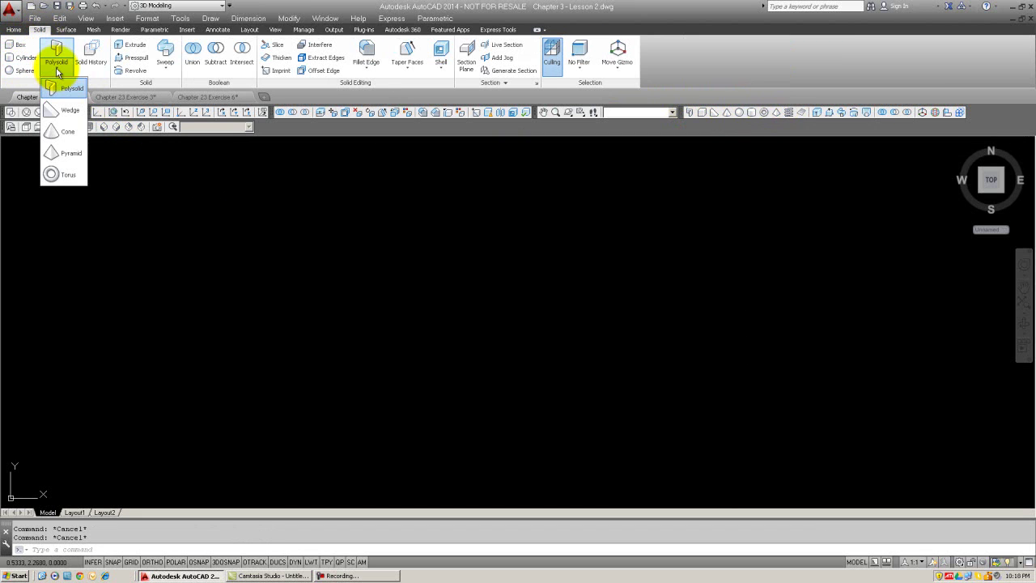
left_click(169, 230)
key("Escape")
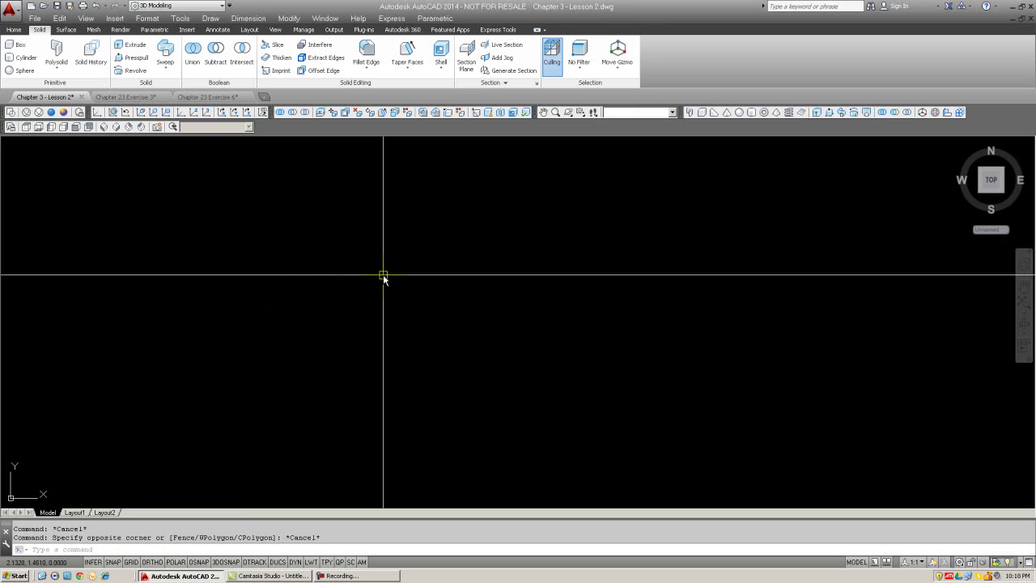
Apply the Conceptual visual style and switch the empty drawing to the SW Isometric view.
left_click(64, 112)
left_click(104, 127)
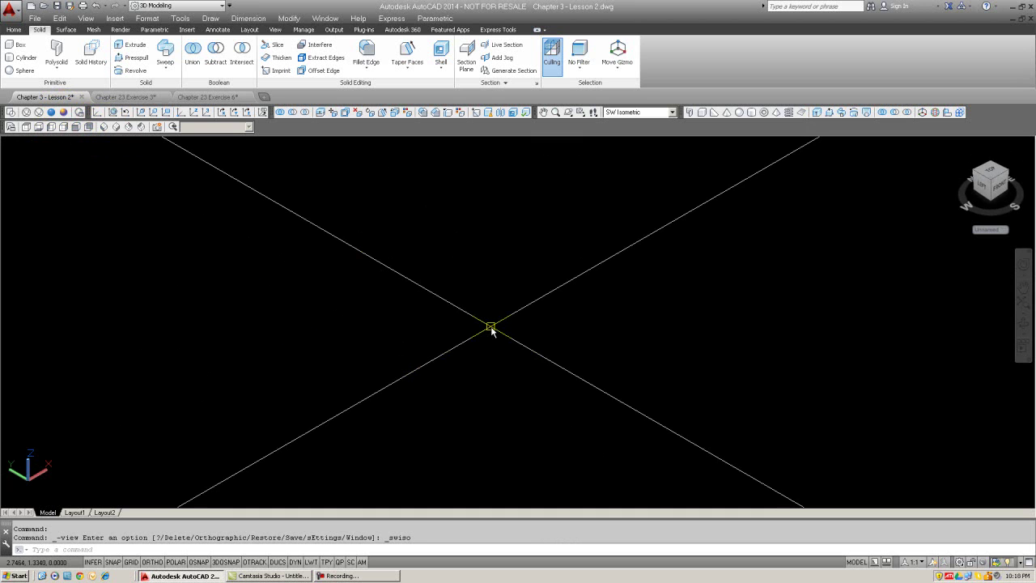
mouse_move(491, 327)
middle_mouse_down()
mouse_move(481, 299)
mouse_move(454, 284)
mouse_move(553, 180)
mouse_move(654, 138)
middle_mouse_up()
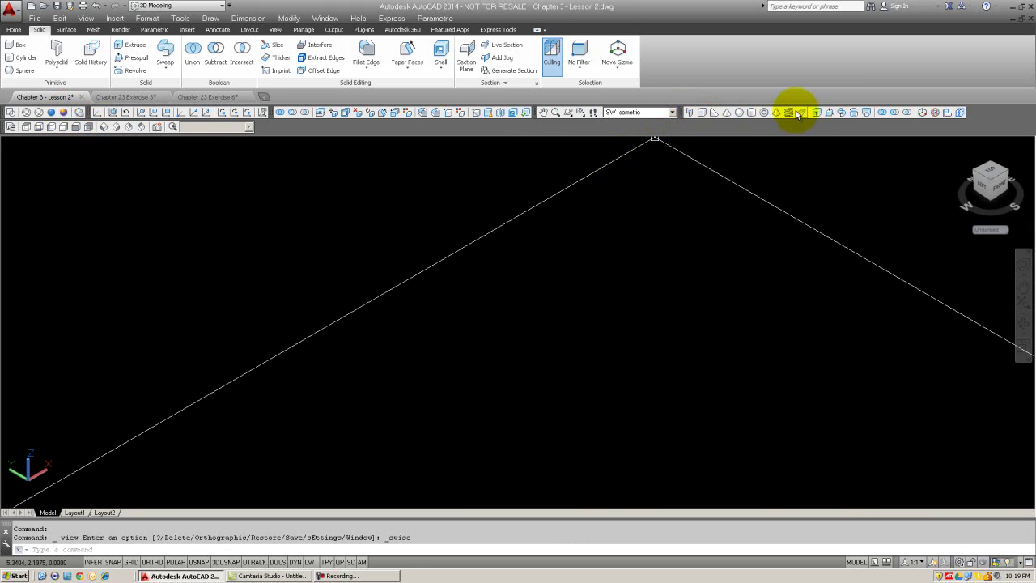
mouse_move(655, 137)
middle_mouse_down()
mouse_move(759, 201)
mouse_move(692, 245)
mouse_move(530, 307)
mouse_move(443, 306)
middle_mouse_up()
key("Escape")
key("Escape")
Create a roughly cube-shaped solid box about 0.72 units high with freely picked corners and height.
type("box")
key("Return")
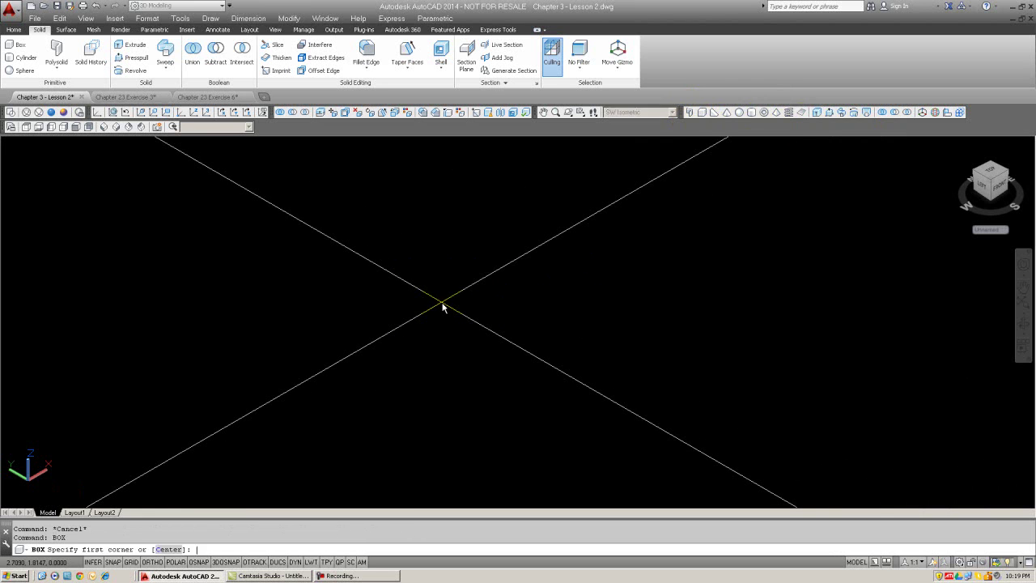
mouse_move(443, 306)
middle_mouse_down()
mouse_move(132, 389)
mouse_move(185, 424)
mouse_move(152, 368)
mouse_move(183, 344)
middle_mouse_up()
left_click(187, 420)
left_click(190, 334)
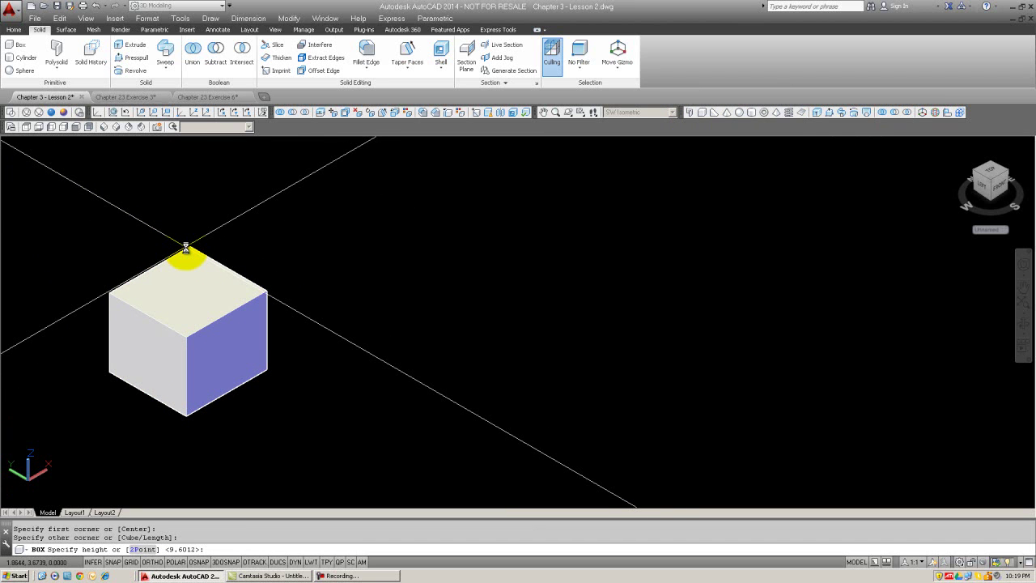
left_click(187, 249)
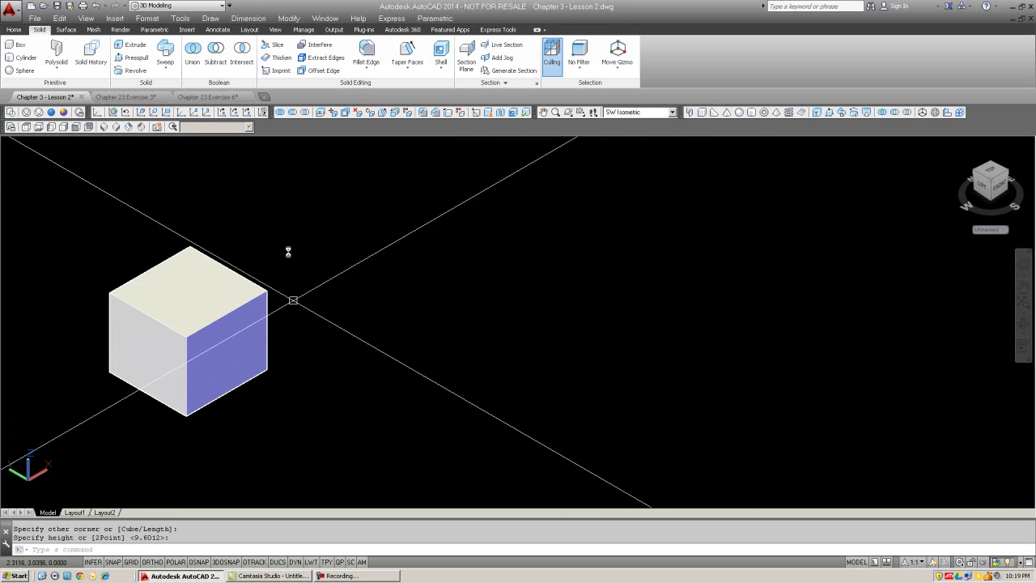
Create a solid wedge about 0.62 units high beside the box, picking its base corners and height freely.
middle_click_drag(328, 315, 269, 308)
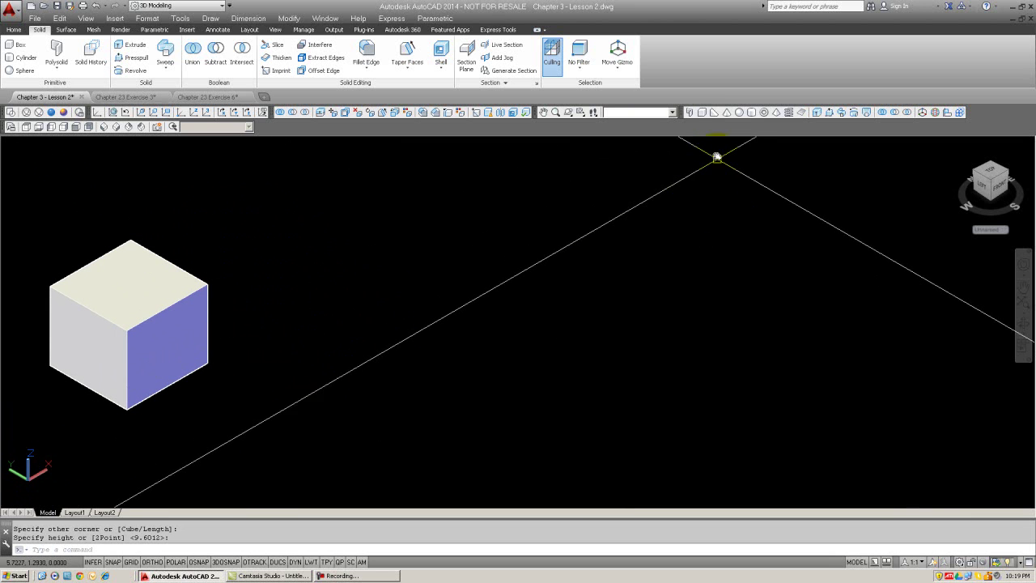
left_click(714, 114)
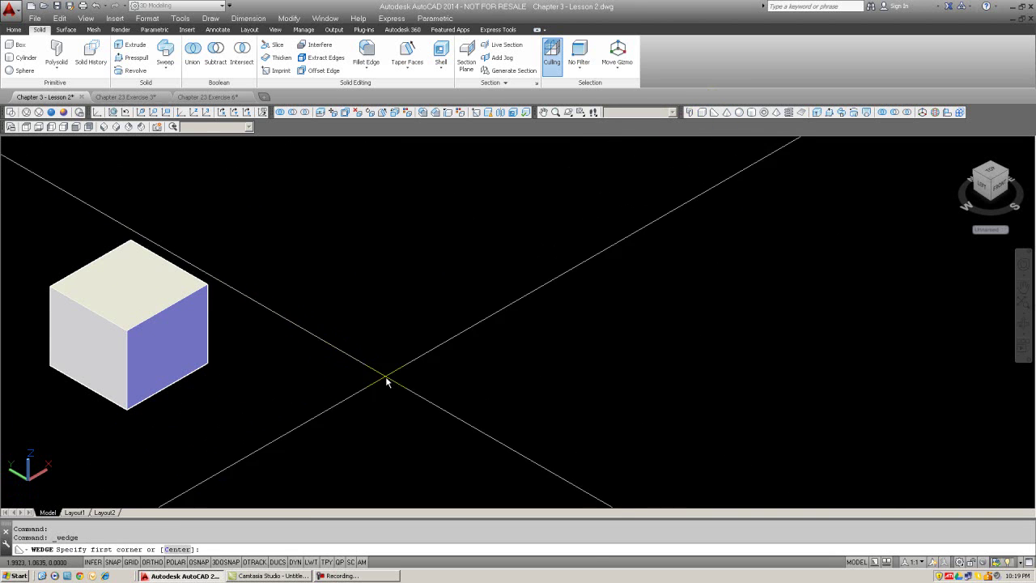
left_click(385, 379)
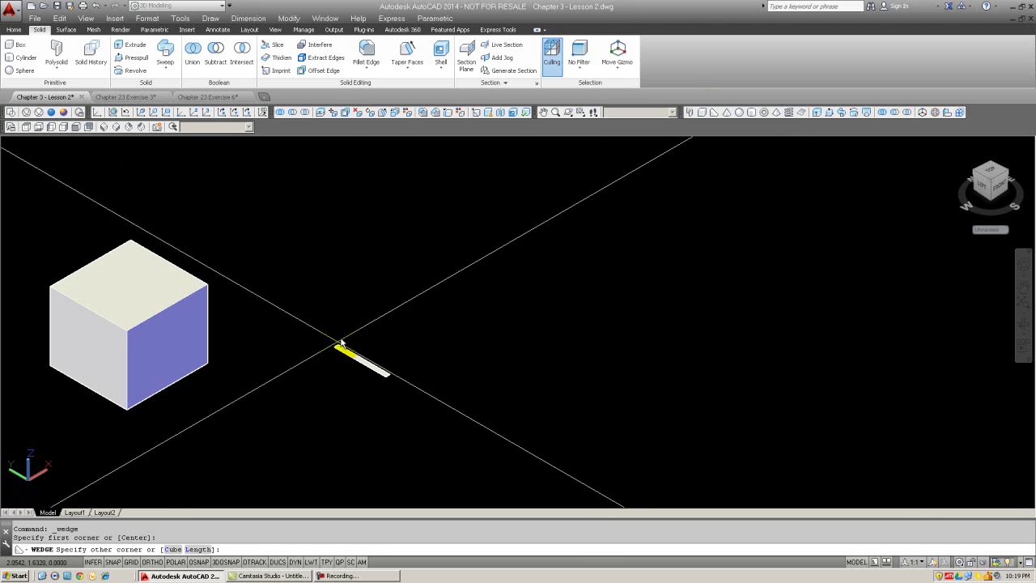
left_click(387, 280)
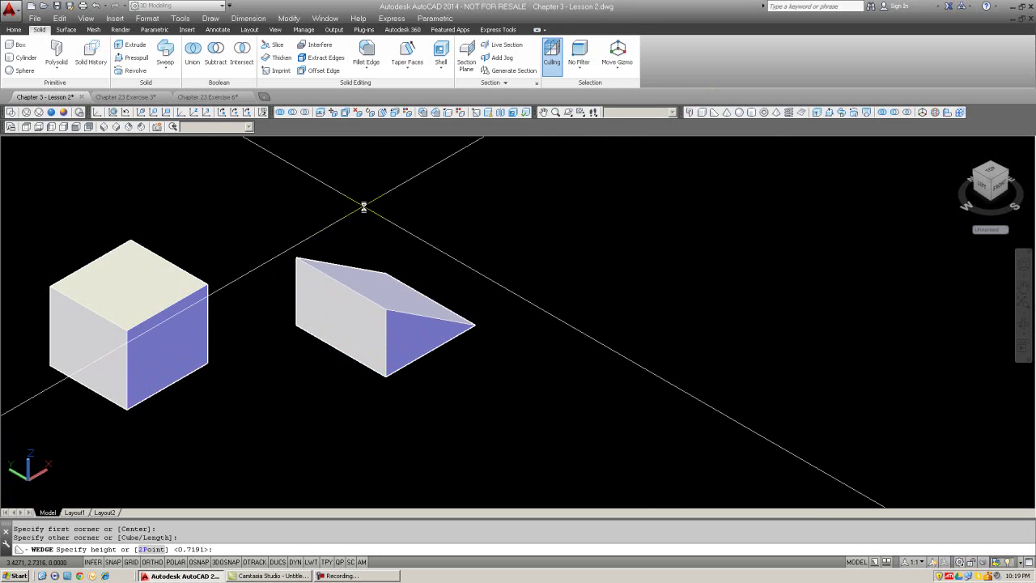
left_click(364, 208)
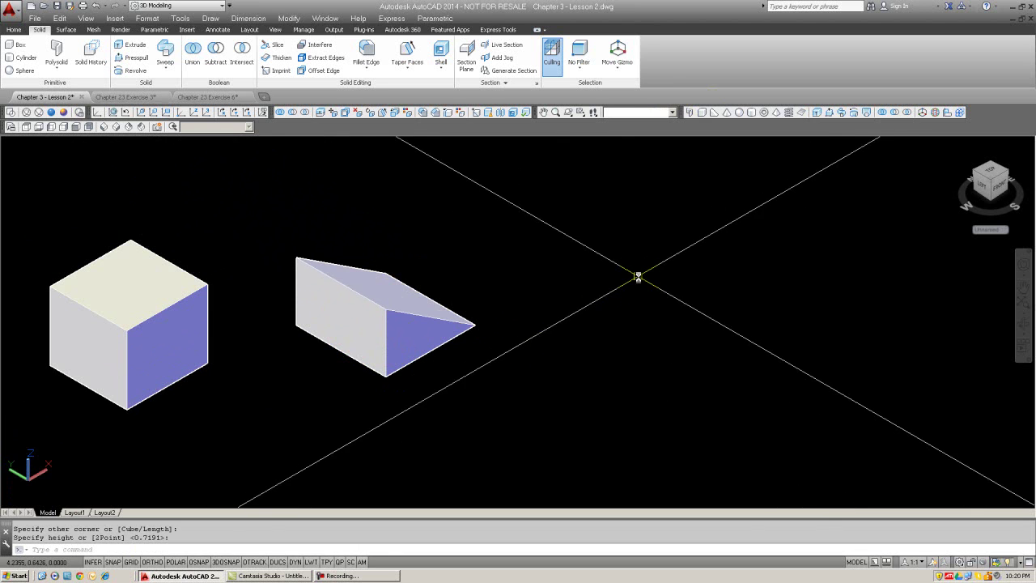
Create a solid cone with a base radius of about 0.51 units beside the wedge, picking its height freely.
left_click(727, 112)
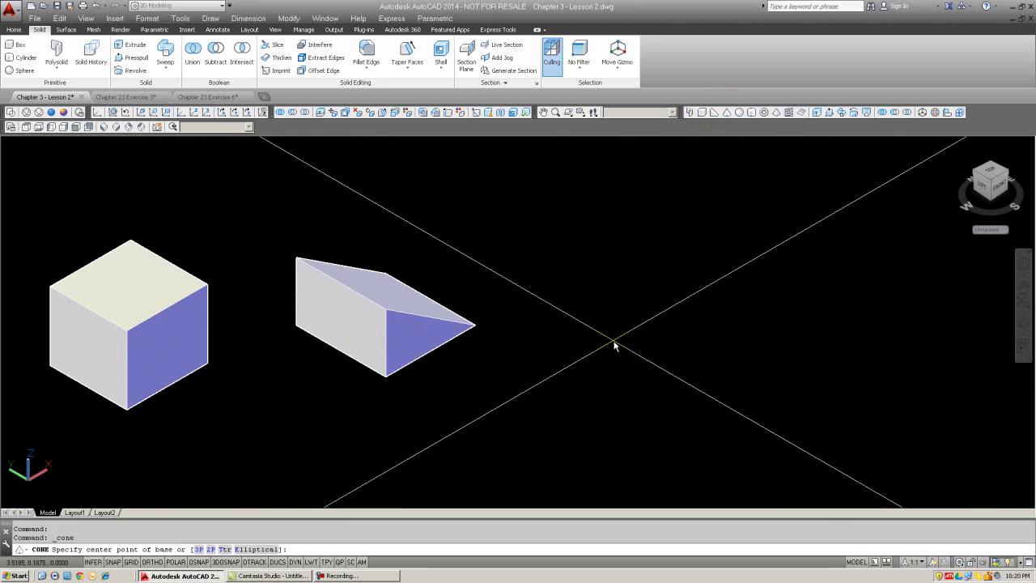
left_click(612, 346)
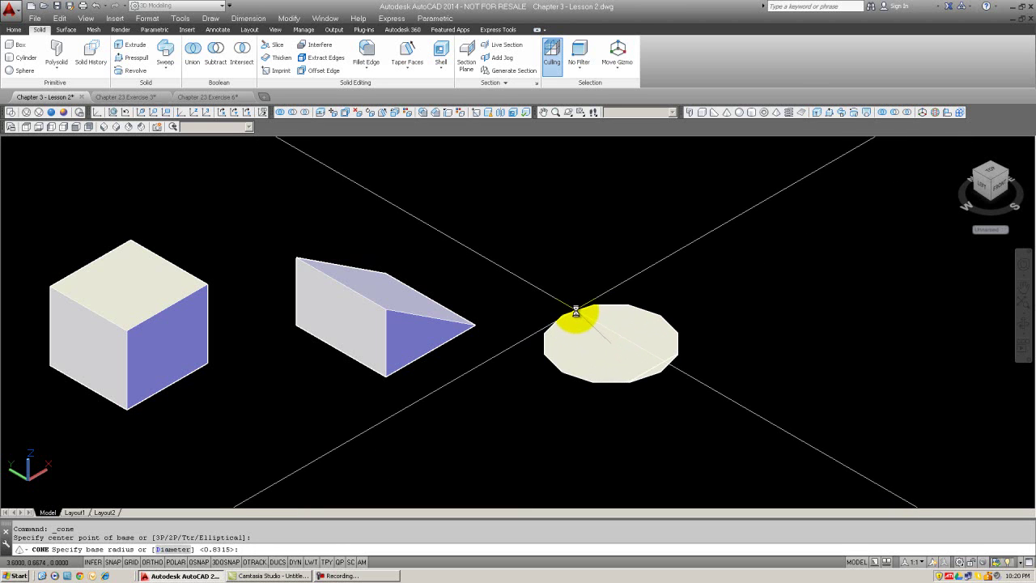
left_click(576, 312)
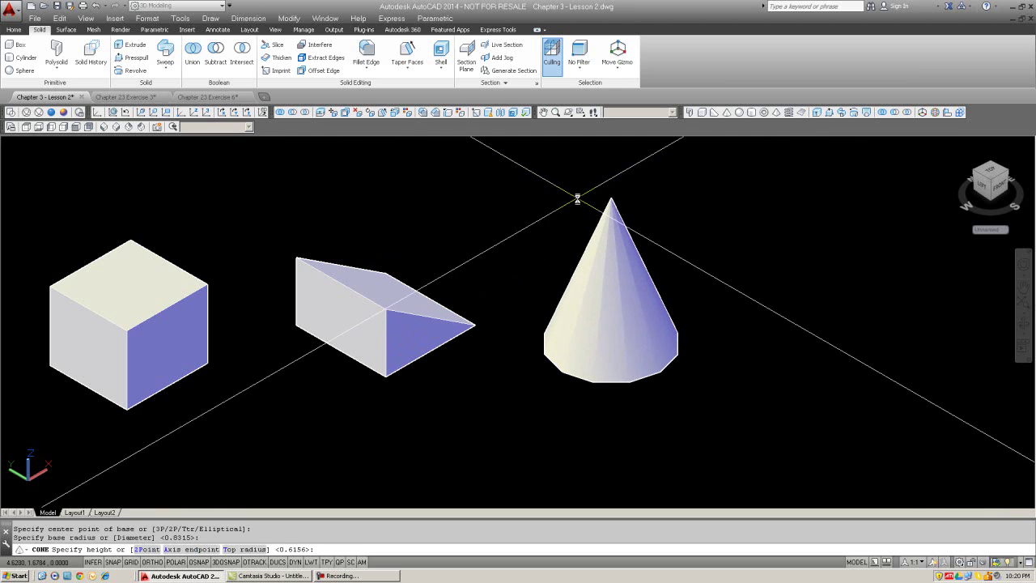
left_click(578, 198)
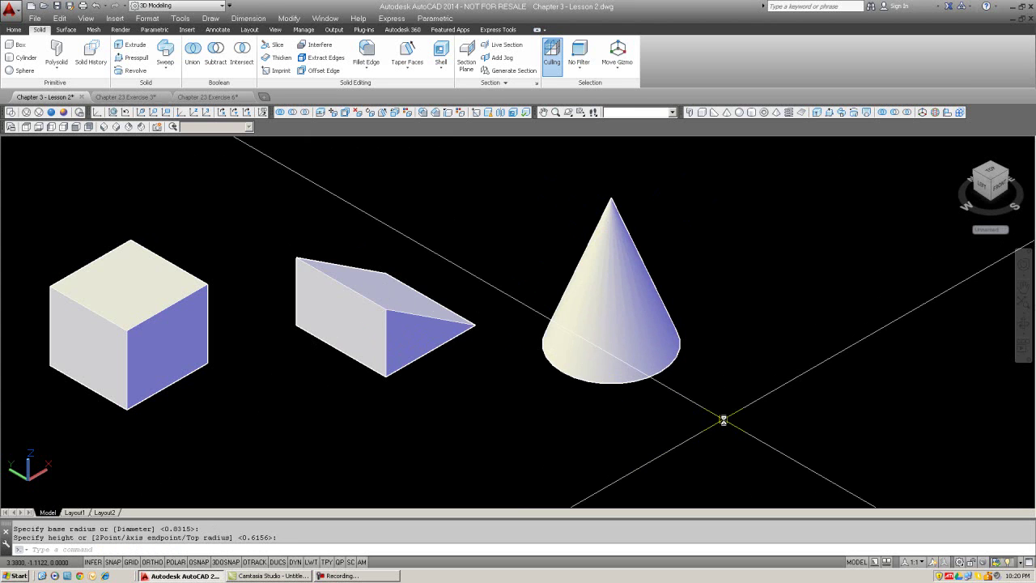
Create a solid sphere beside the cone, about as wide as the cone's base.
left_click(740, 114)
left_click(815, 289)
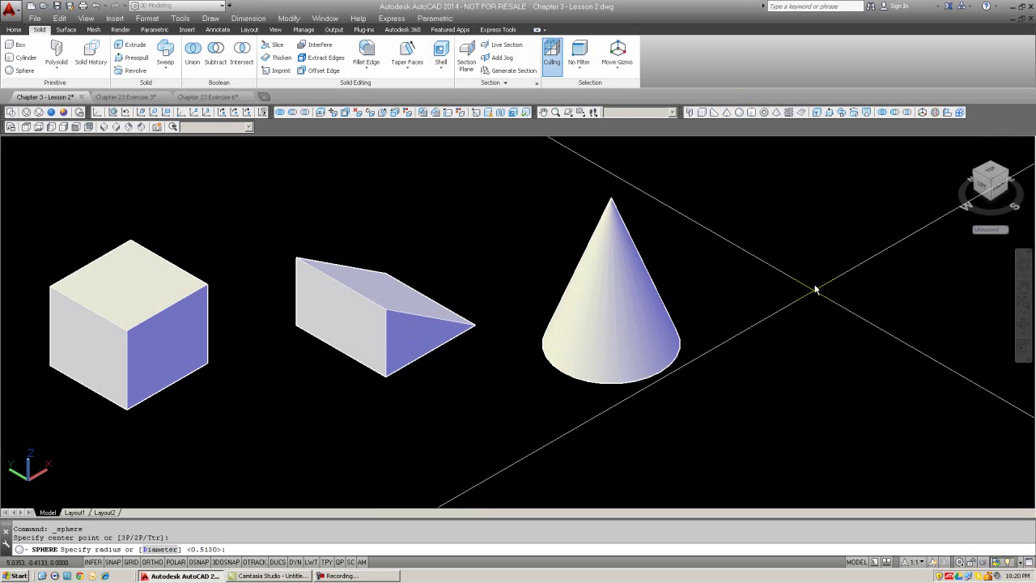
left_click(813, 254)
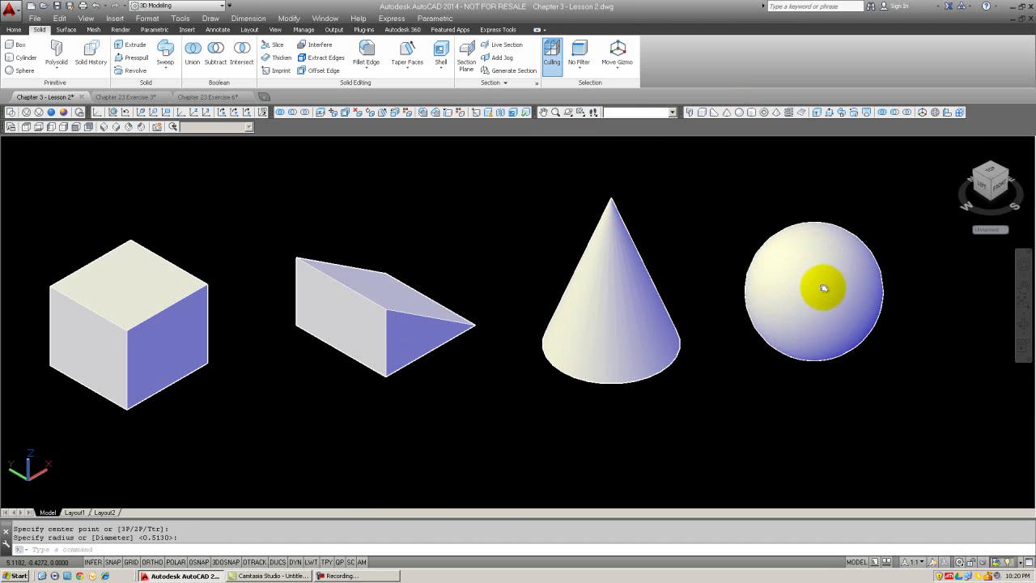
middle_click_drag(794, 289, 348, 296)
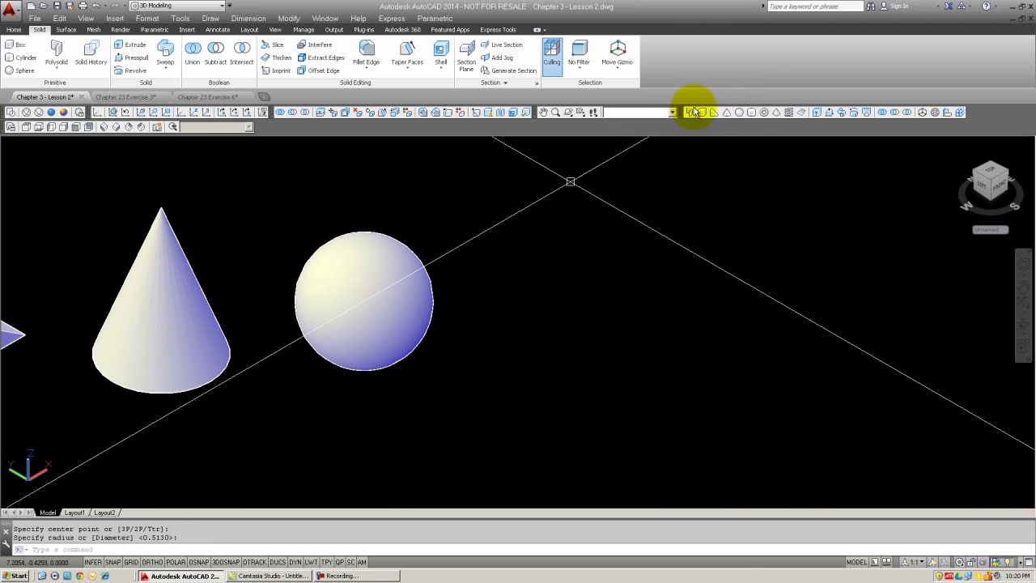
Create a solid cylinder beside the sphere with a base radius of about 0.38 units and a height of about 1.12 units.
left_click(753, 112)
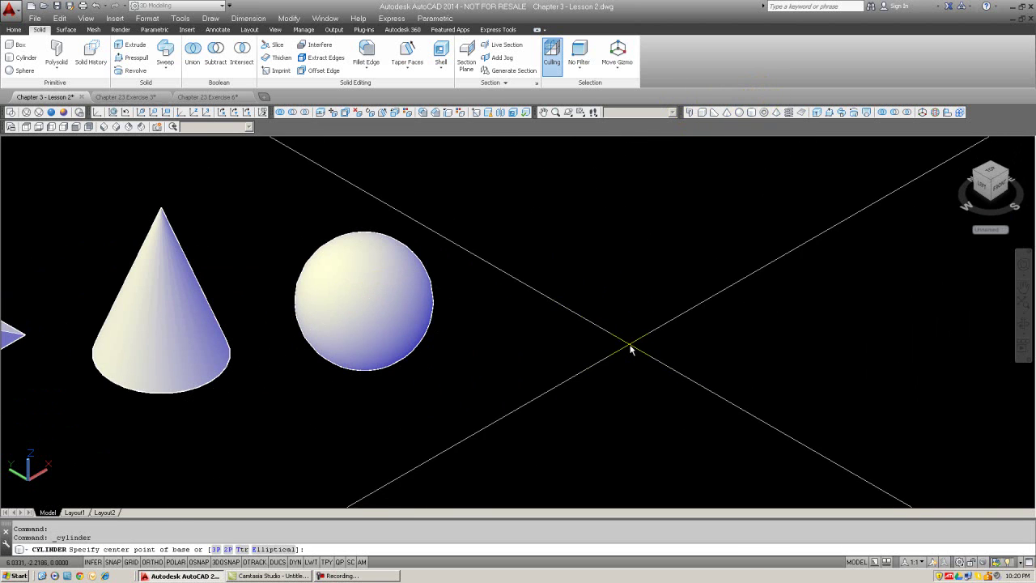
left_click(630, 344)
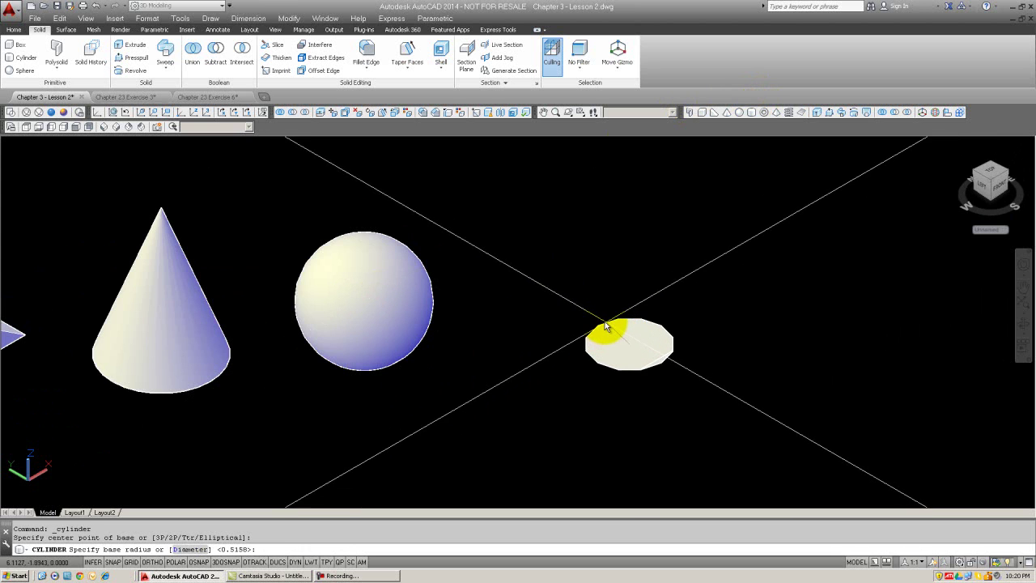
left_click(603, 321)
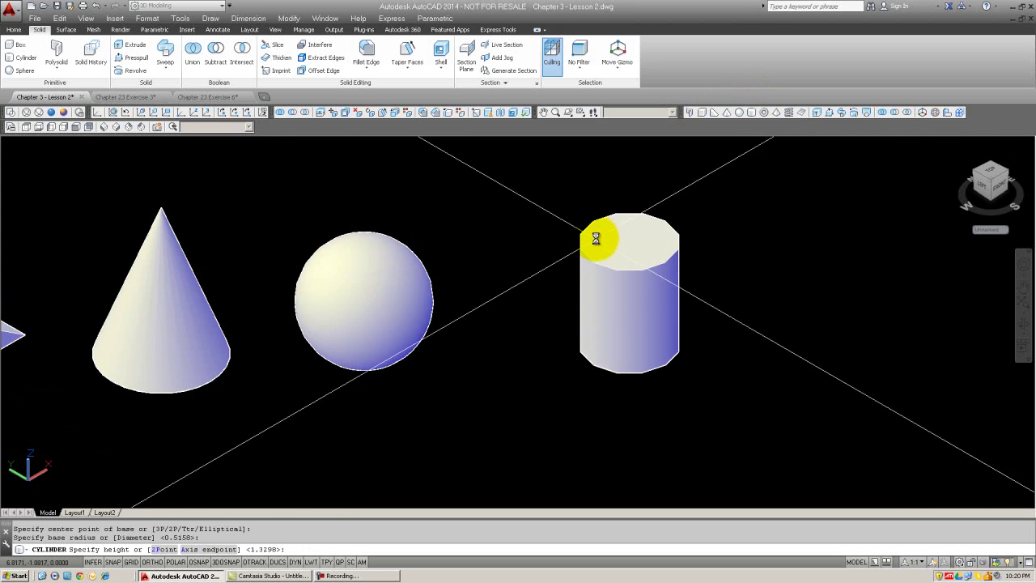
left_click(595, 222)
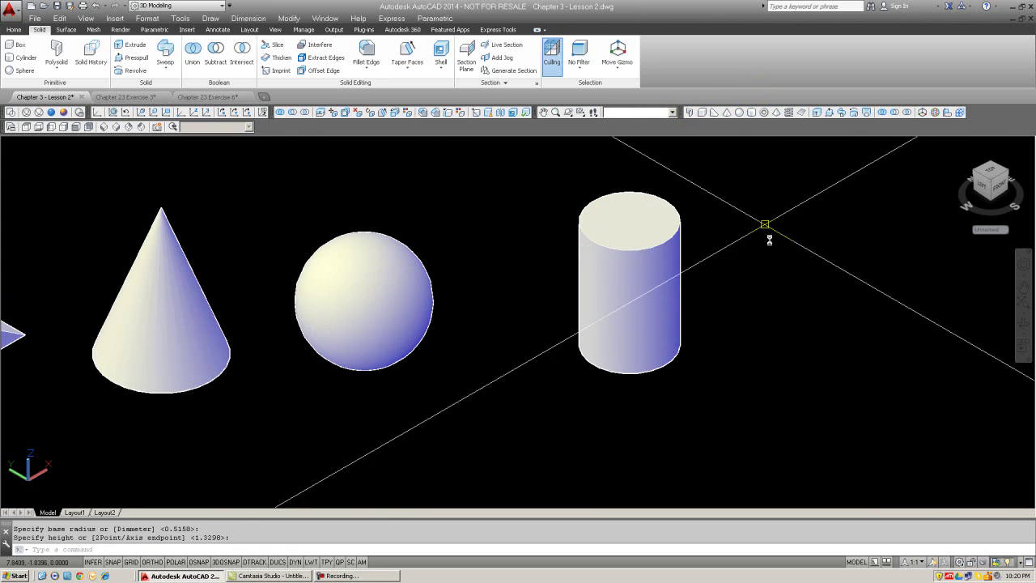
Create a solid torus beside the cylinder with a radius of about 1.21 units, picking the tube radius freely.
middle_click_drag(765, 235, 569, 259)
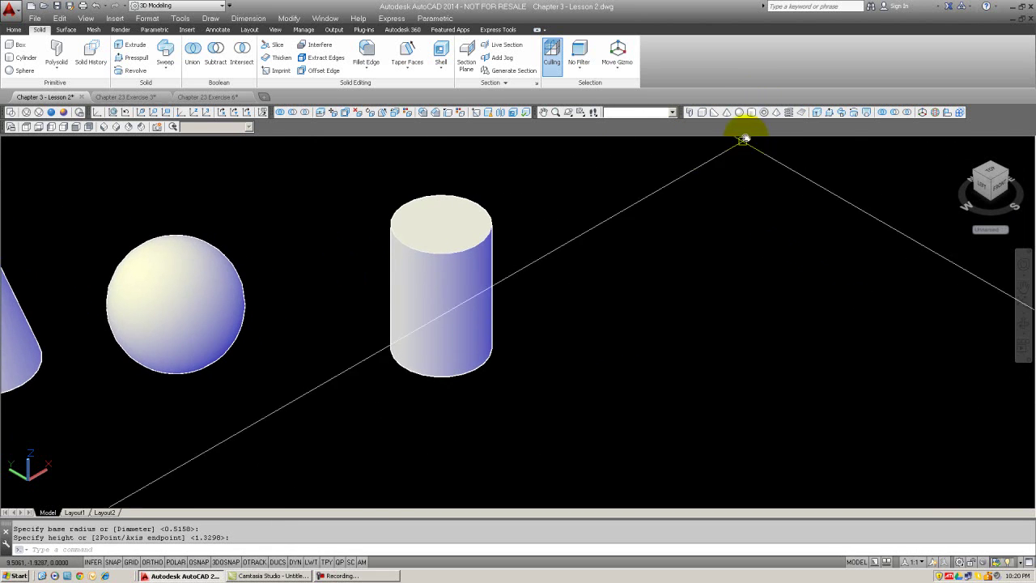
left_click(762, 111)
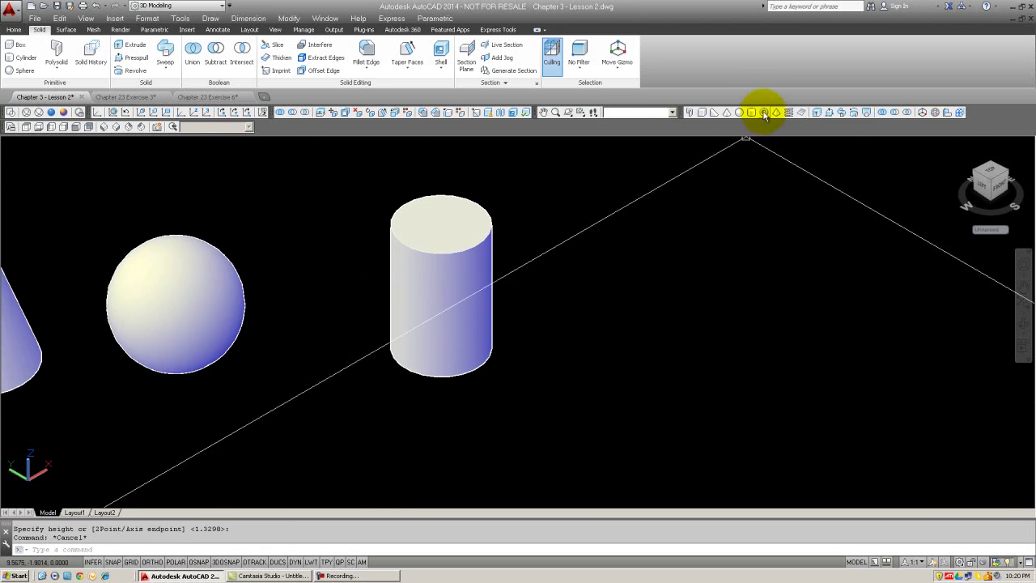
left_click(748, 344)
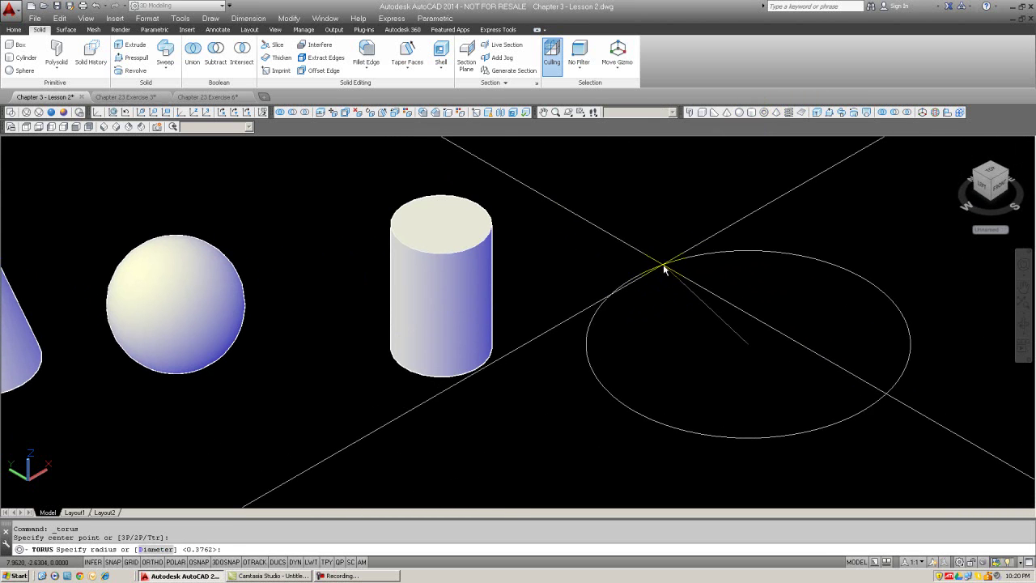
left_click(664, 270)
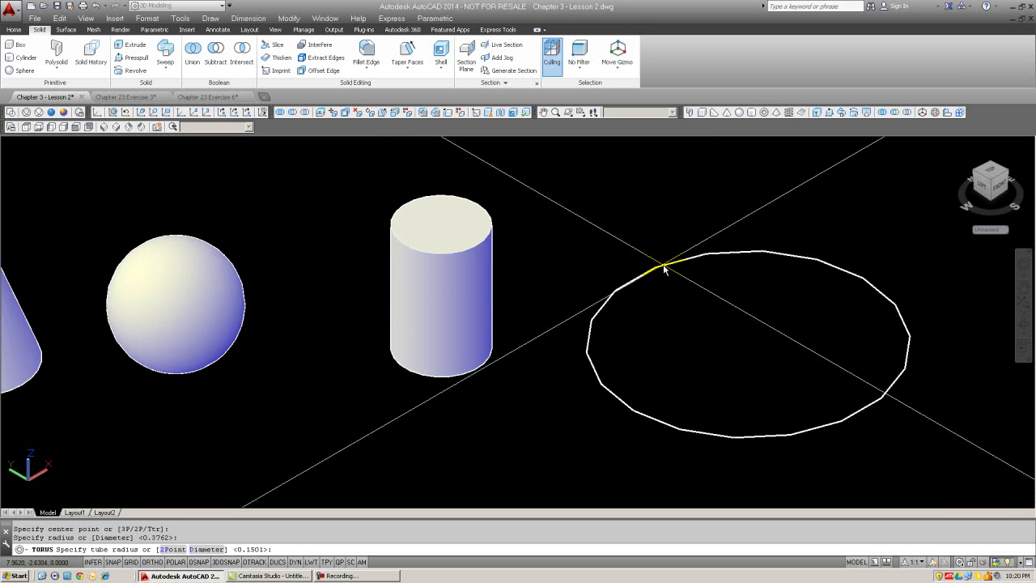
left_click(664, 282)
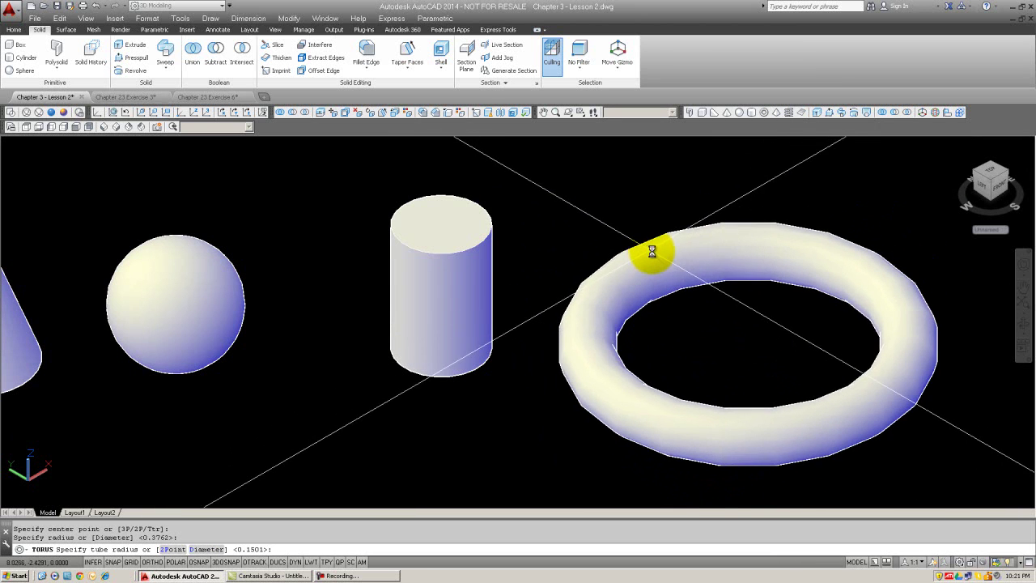
left_click(660, 252)
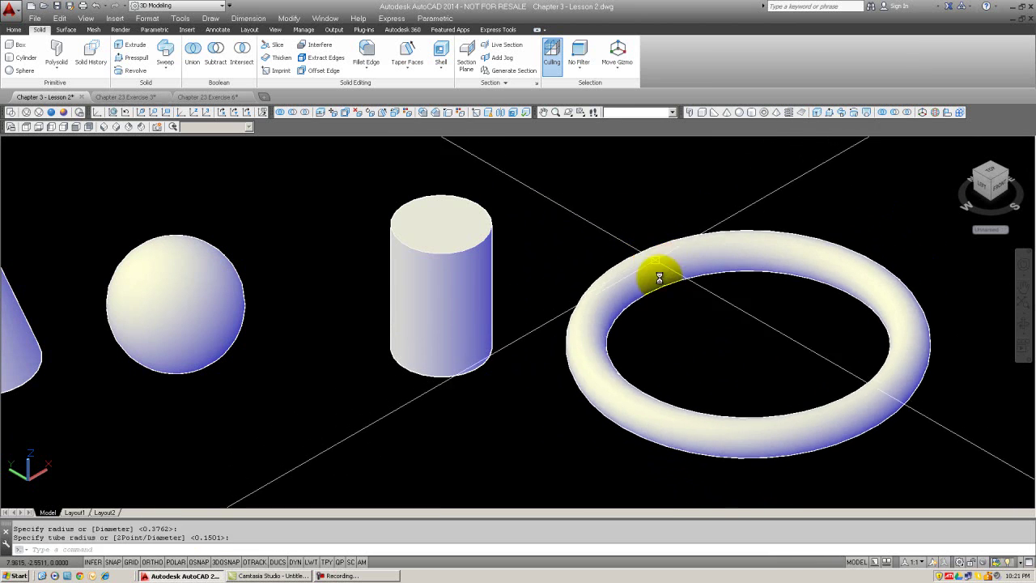
Create a four-sided solid pyramid beside the torus, picking its base centre, base radius and height freely.
middle_click_drag(712, 296, 152, 281)
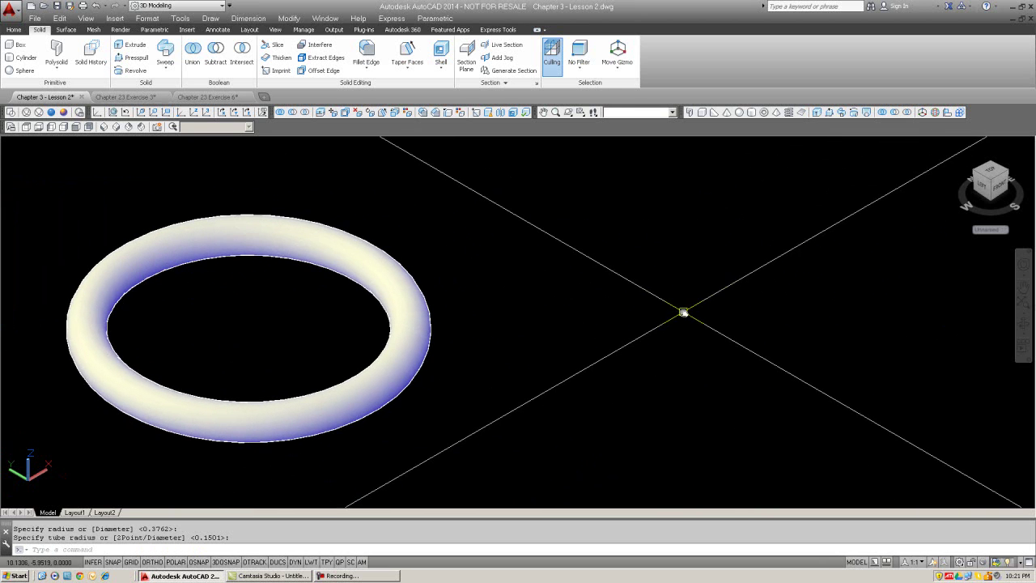
left_click(777, 112)
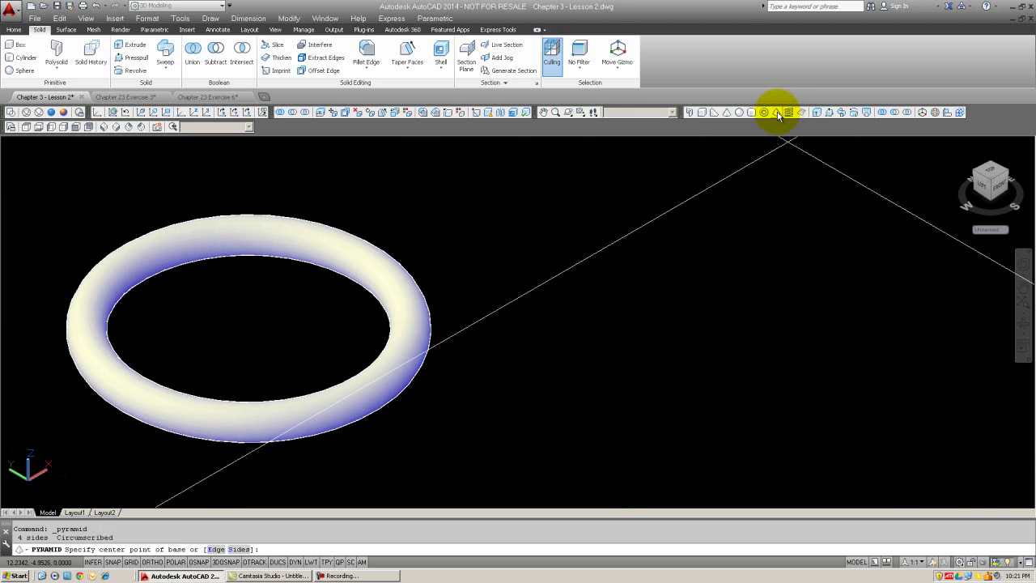
left_click(656, 391)
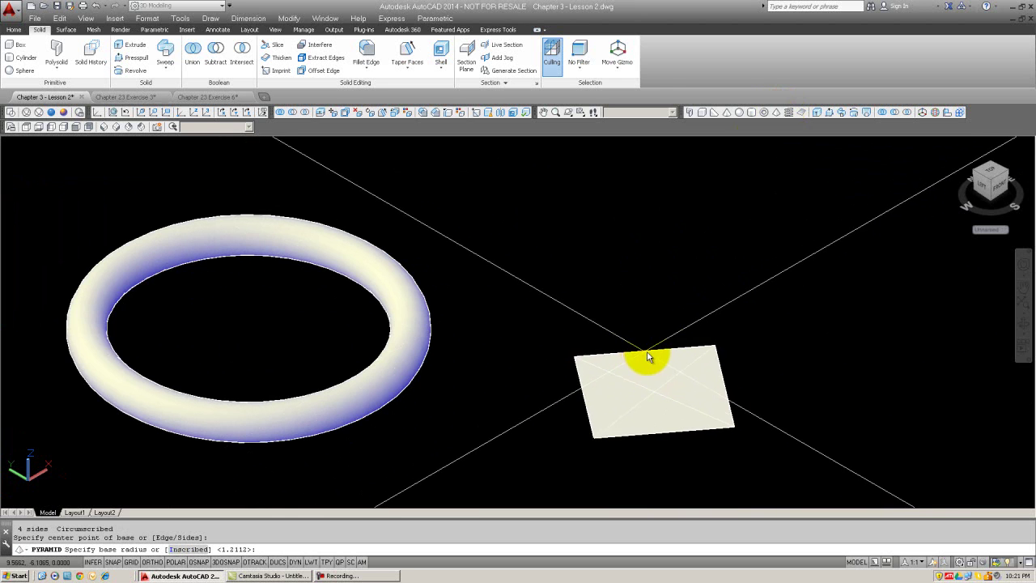
left_click(680, 352)
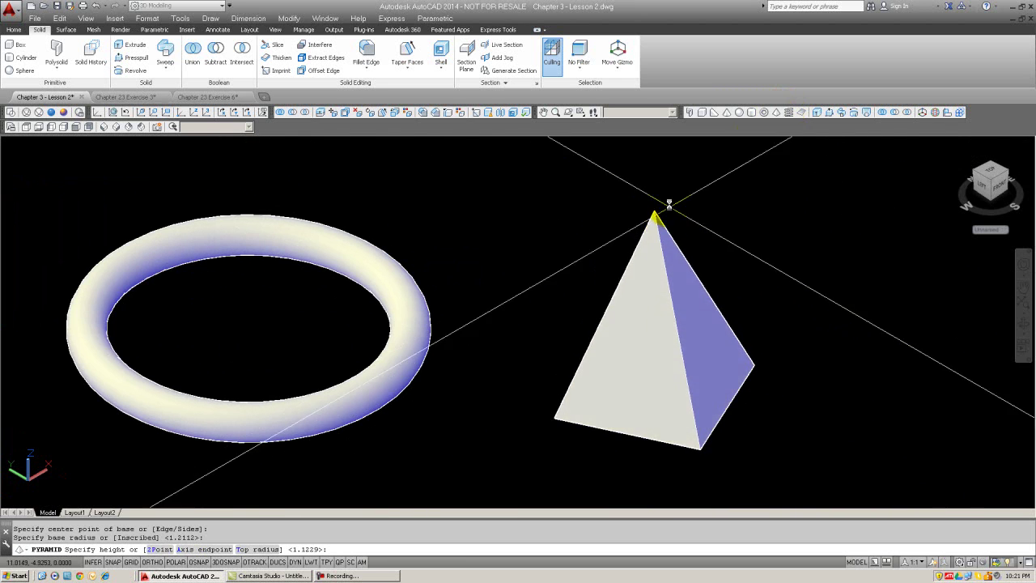
left_click(666, 202)
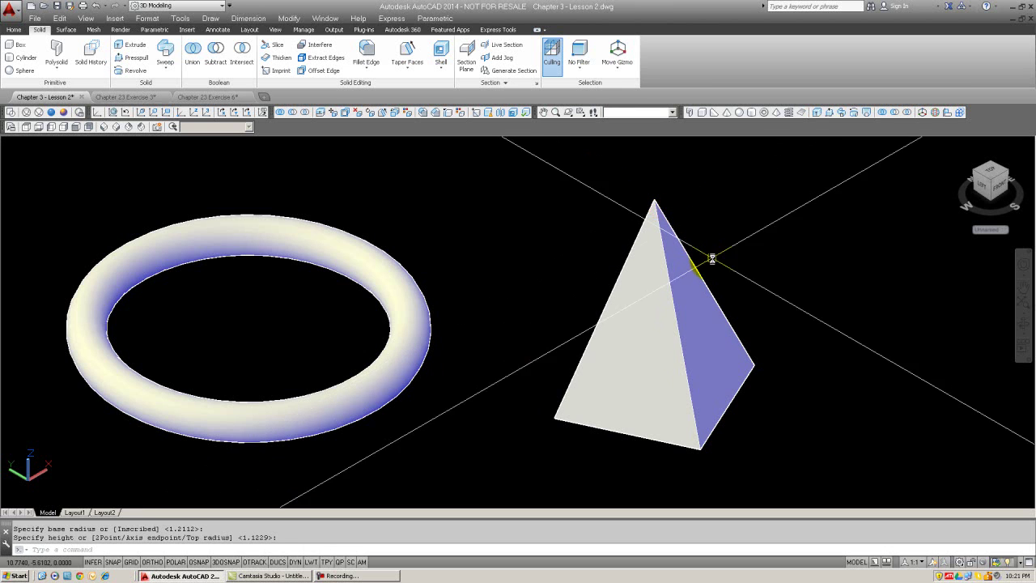
Bring the whole row of primitives into view and examine it from slightly different angles with the free orbit.
scroll(710, 260, "down", 4)
middle_click_drag(481, 302, 578, 312)
key("Escape")
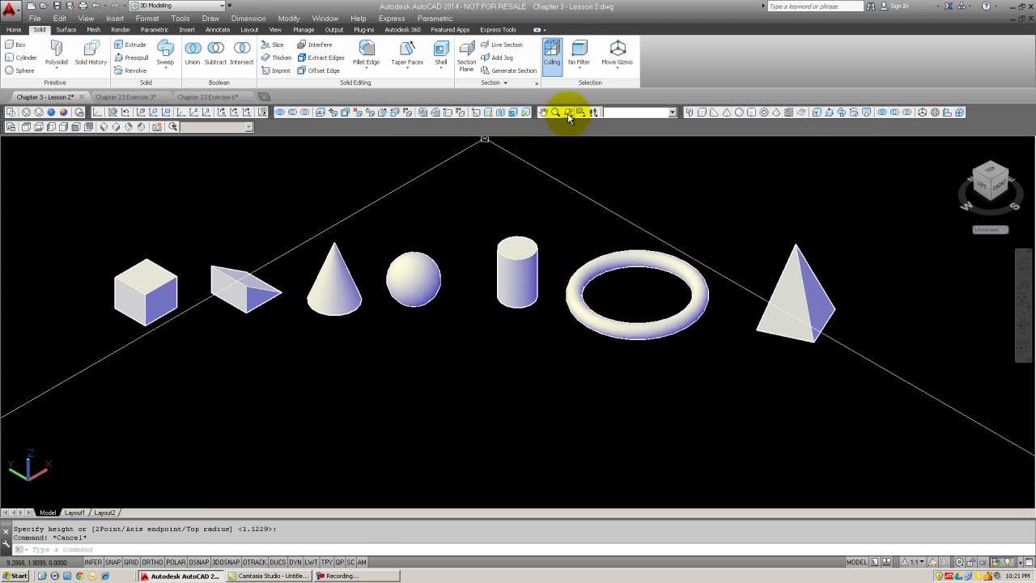
left_click(580, 112)
left_click_drag(518, 295, 499, 389)
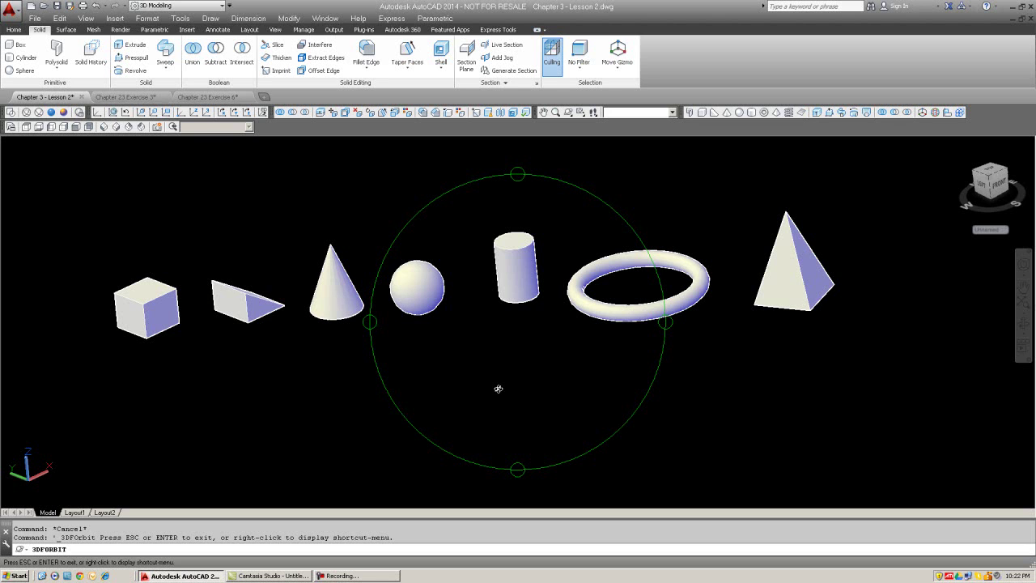
mouse_move(499, 384)
left_mouse_down()
mouse_move(510, 285)
mouse_move(495, 392)
left_mouse_up()
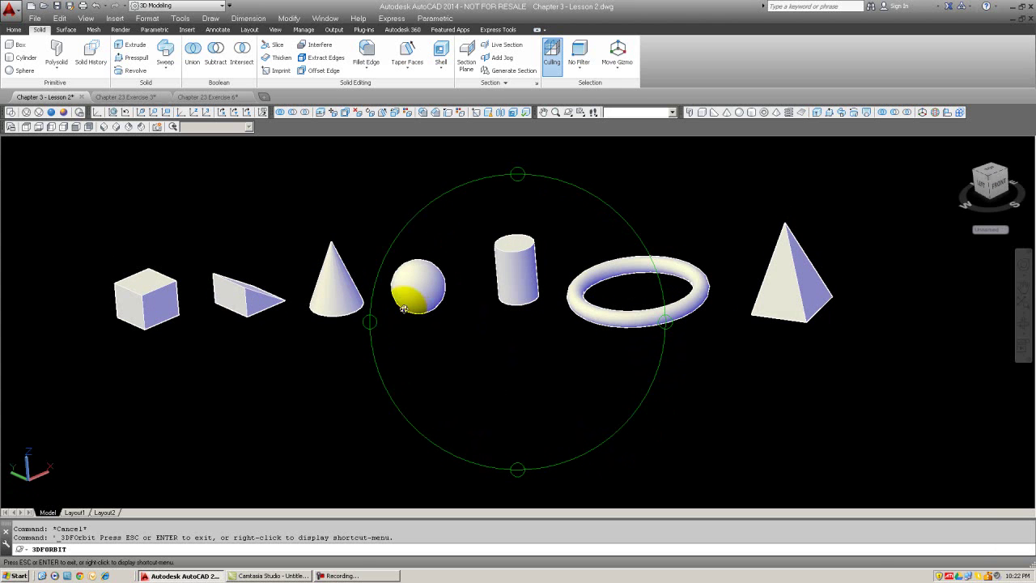
key("Escape")
Inspect the solids in 2D wireframe from another angle and return them to the Conceptual visual style.
left_click(13, 112)
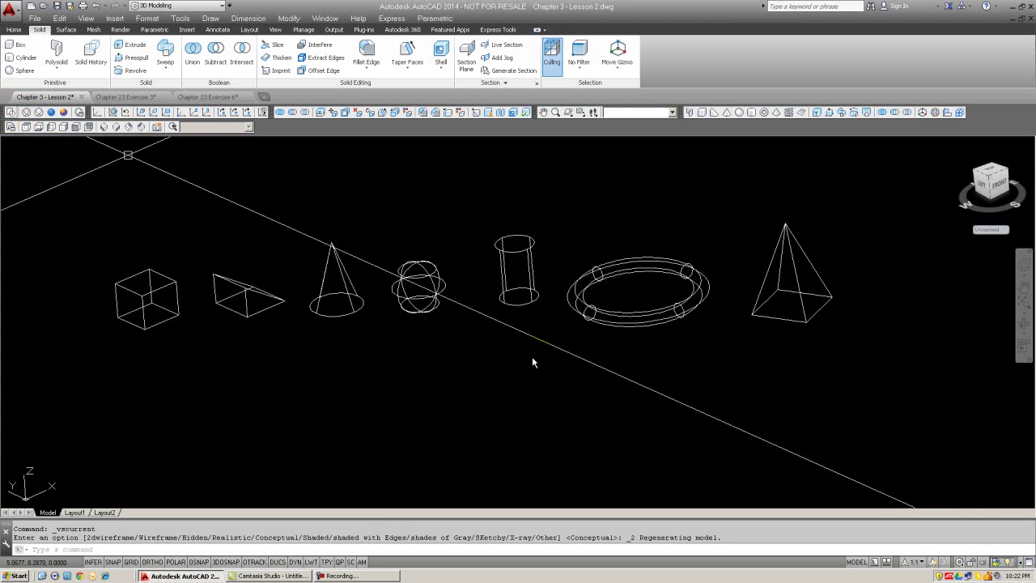
left_click(568, 111)
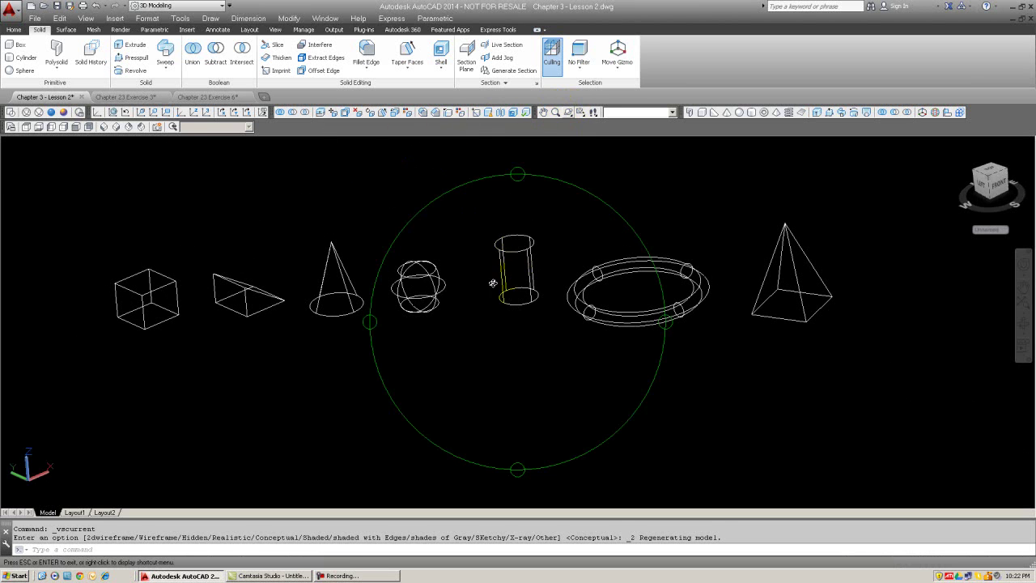
left_click_drag(489, 293, 519, 346)
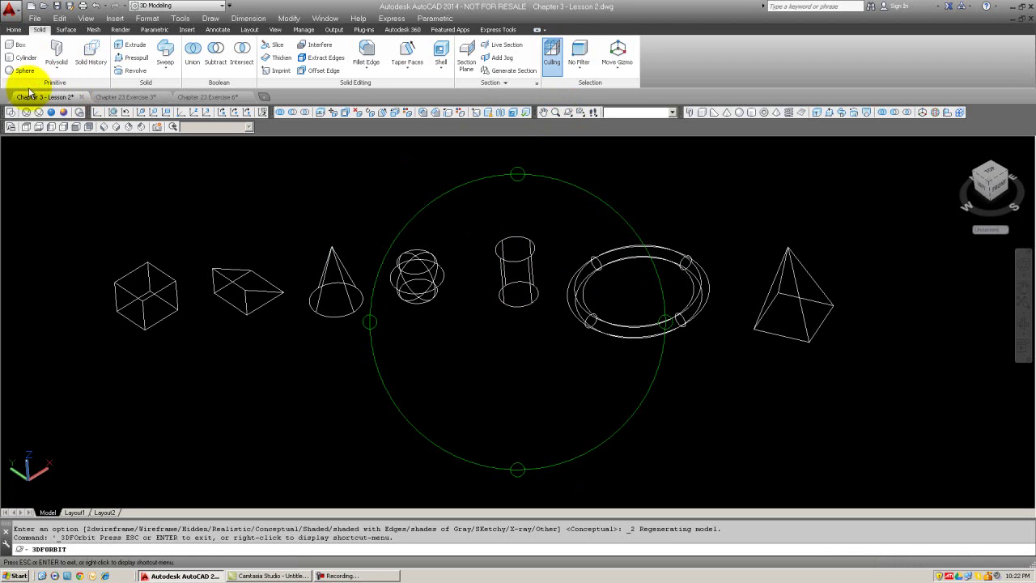
key("Escape")
left_click(64, 113)
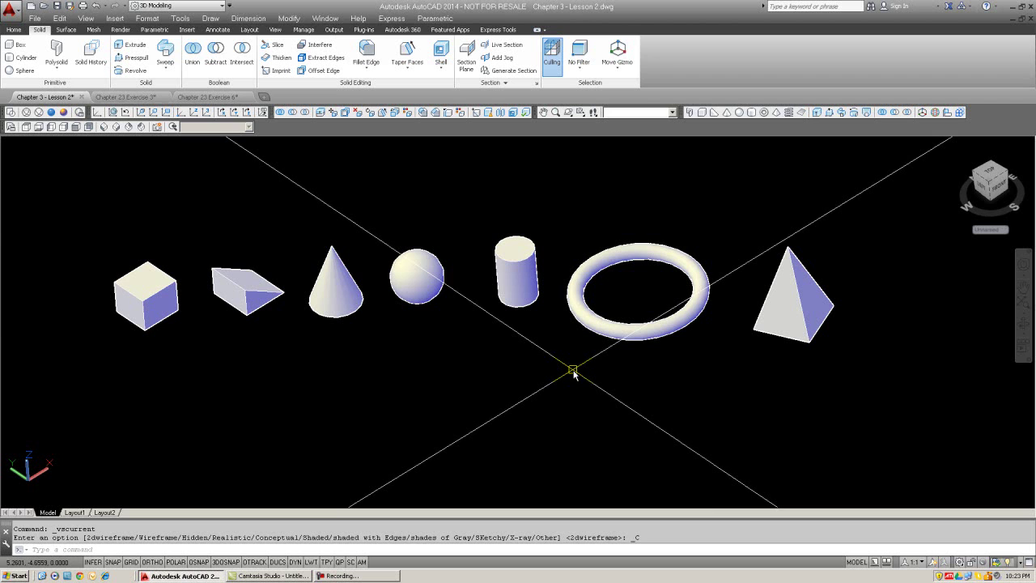
Switch to the Chapter 23 Exercise 3 drawing and show the drilled disc in the front view with free space beside it.
left_click(138, 98)
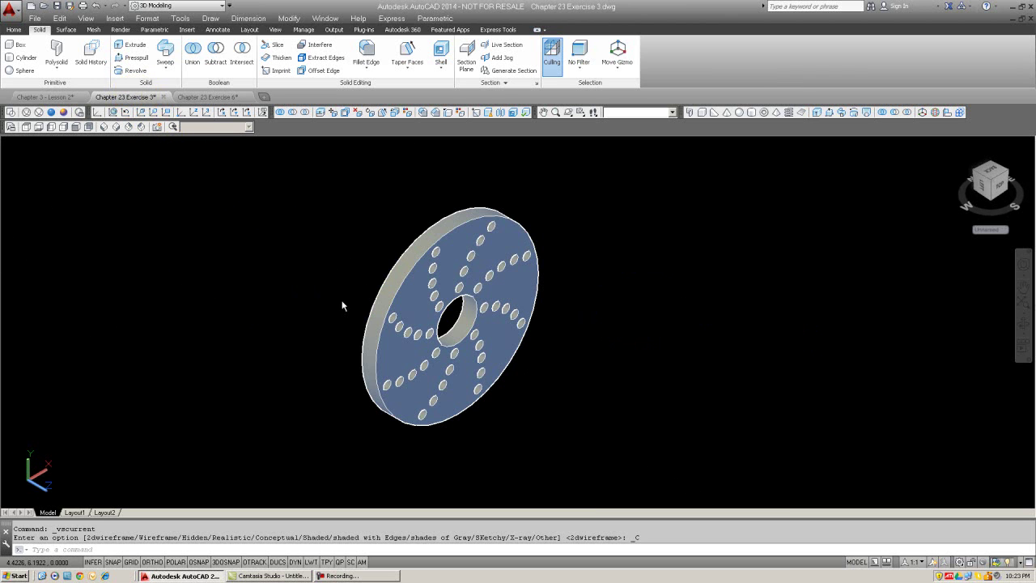
key("Escape")
key("Escape")
left_click(293, 349)
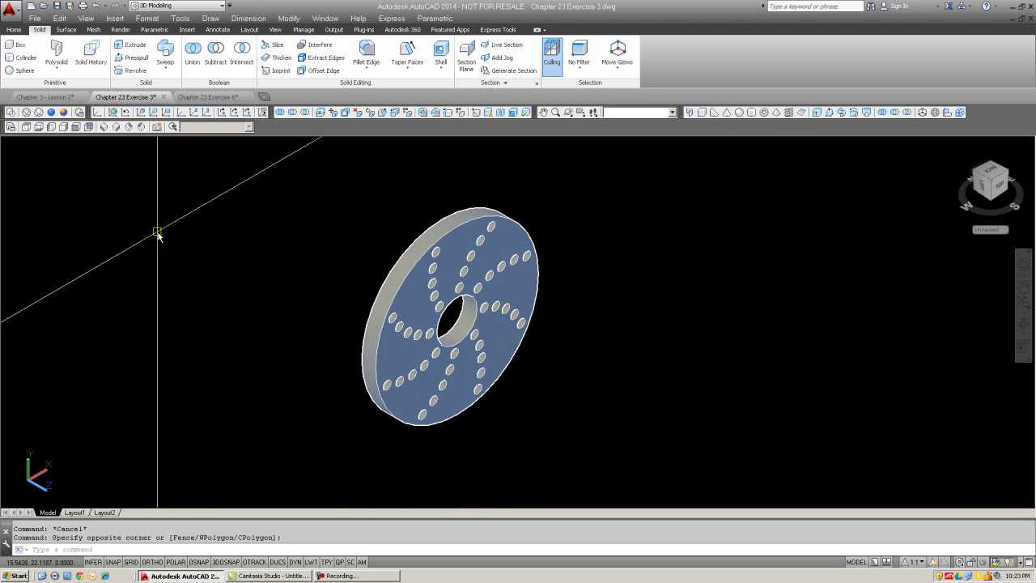
left_click(27, 127)
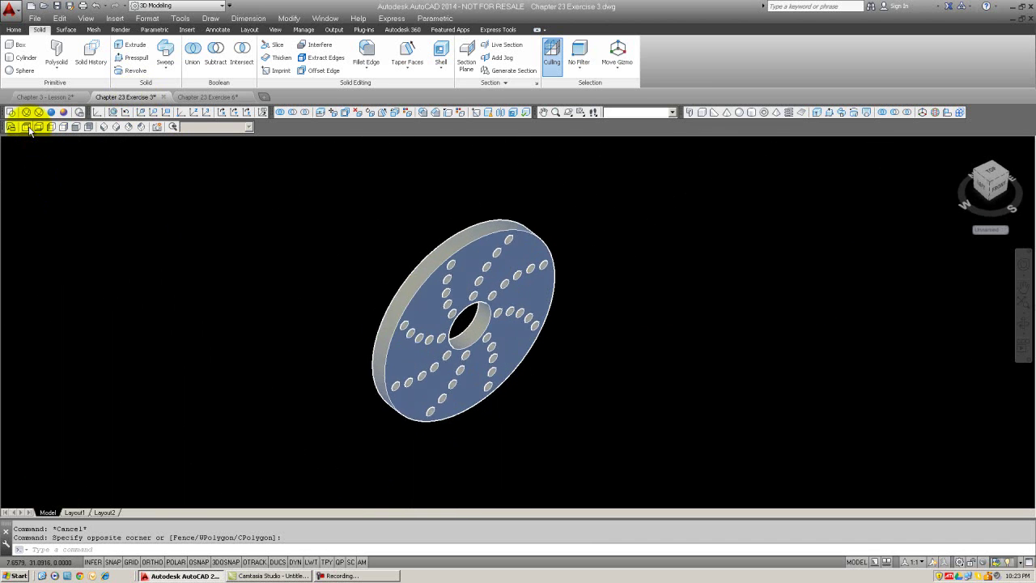
left_click(75, 127)
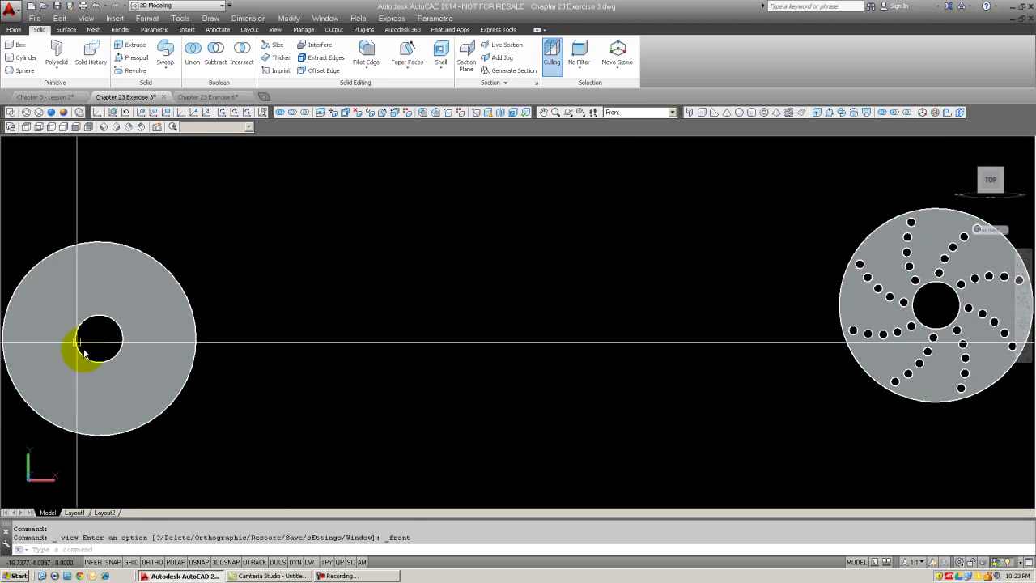
middle_click_drag(377, 311, 86, 307)
middle_click_drag(340, 312, 238, 319)
mouse_move(332, 308)
middle_mouse_down()
mouse_move(163, 305)
mouse_move(132, 316)
middle_mouse_up()
scroll(248, 277, "up", 2)
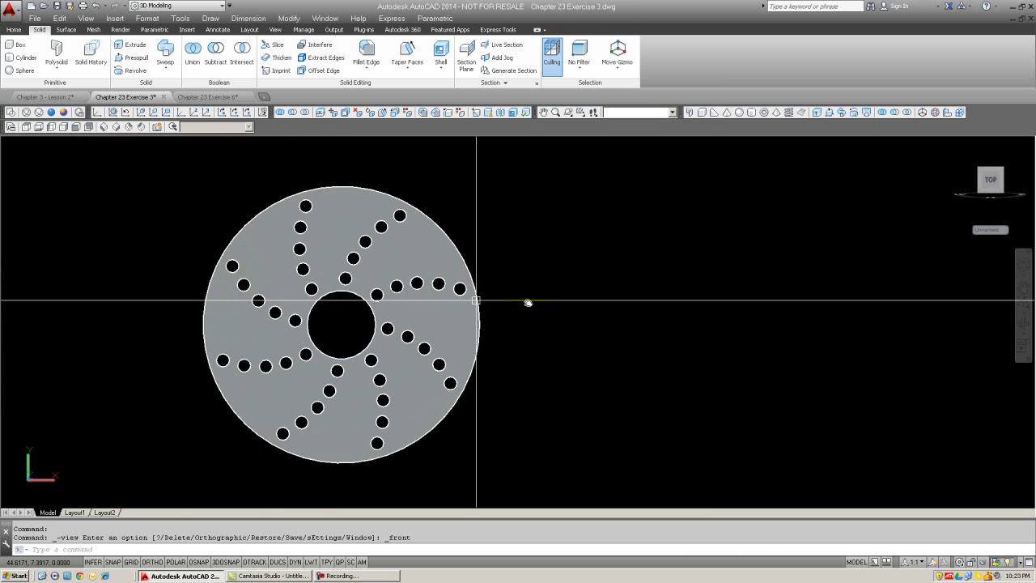
middle_click_drag(531, 302, 467, 291)
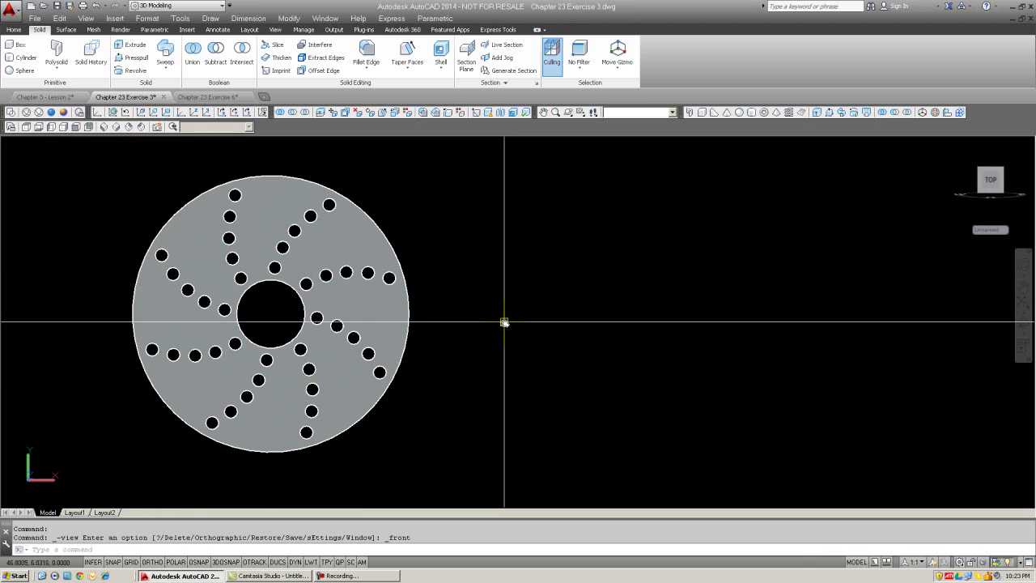
key("Return")
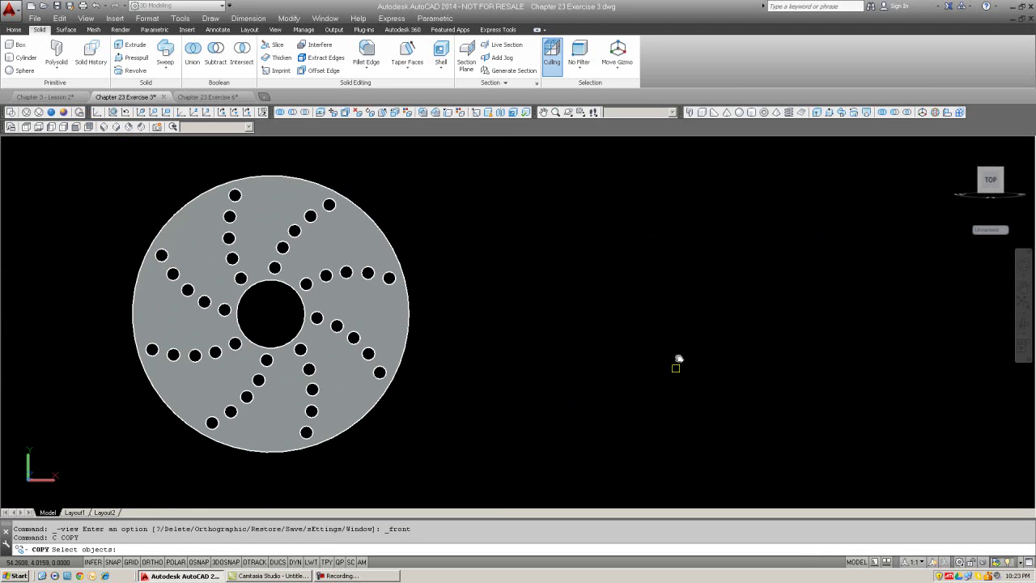
key("Escape")
key("Escape")
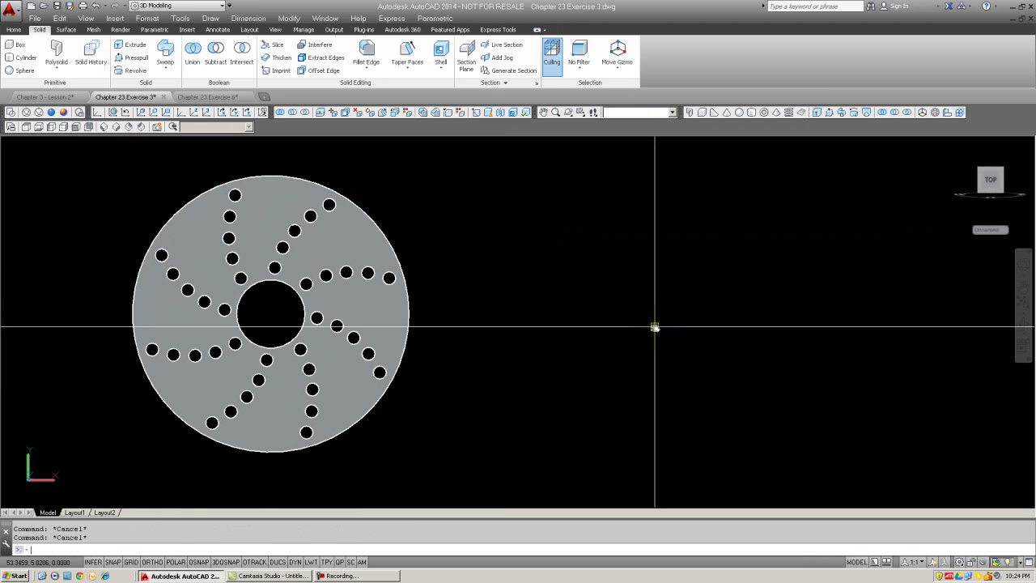
Draw a circle slightly larger than the drilled disc in the empty space beside it.
type("ci")
key("Return")
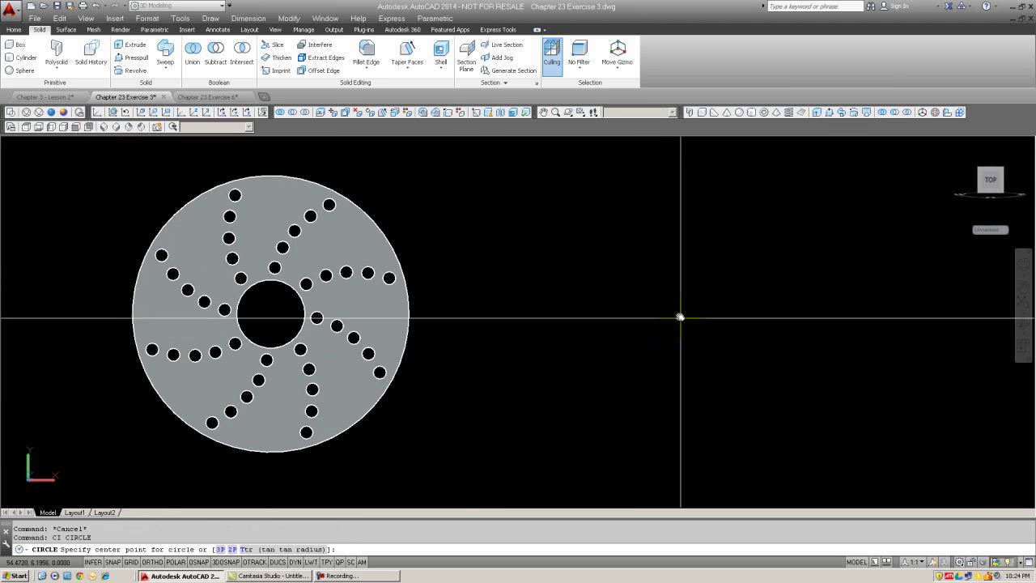
left_click(680, 317)
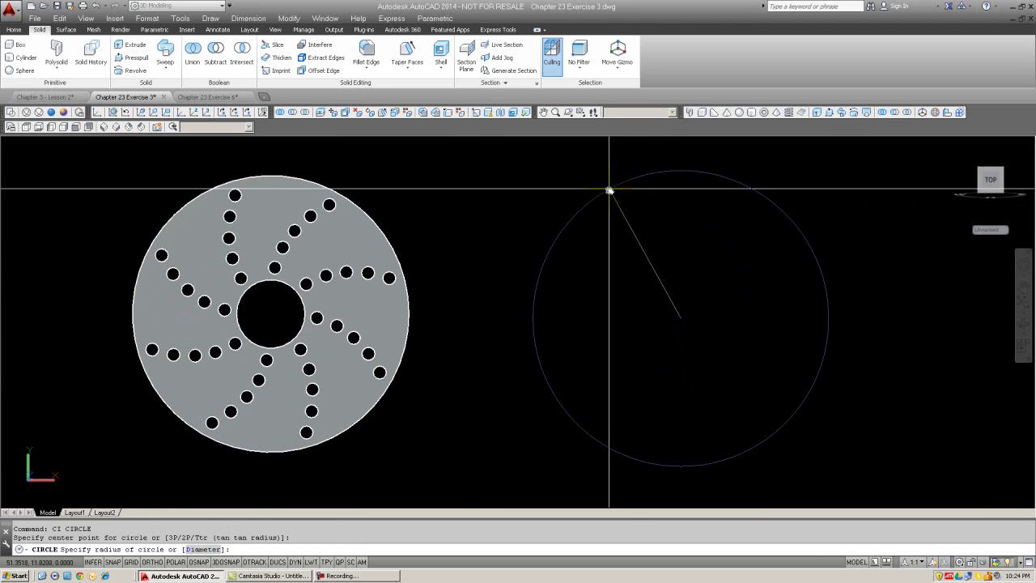
left_click(609, 191)
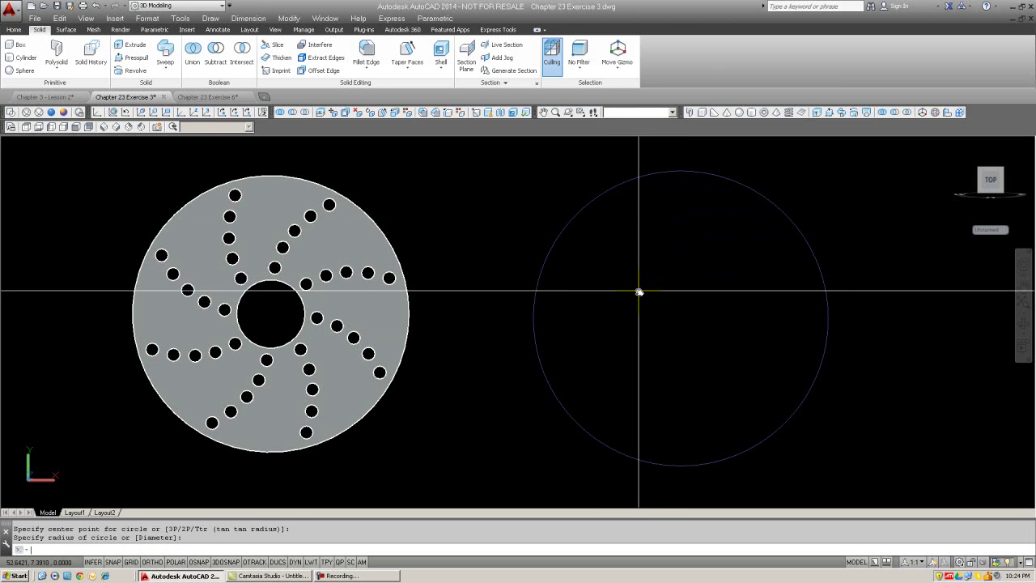
Draw a circle of about 1.66 radius concentric with the large circle for the centre hole.
key("Return")
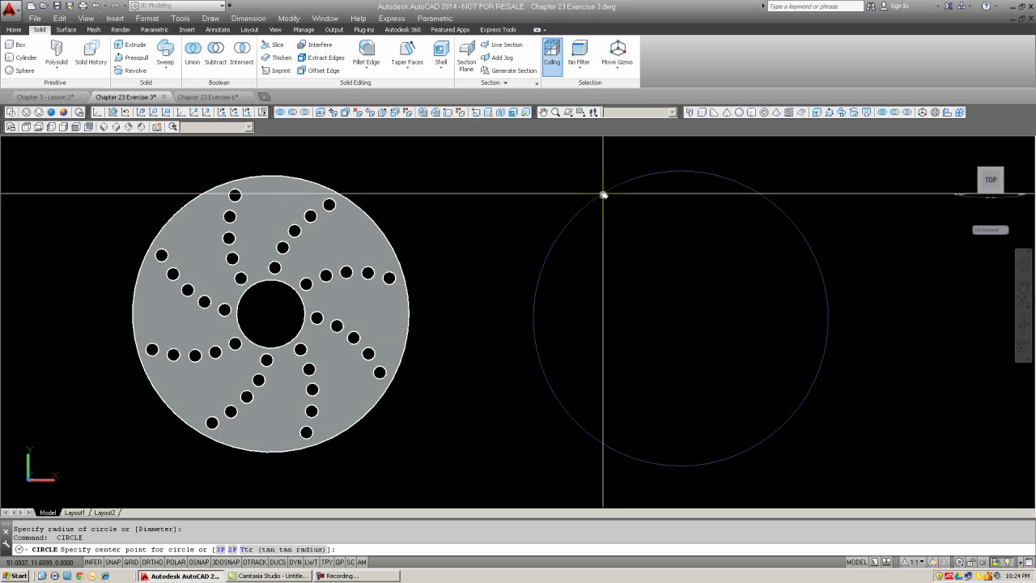
type("cen")
key("Return")
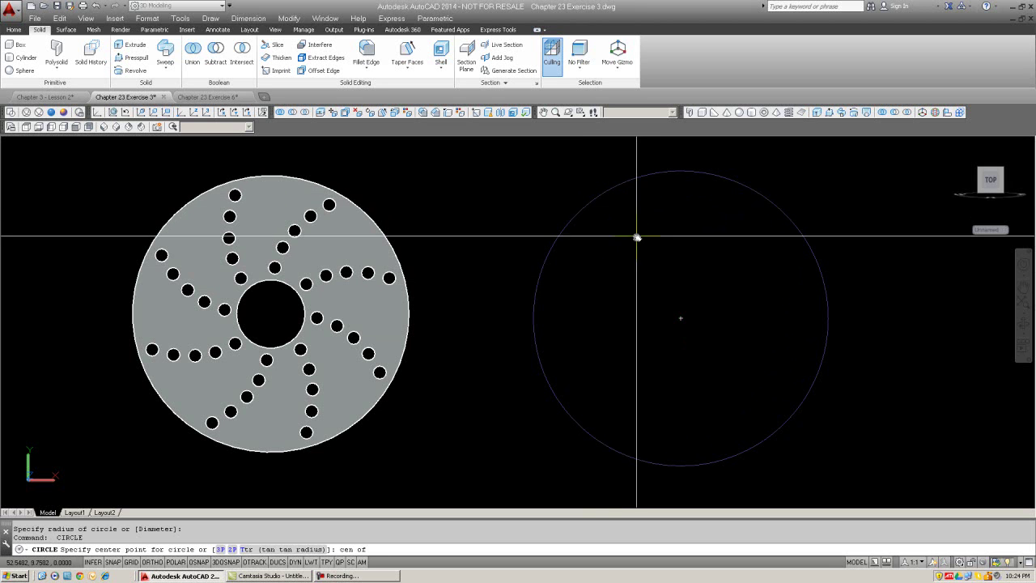
left_click(624, 185)
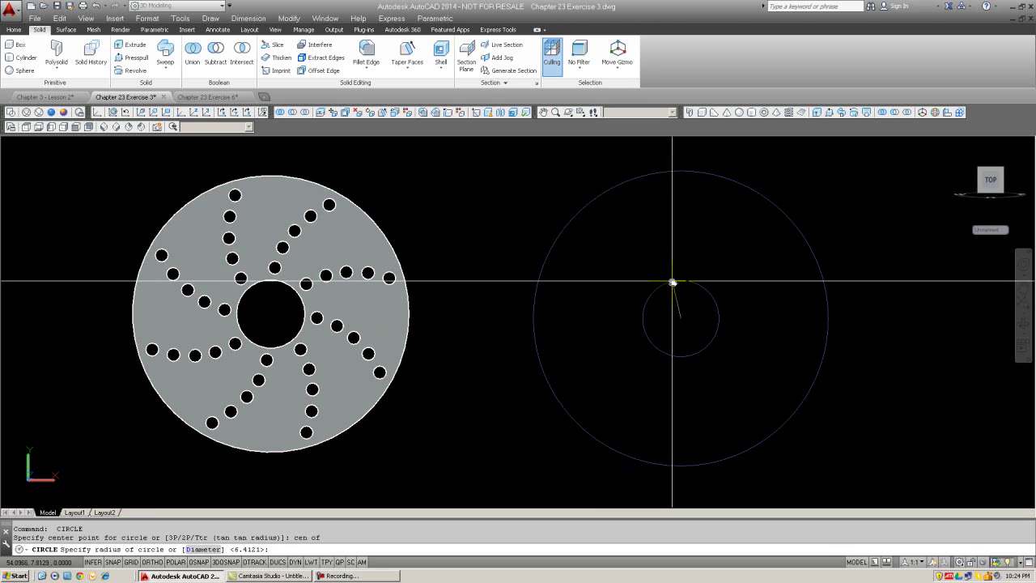
left_click(672, 282)
key("Escape")
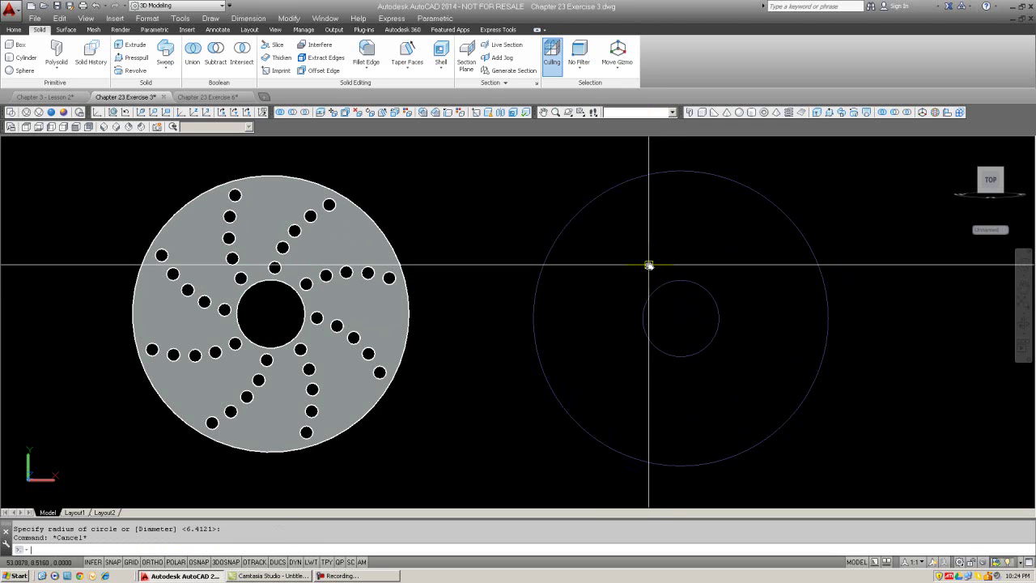
Draw a small drill-hole circle just above the centre-hole circle.
key("Return")
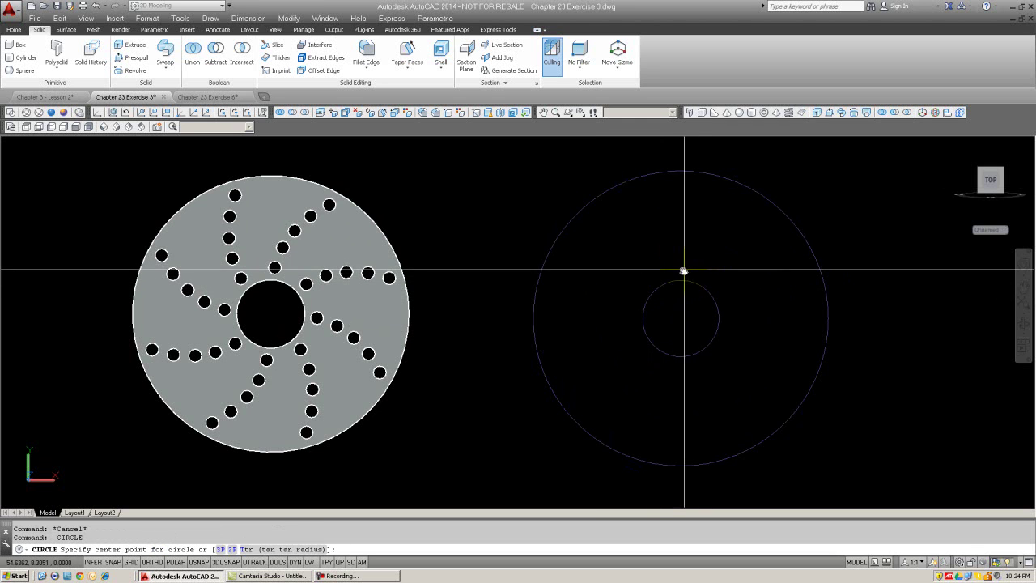
left_click(681, 271)
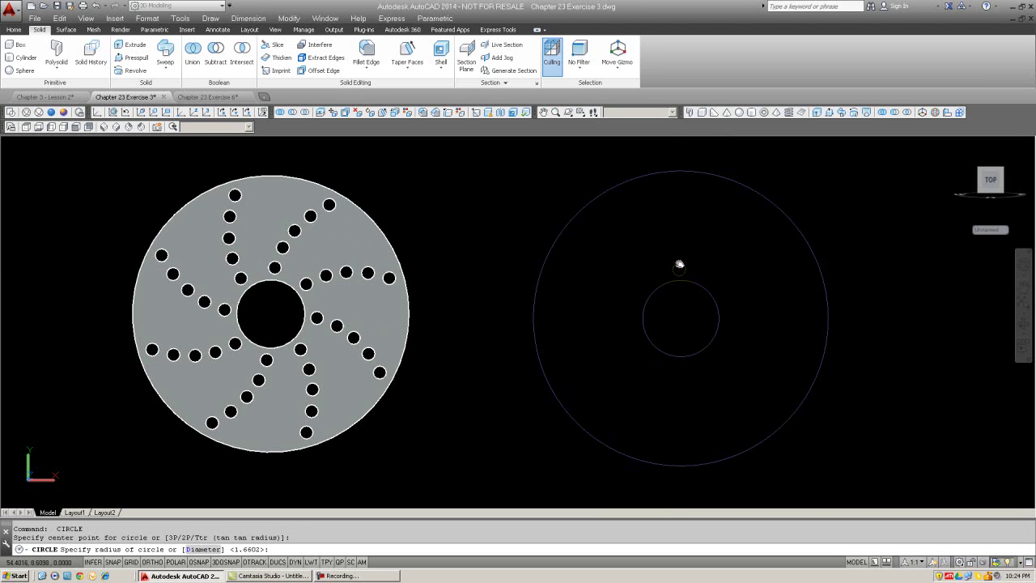
left_click(679, 263)
key("Escape")
key("Escape")
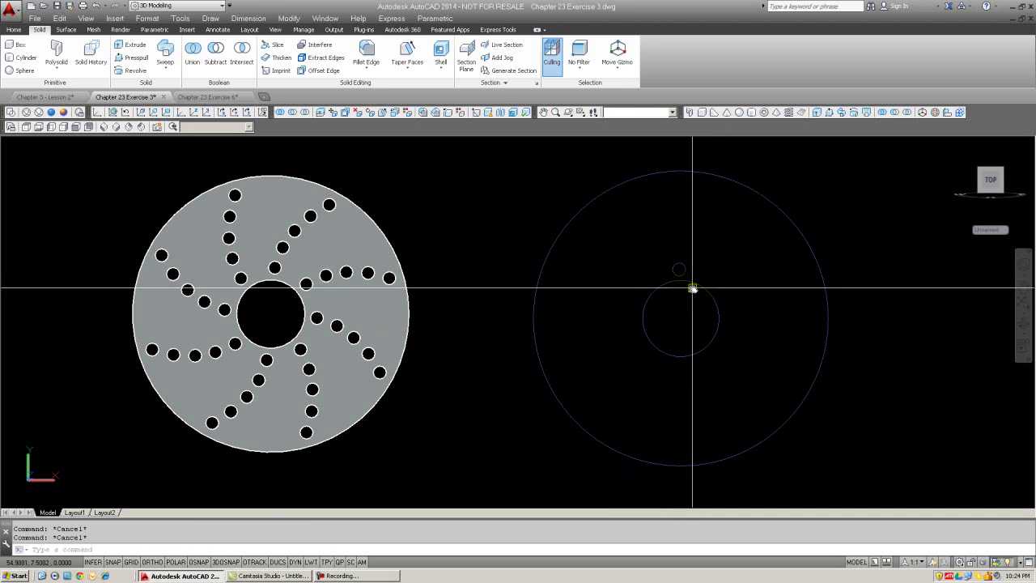
Copy the small circle five times along a curved row running outward to the upper right of the large circle.
type("c")
key("Return")
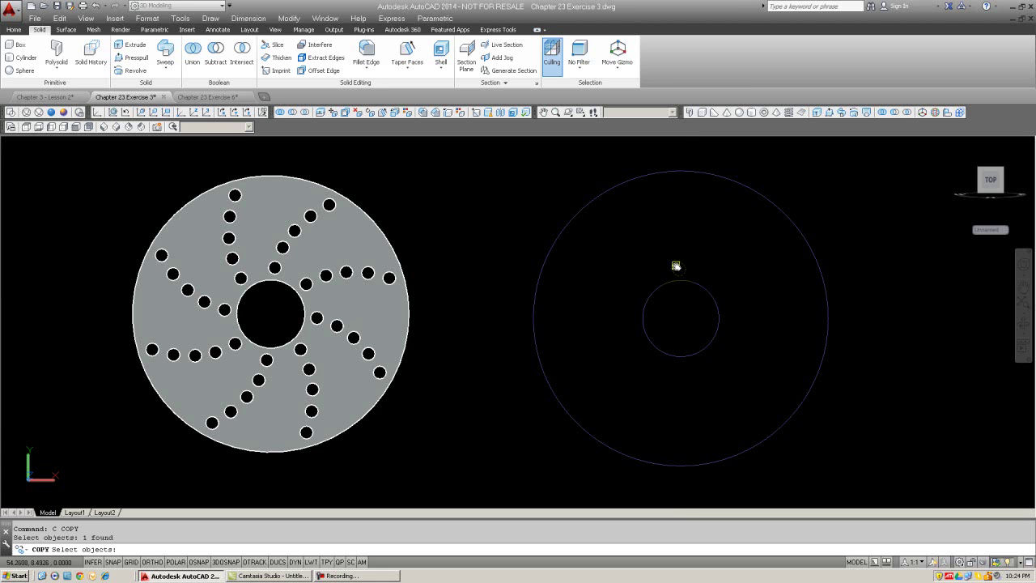
key("Return")
left_click(670, 253)
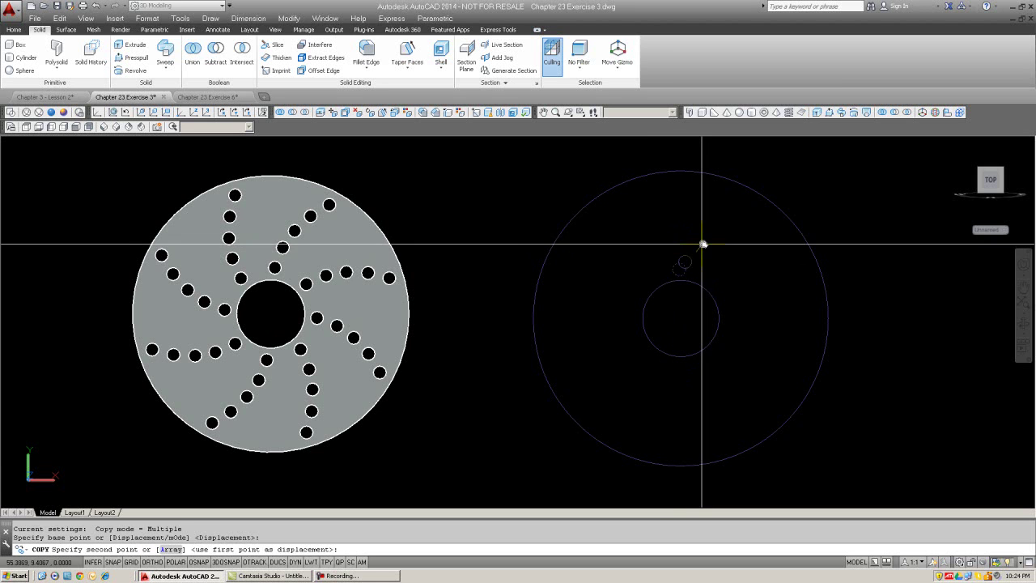
left_click(708, 236)
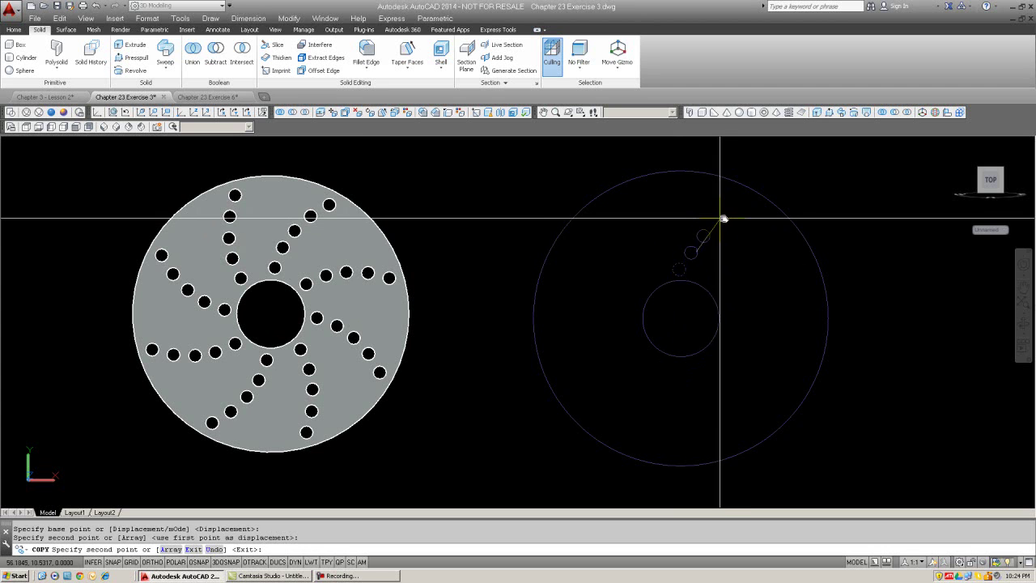
left_click(723, 221)
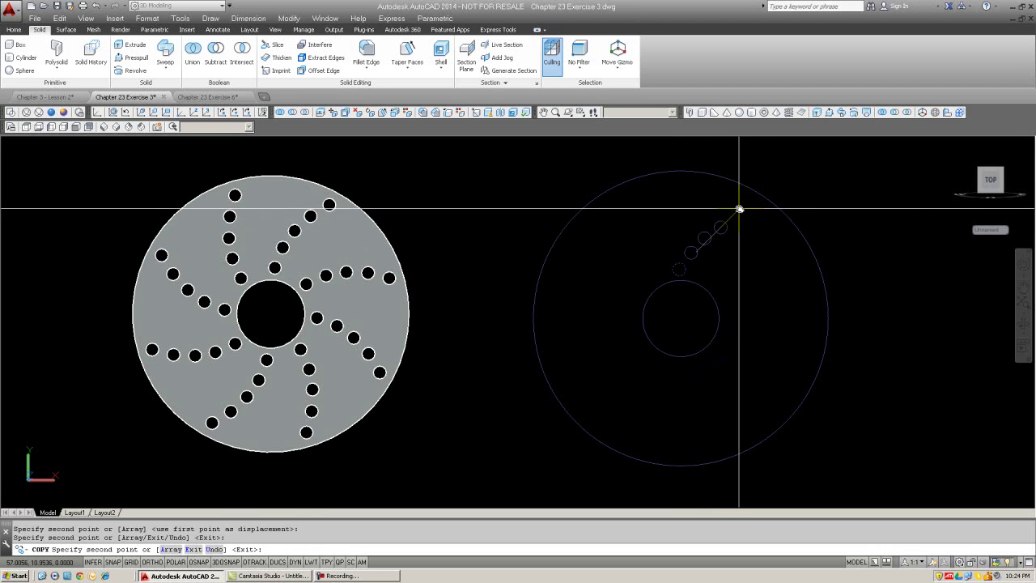
left_click(739, 209)
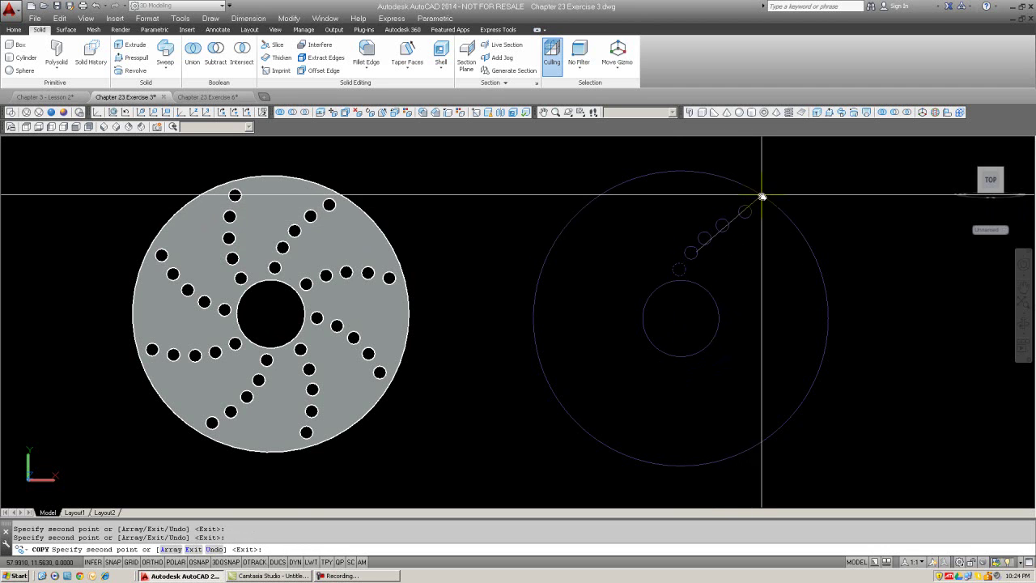
left_click(759, 199)
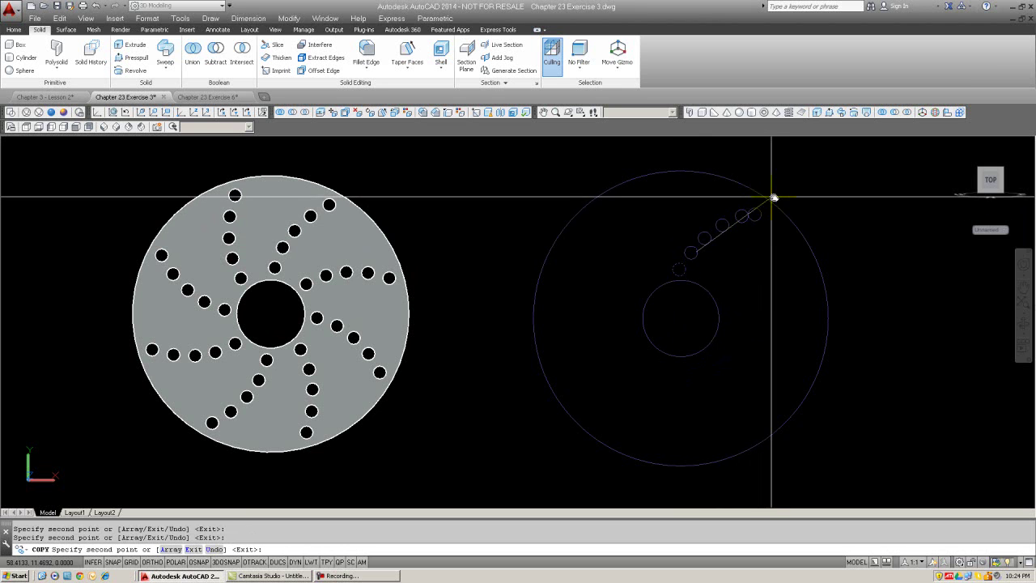
left_click(780, 194)
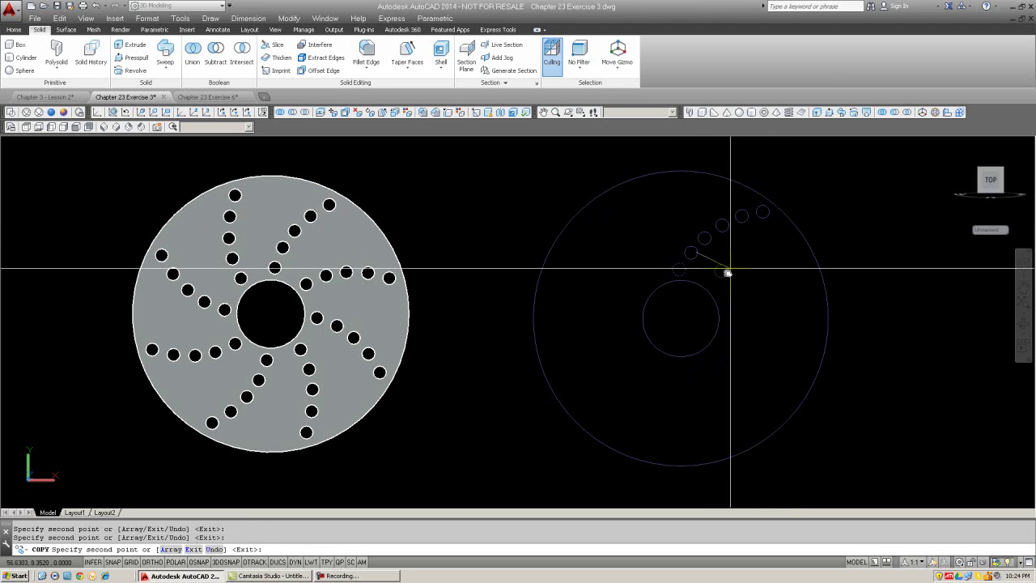
key("Escape")
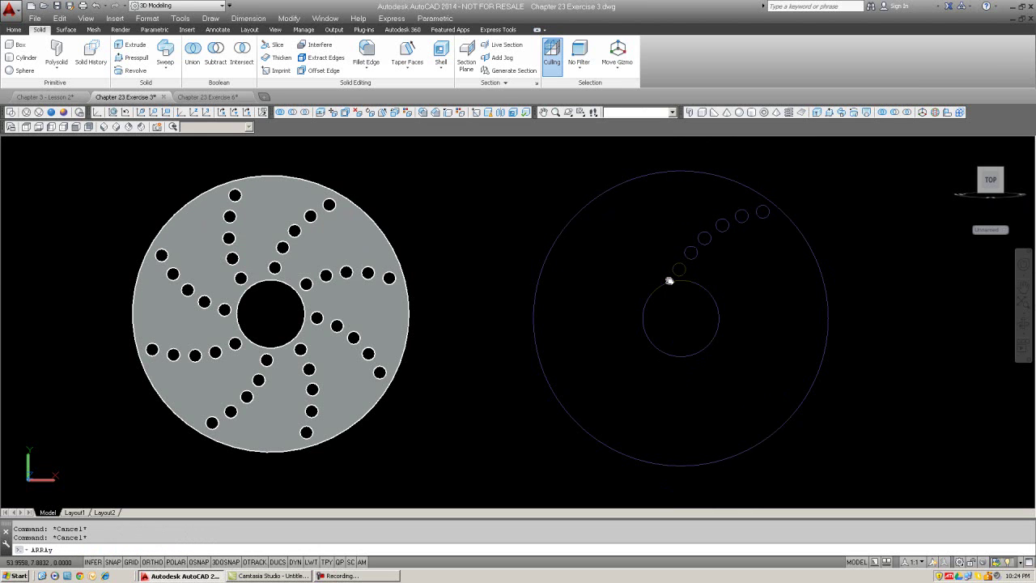
Create a polar array of the curved row of six small circles around the disc centre, with 6 items filling 360 degrees.
key("Return")
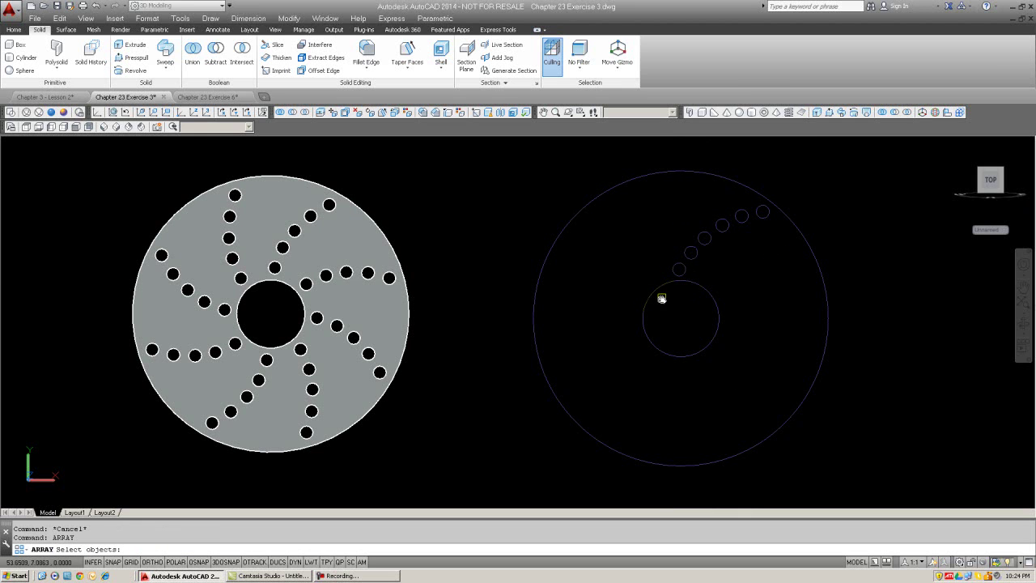
left_click(658, 302)
left_click(800, 185)
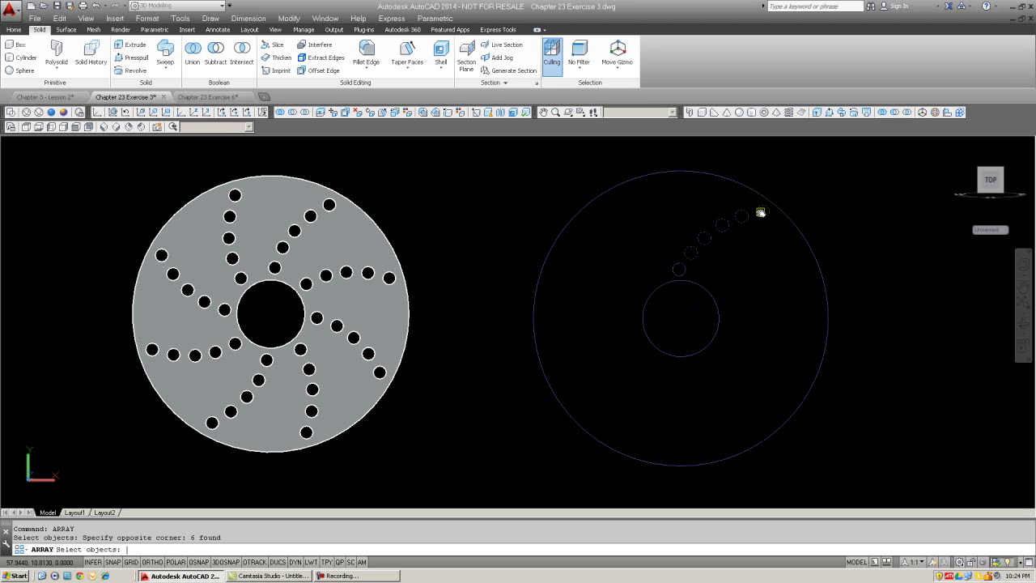
key("Return")
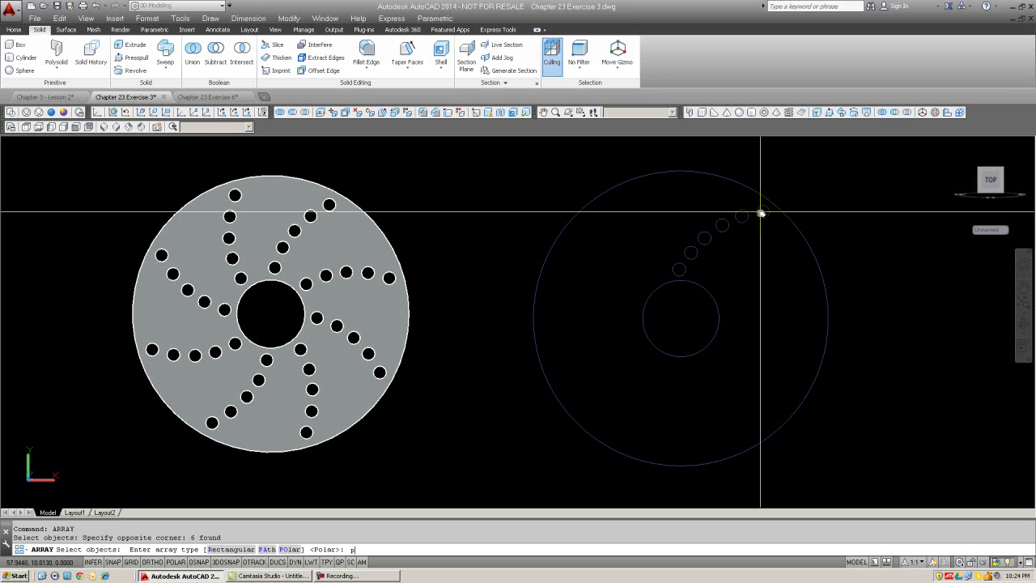
key("Return")
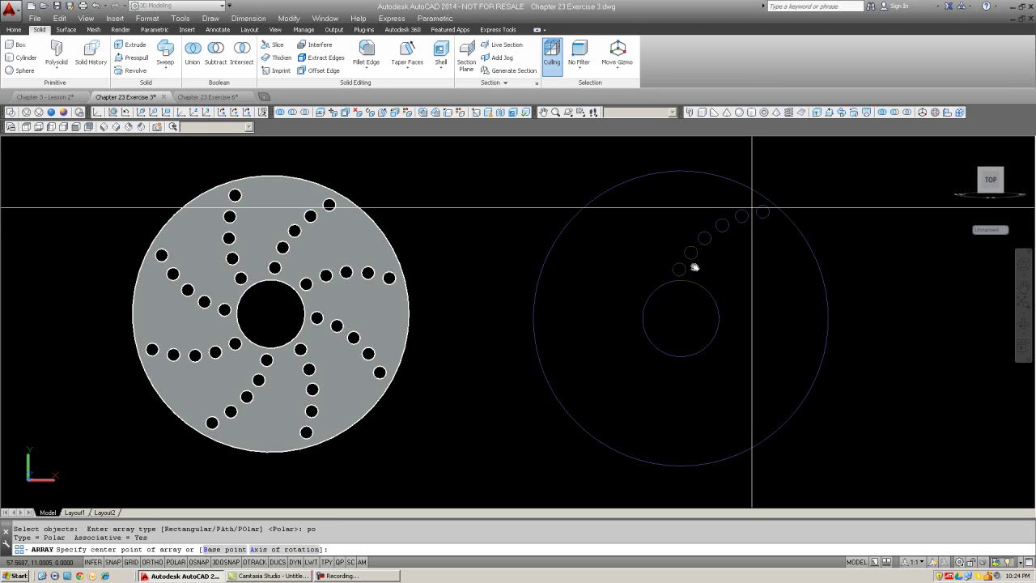
key("F3")
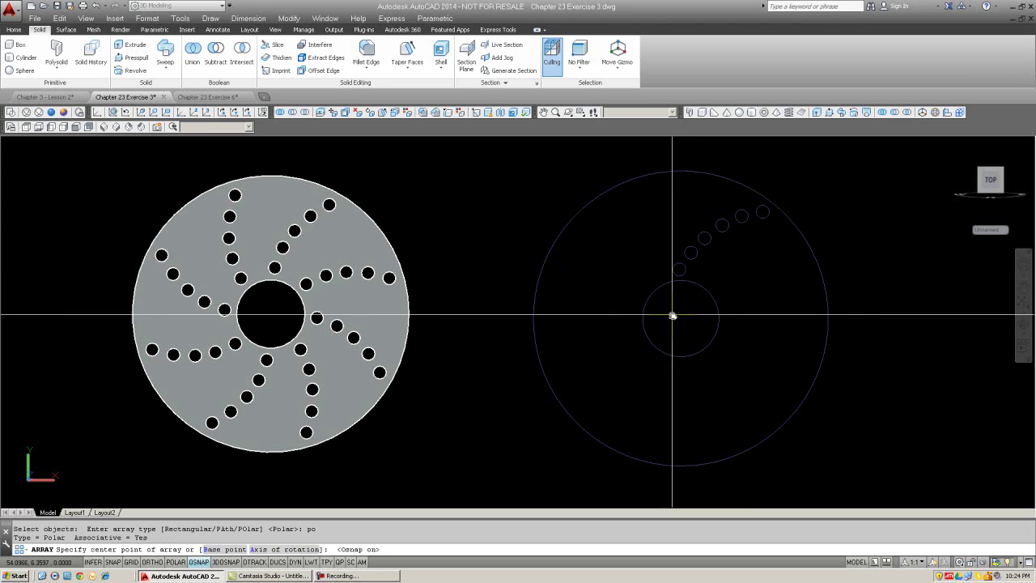
left_click(682, 320)
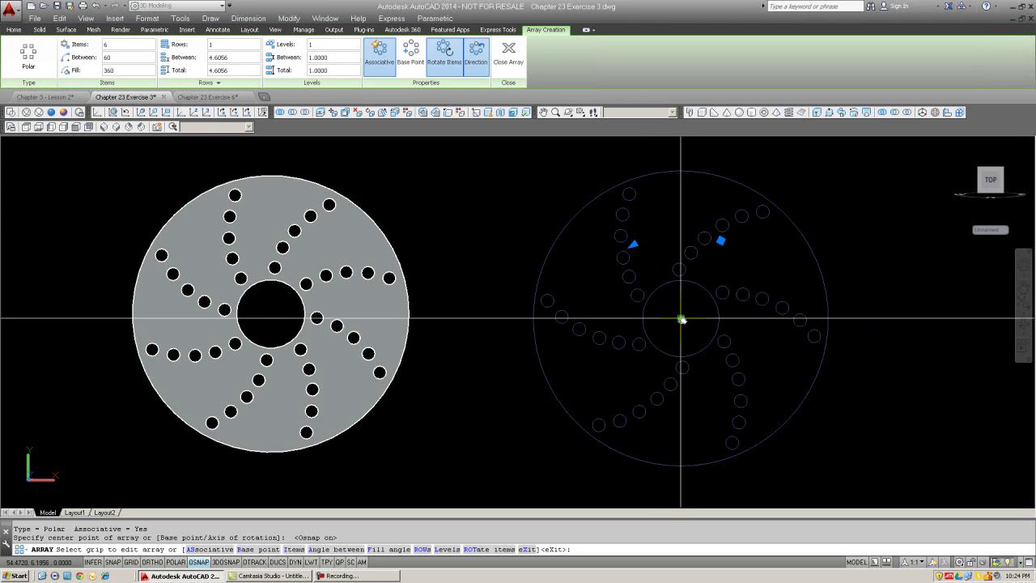
key("Return")
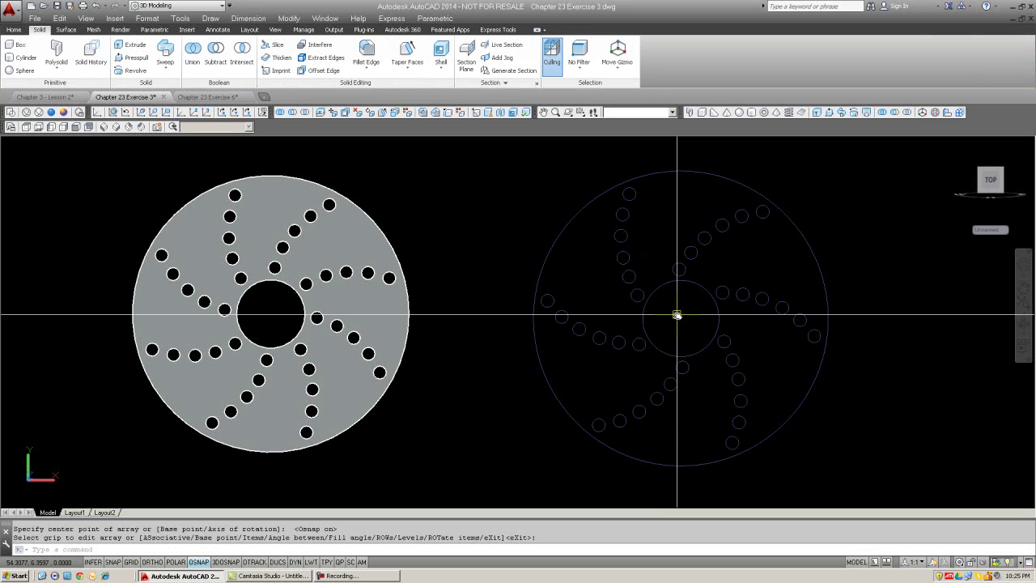
key("Escape")
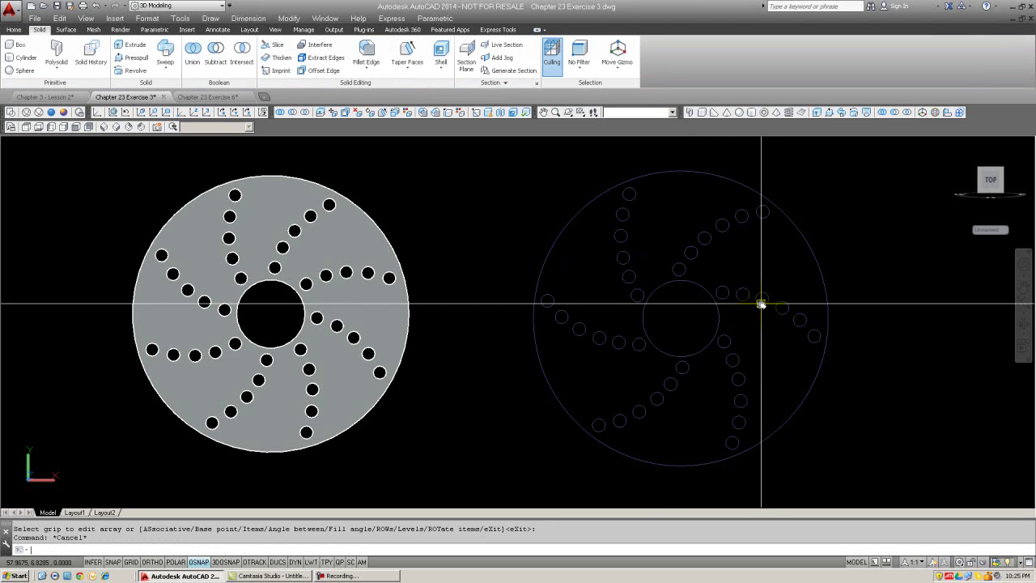
Explode the polar array of hole circles into separate objects.
key("Return")
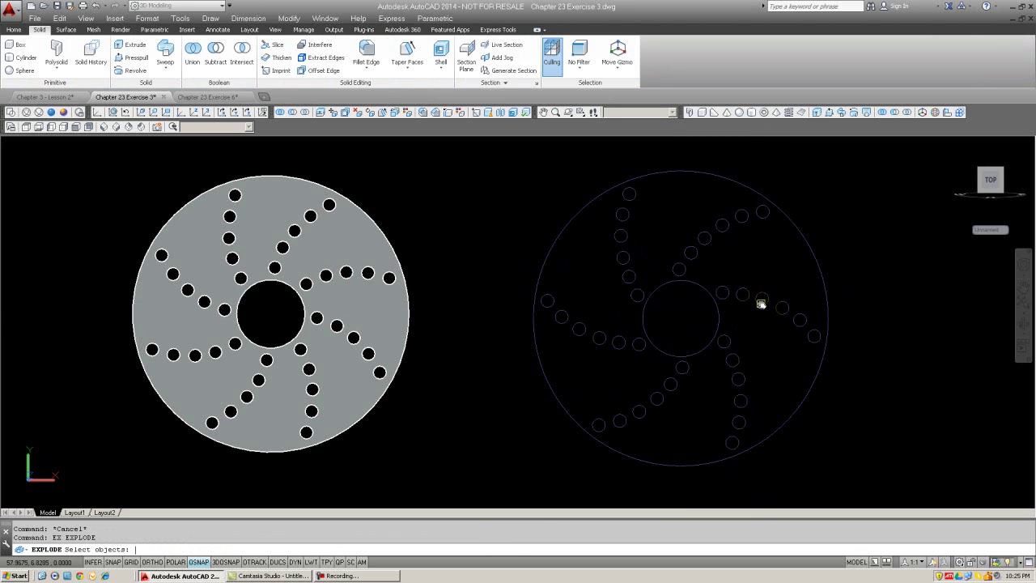
left_click(745, 287)
key("Return")
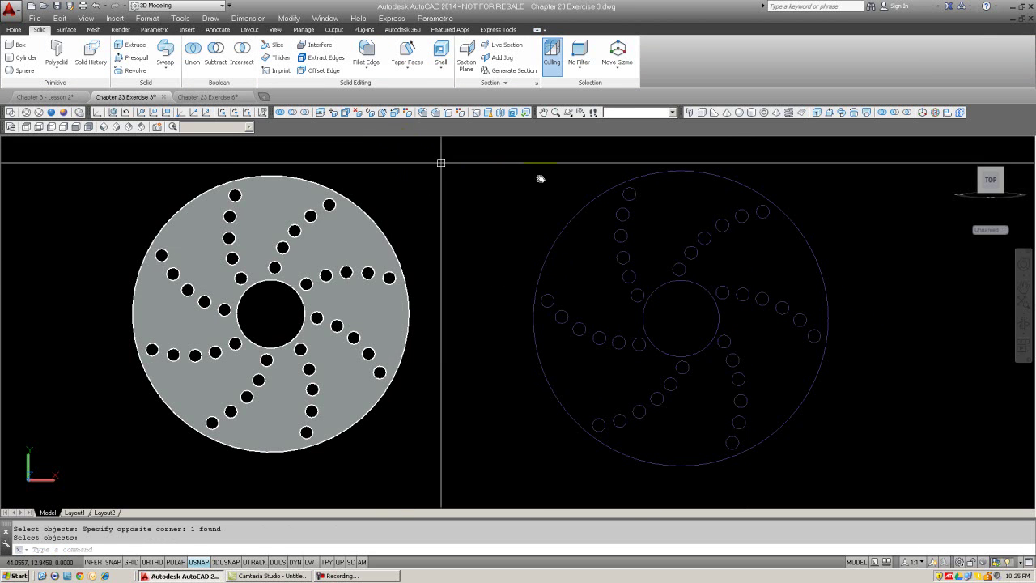
Extrude the outer circle, centre circle and all small hole circles together, slightly thicker than the original disc.
left_click(103, 126)
scroll(620, 279, "up", 5)
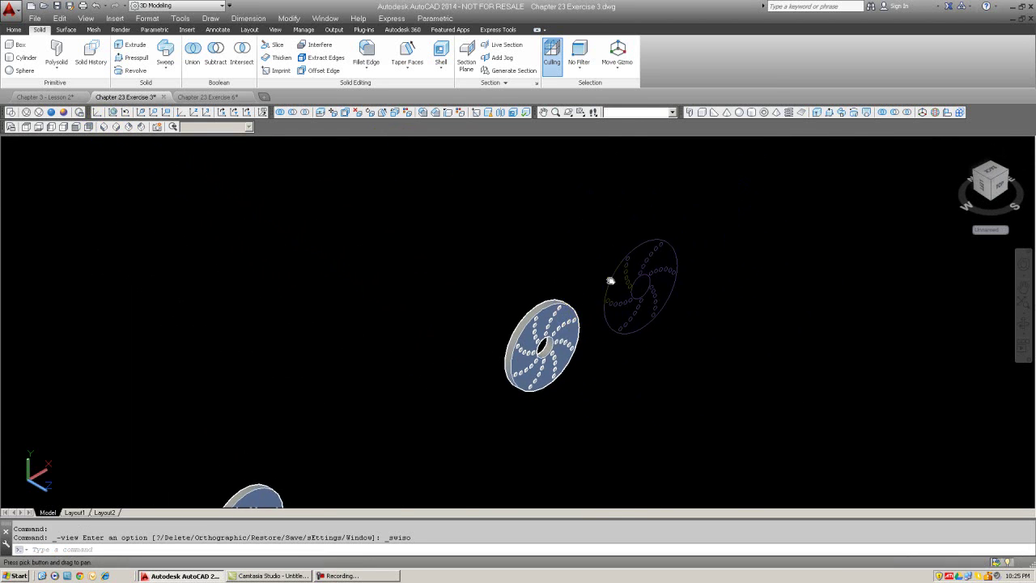
mouse_move(621, 289)
middle_mouse_down()
mouse_move(613, 259)
mouse_move(613, 271)
middle_mouse_up()
key("Escape")
key("Escape")
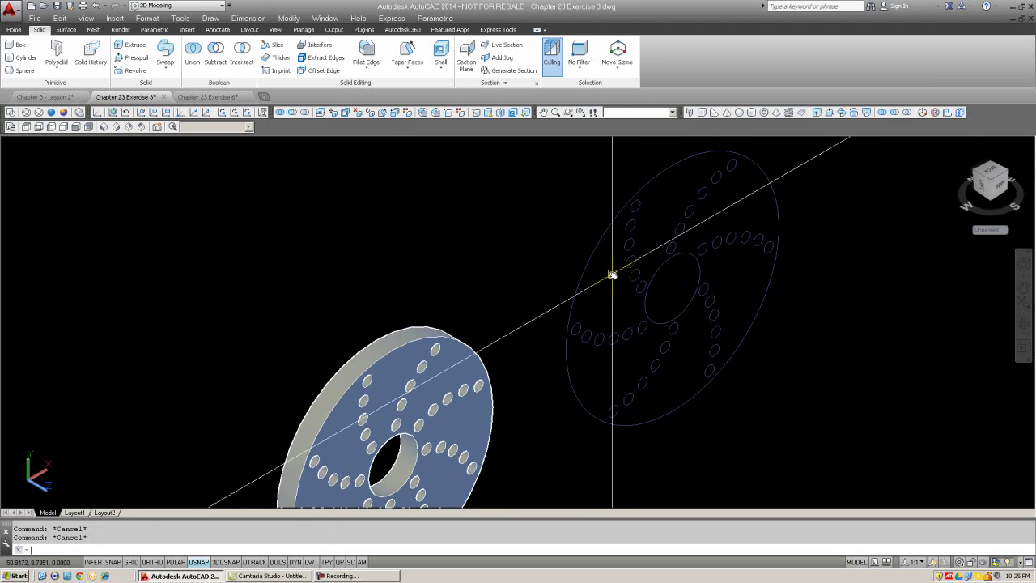
type("x")
key("Return")
left_click(829, 430)
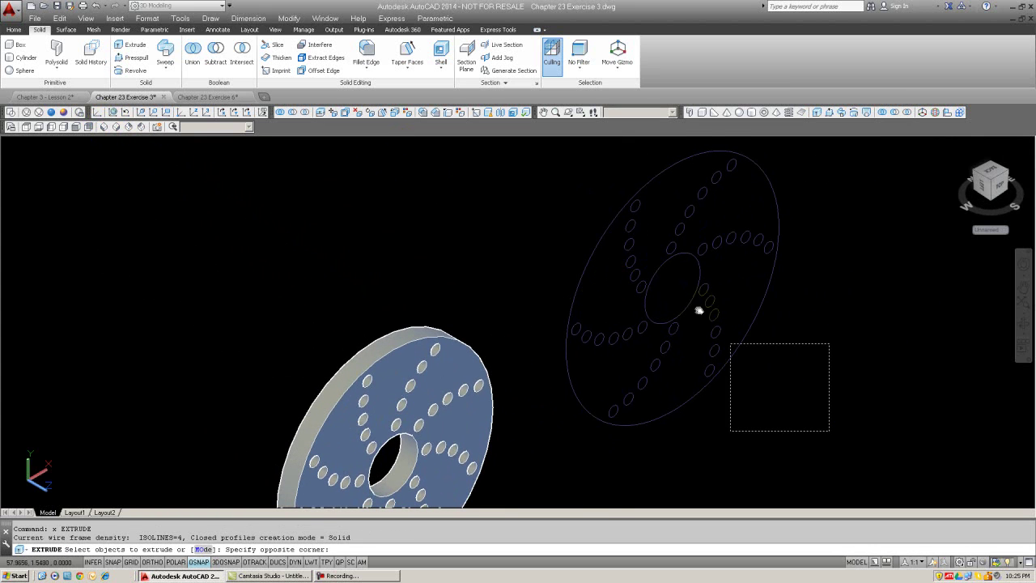
left_click(546, 156)
key("Return")
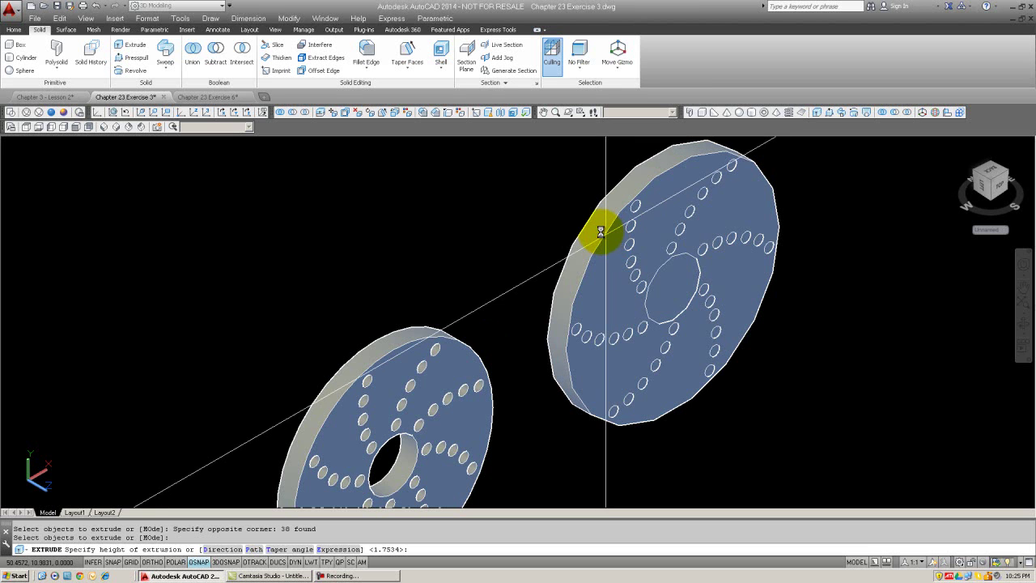
left_click(600, 231)
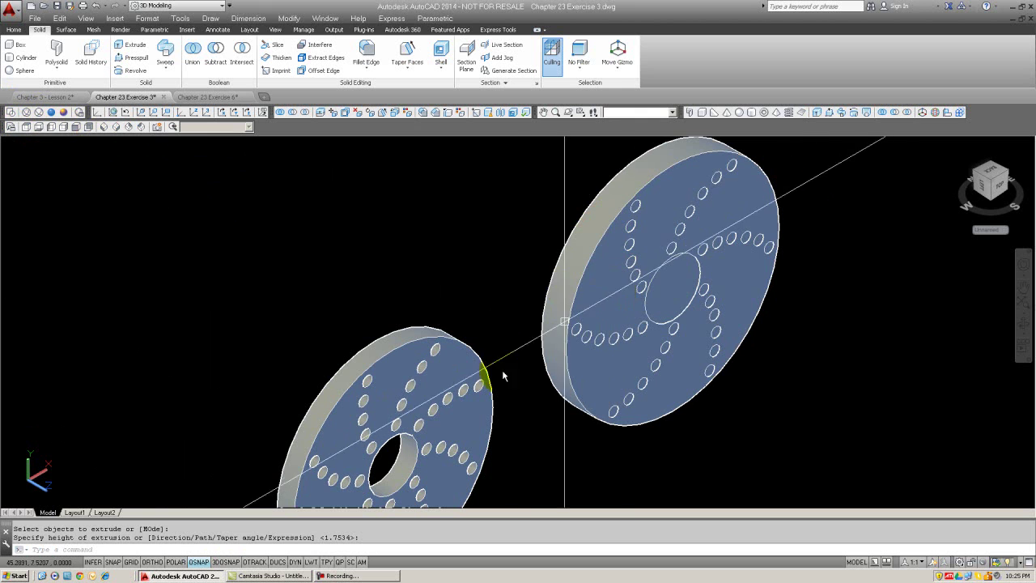
Set the visual style to 2D wireframe and subtract the central cylinder from the new disc.
left_click(11, 112)
scroll(775, 332, "down", 3)
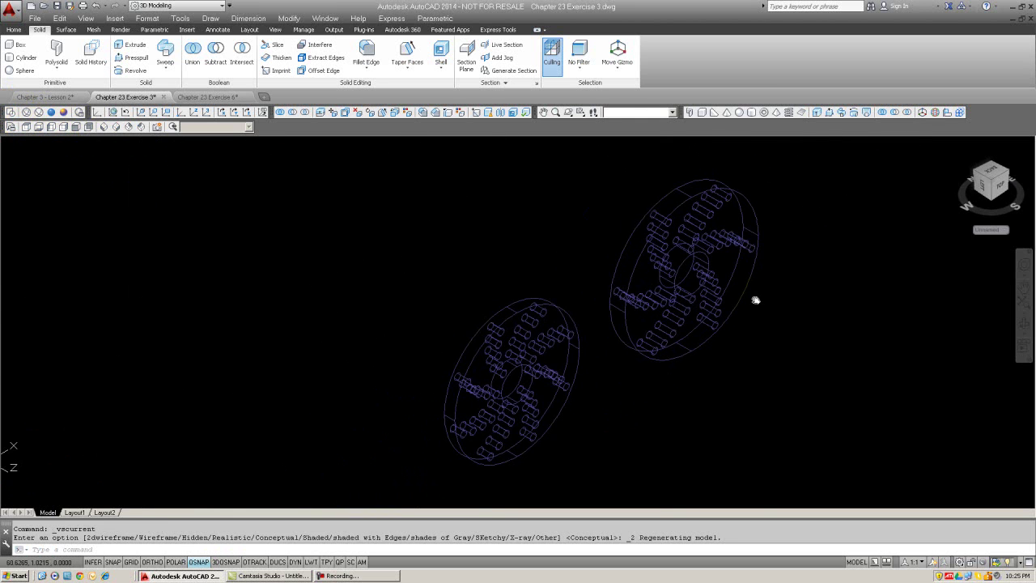
key("Escape")
key("Escape")
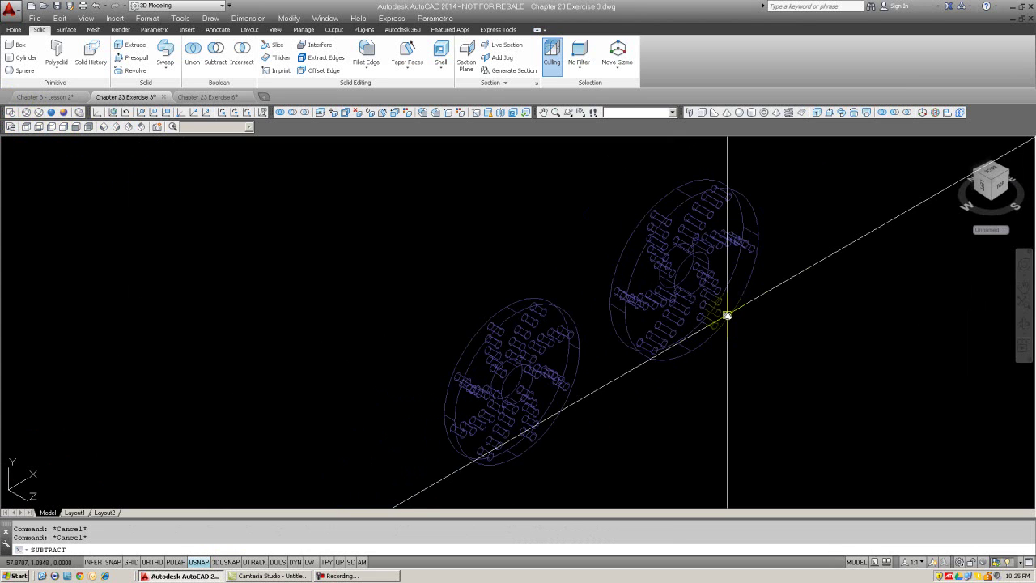
type("SUBTRACT")
key("Return")
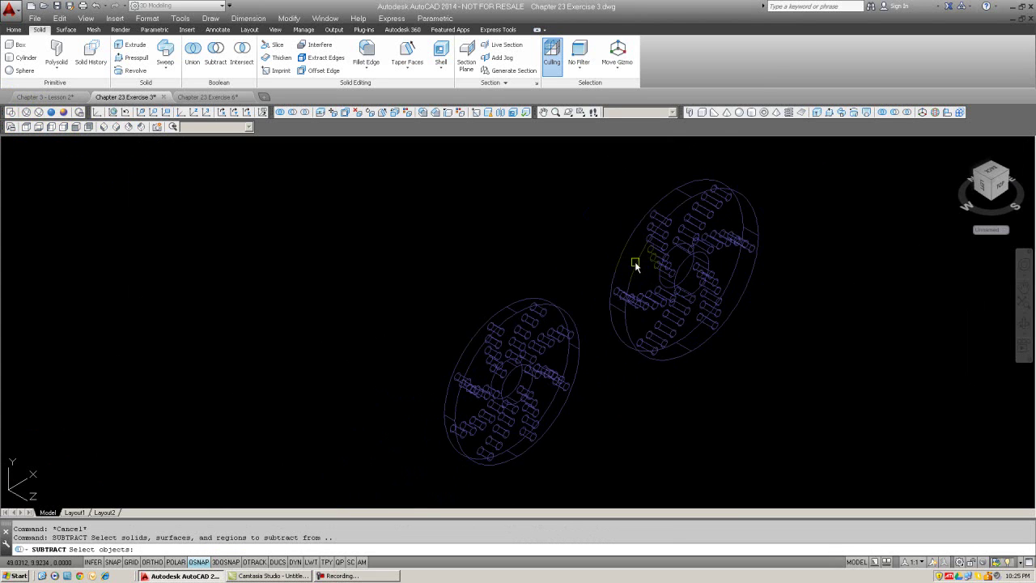
left_click(636, 266)
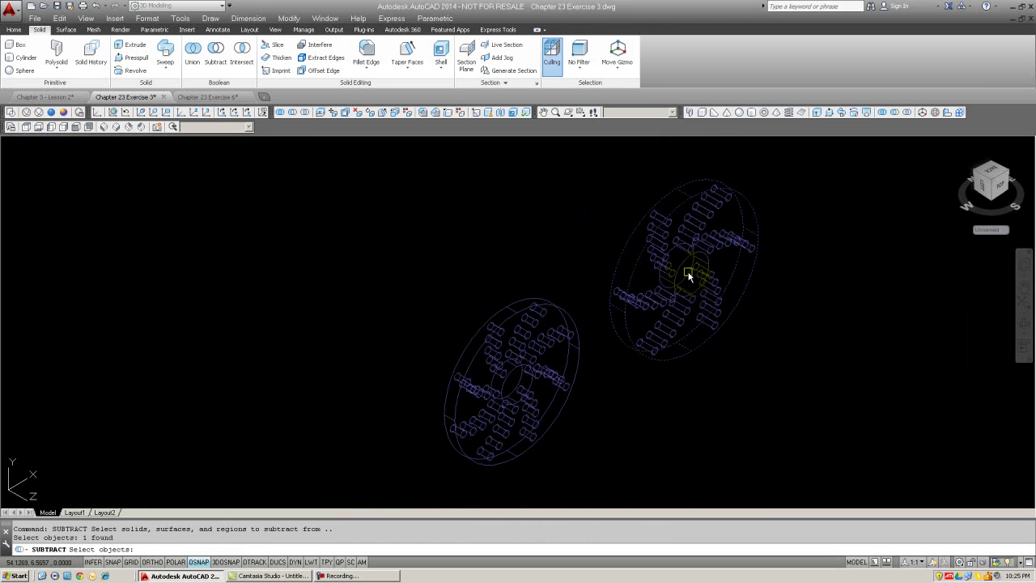
key("Return")
left_click(685, 263)
key("Return")
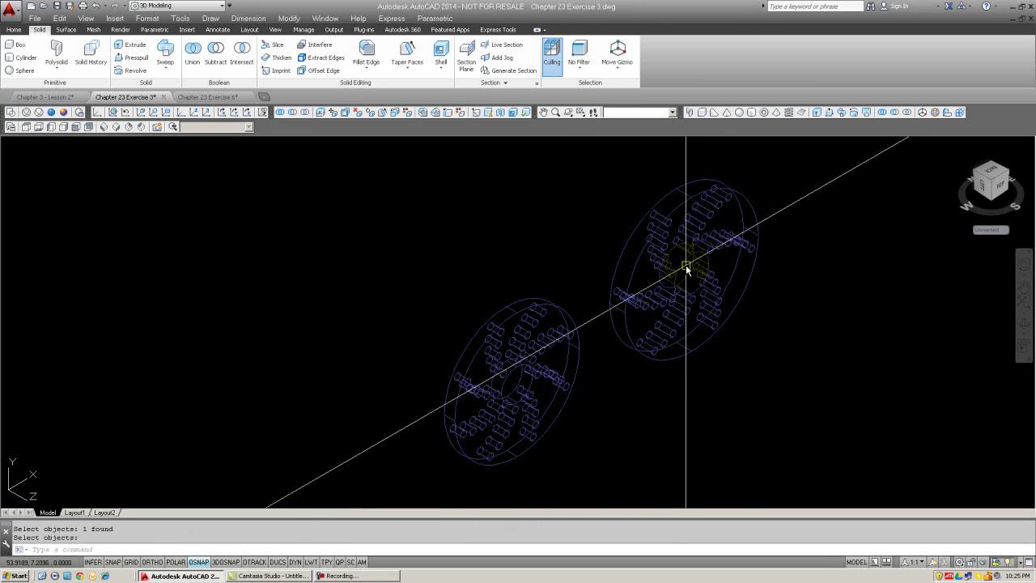
Return to the 2D wireframe visual style and subtract all the small hole cylinders from the new disc.
left_click(64, 112)
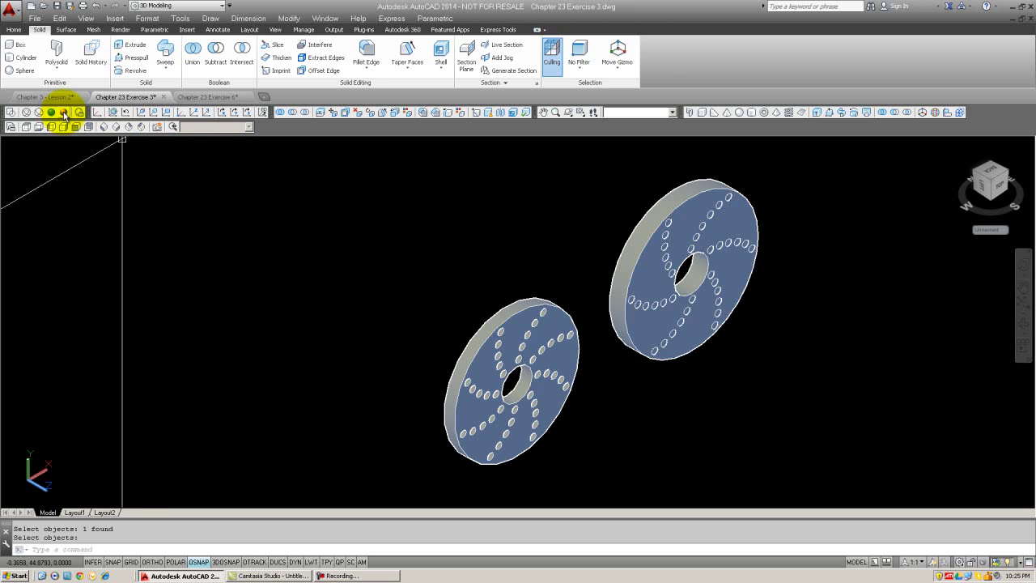
left_click(11, 112)
key("Escape")
key("Escape")
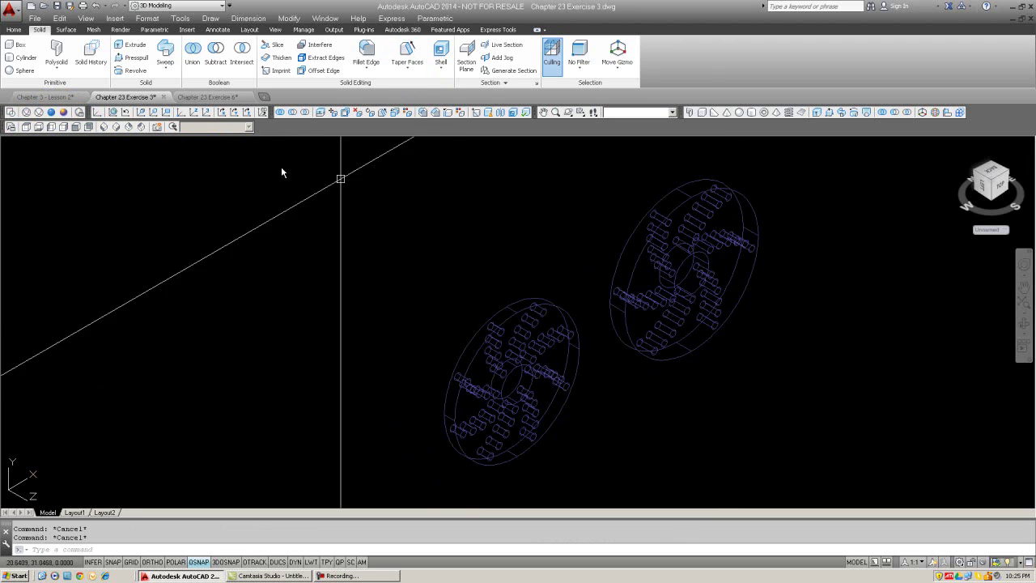
left_click(291, 113)
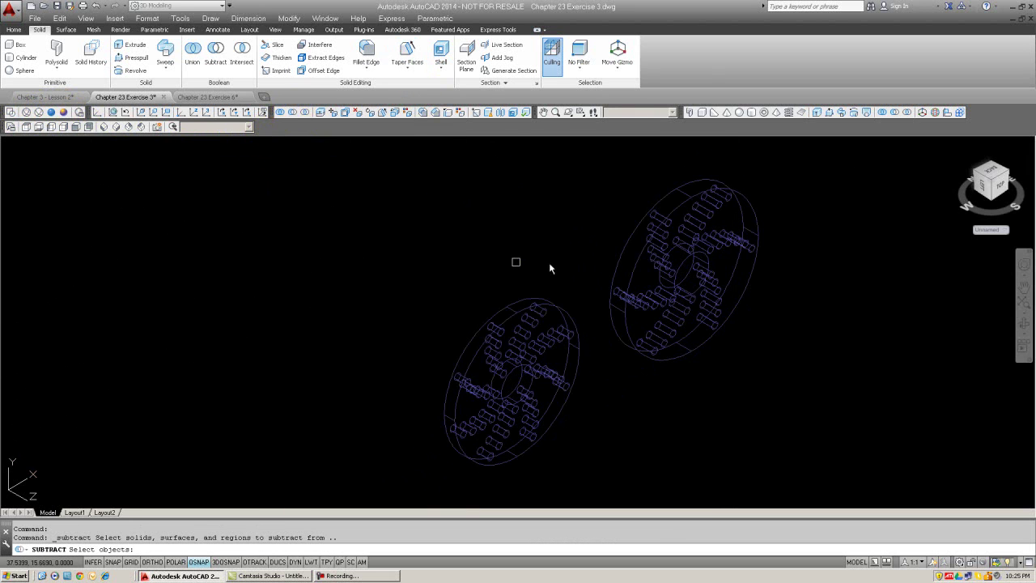
left_click(639, 261)
key("Return")
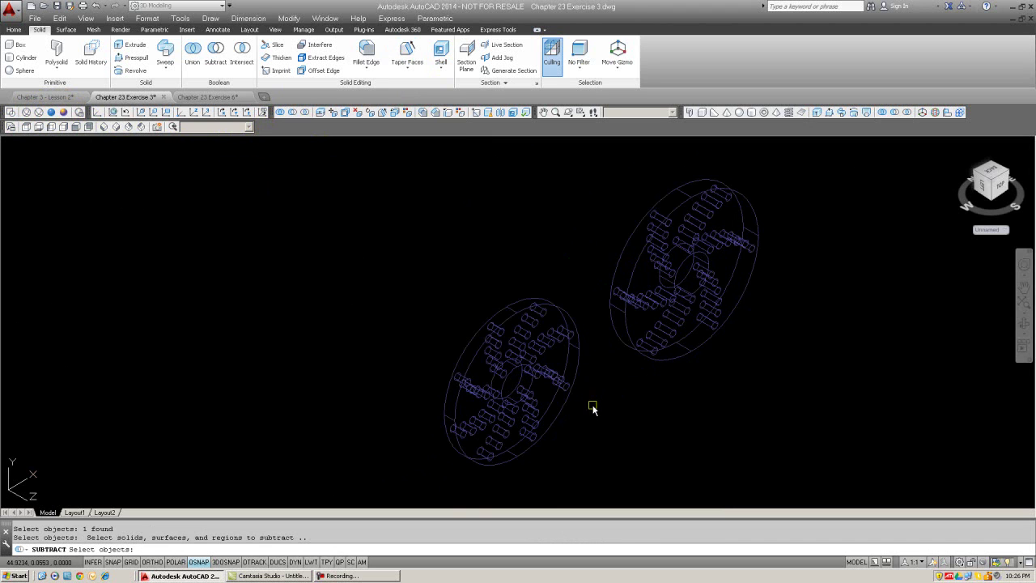
left_click(805, 188)
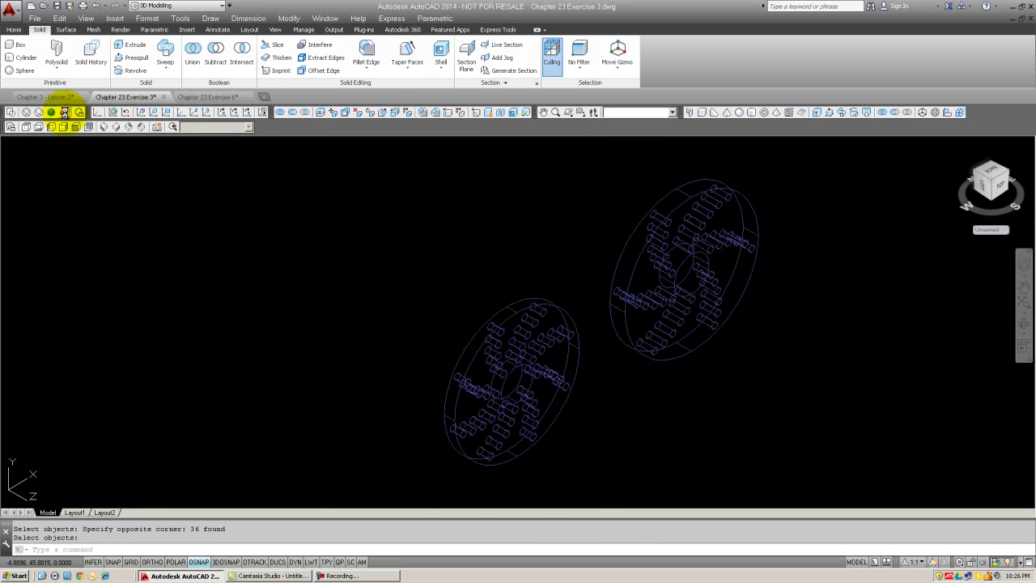
Set the visual style to Conceptual and orbit around the new disc to inspect its drilled holes.
left_click(64, 112)
scroll(689, 253, "up", 10)
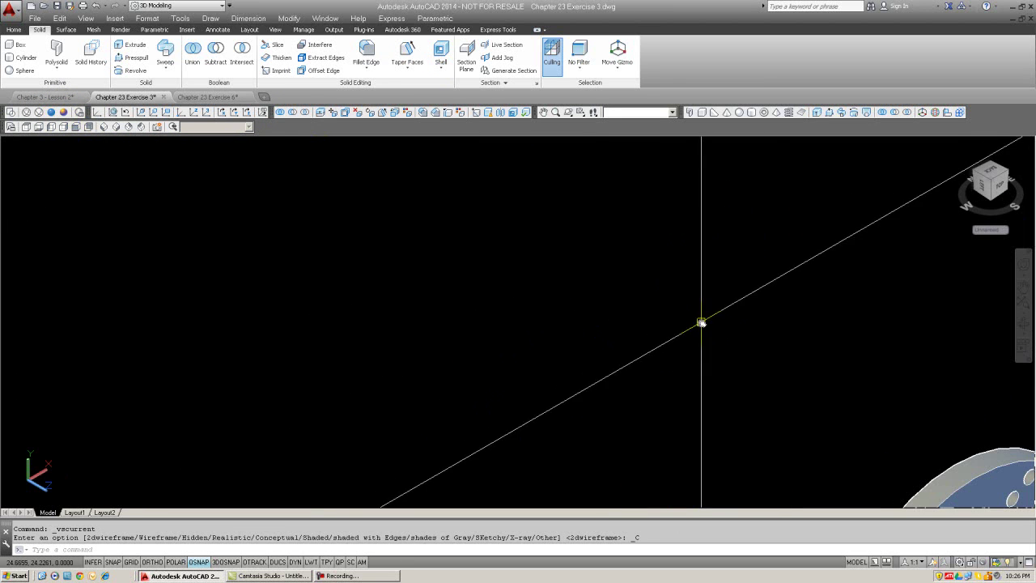
scroll(280, 225, "down", 10)
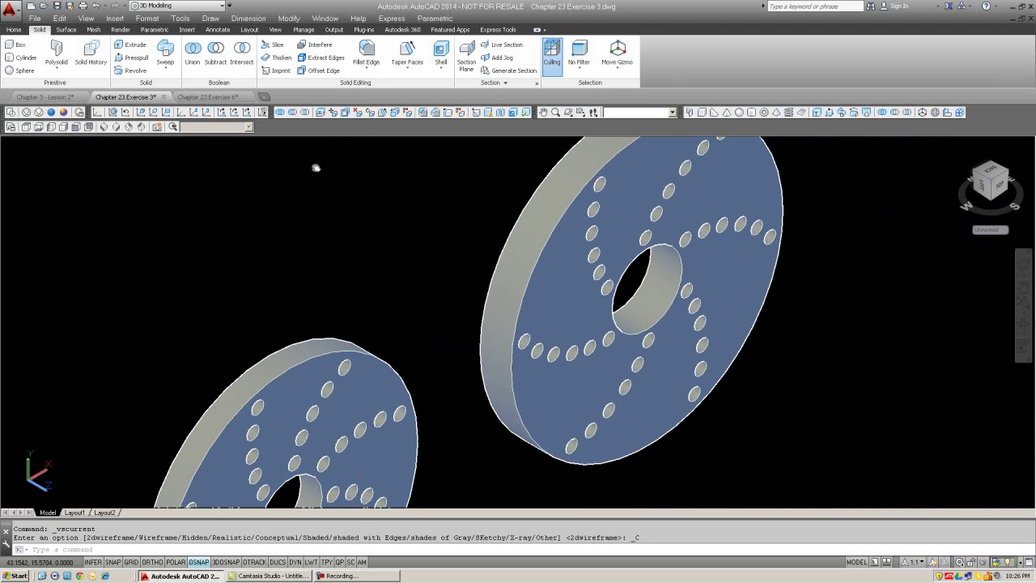
left_click(566, 114)
left_click_drag(578, 289, 548, 335)
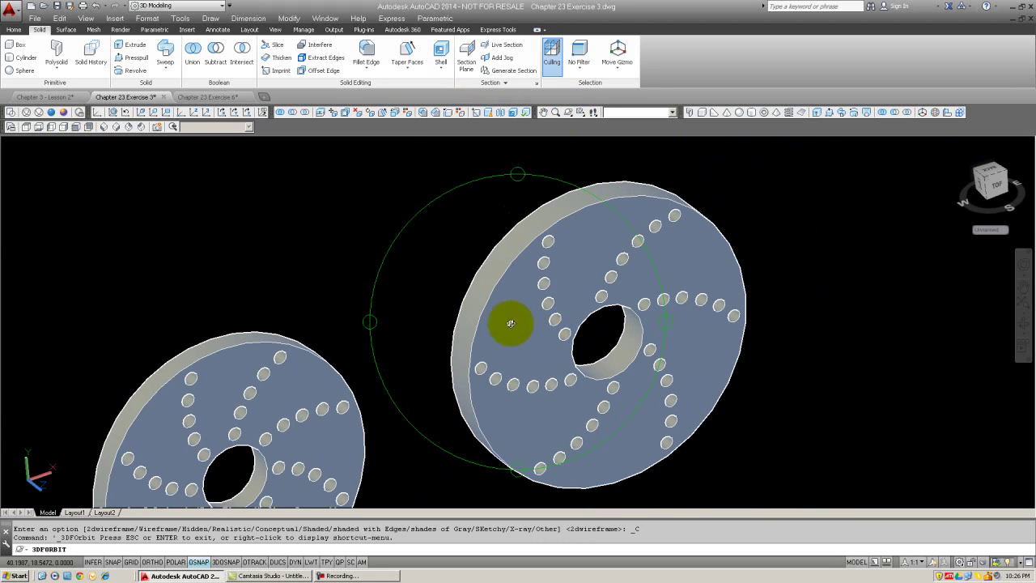
key("Escape")
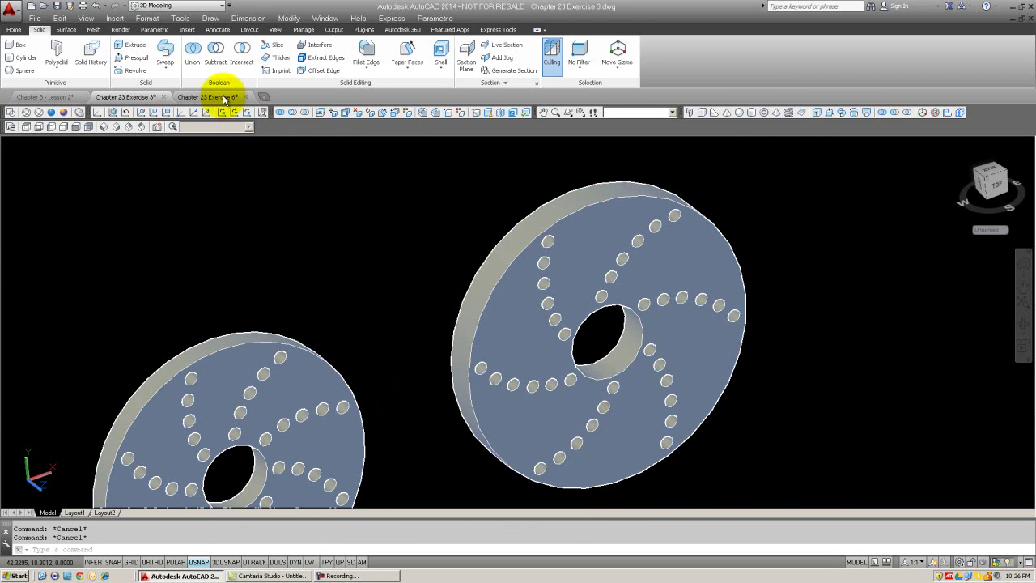
Switch to the Chapter 23 Exercise 6 drawing and frame its four labelled example solids with empty space beside them.
left_click(224, 99)
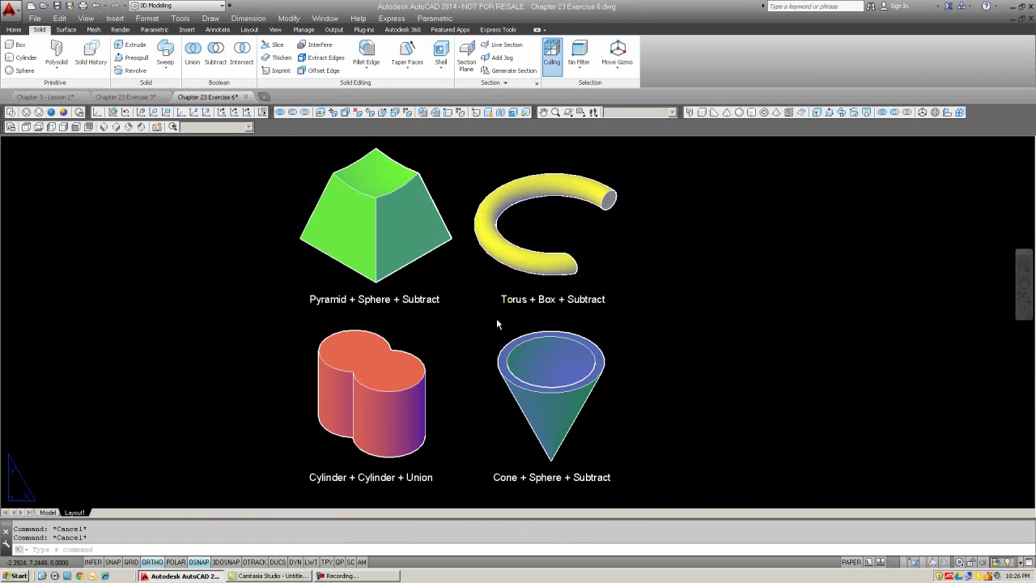
left_click(134, 437)
key("Escape")
key("Escape")
middle_click_drag(559, 361, 404, 367)
scroll(571, 343, "down", 5)
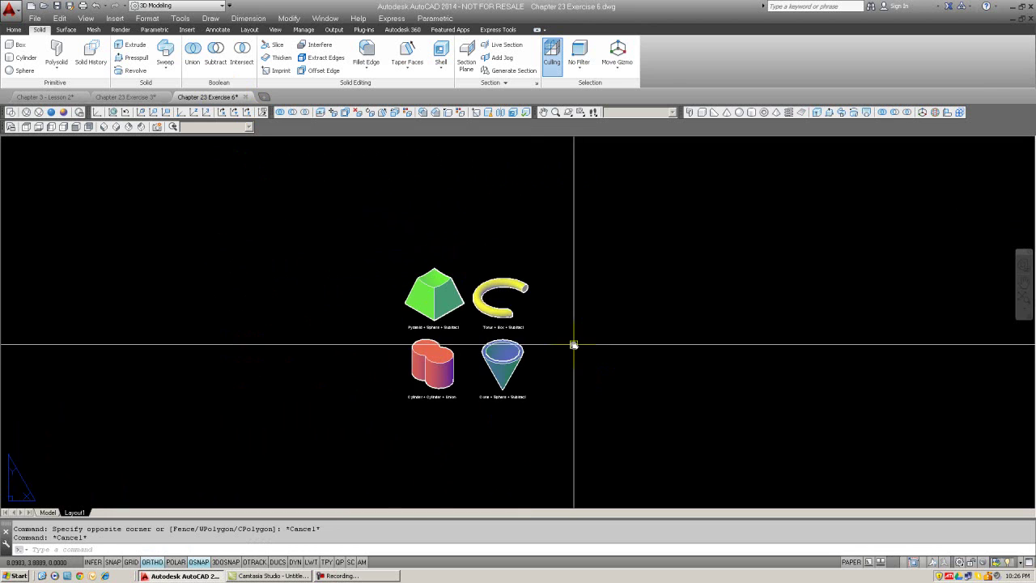
mouse_move(558, 342)
middle_mouse_down()
mouse_move(436, 343)
mouse_move(432, 332)
mouse_move(447, 332)
middle_mouse_up()
scroll(416, 339, "up", 5)
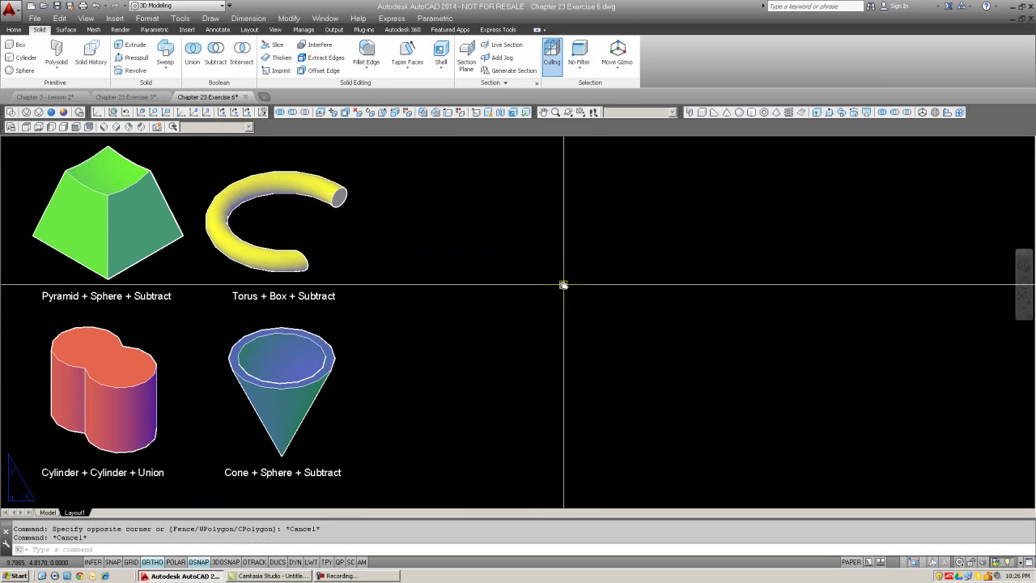
left_click(781, 117)
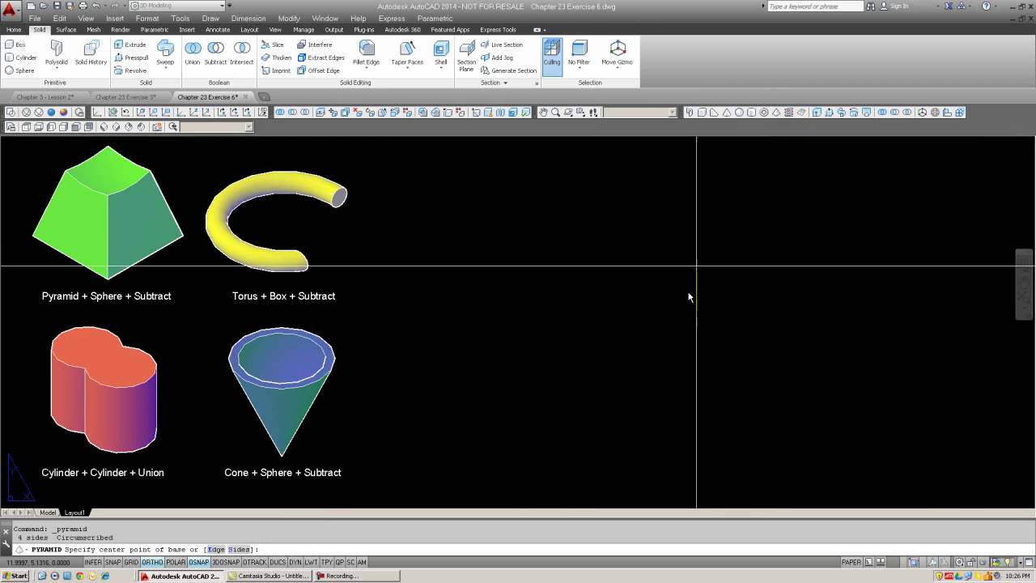
left_click(662, 326)
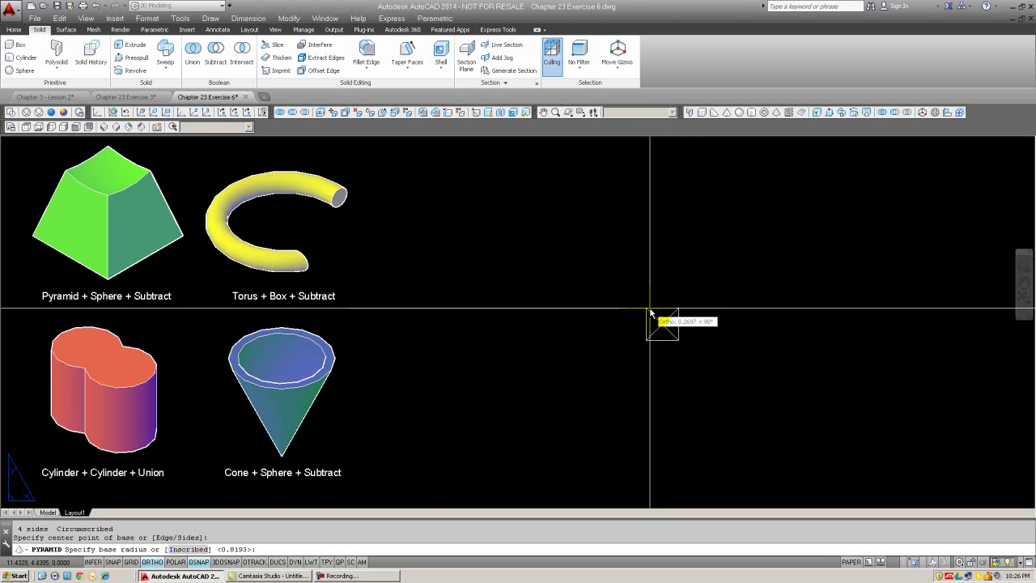
key("Escape")
left_click(103, 127)
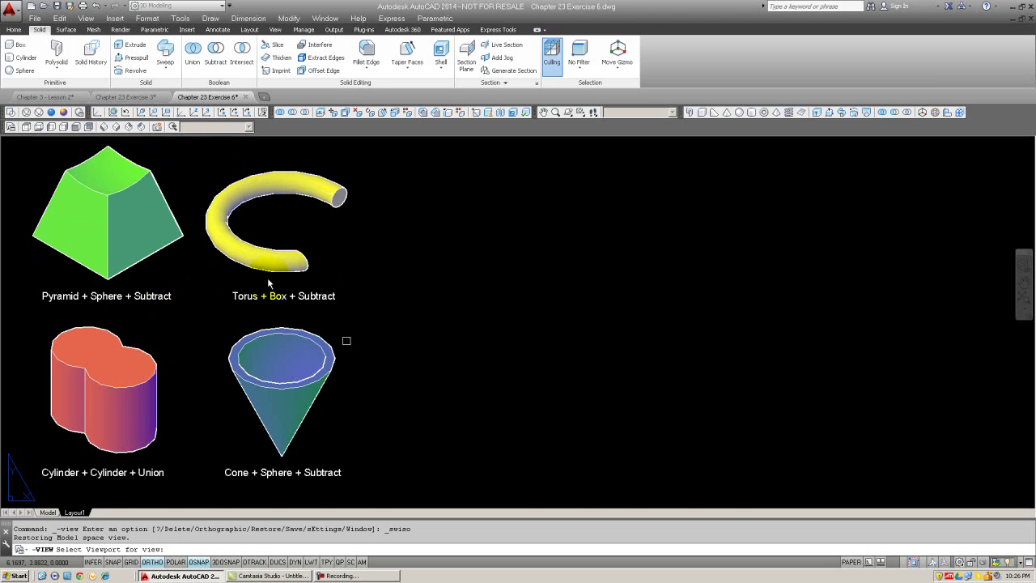
key("Escape")
key("Escape")
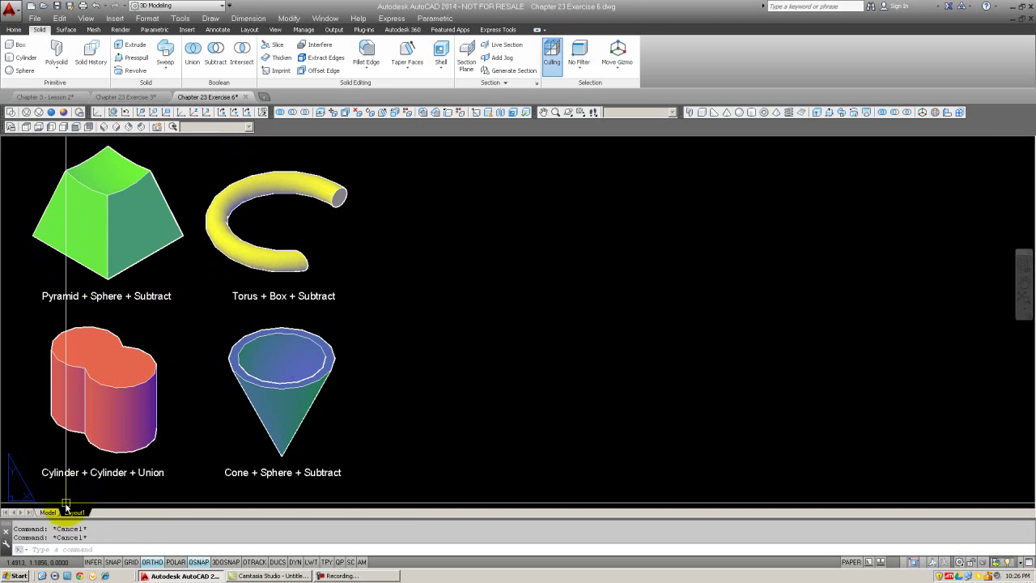
Switch from Layout1 to model space and make room beside the four coloured solids.
left_click(81, 528)
left_click(49, 512)
left_click(398, 325)
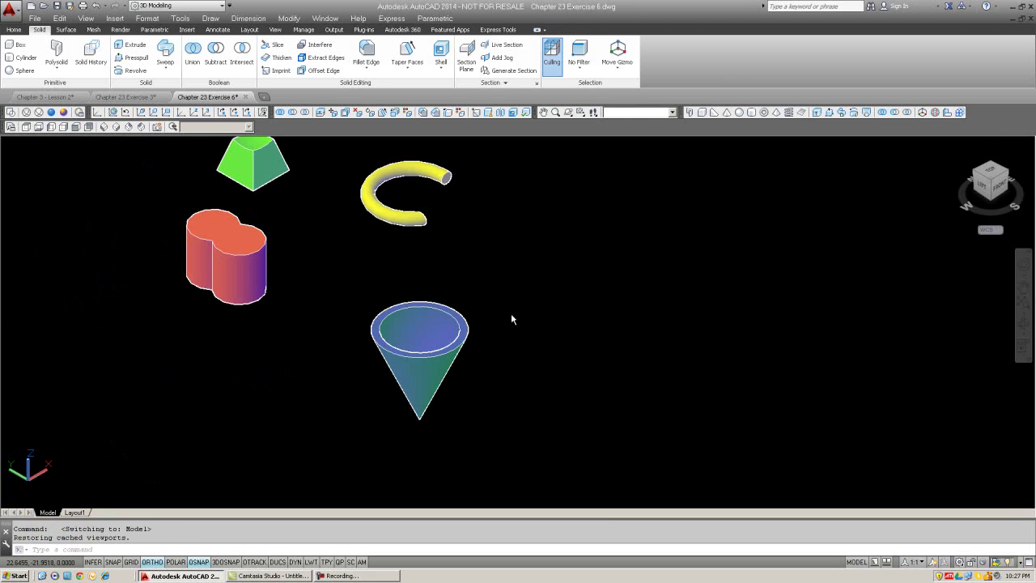
key("Escape")
middle_click_drag(551, 306, 573, 242, "shift")
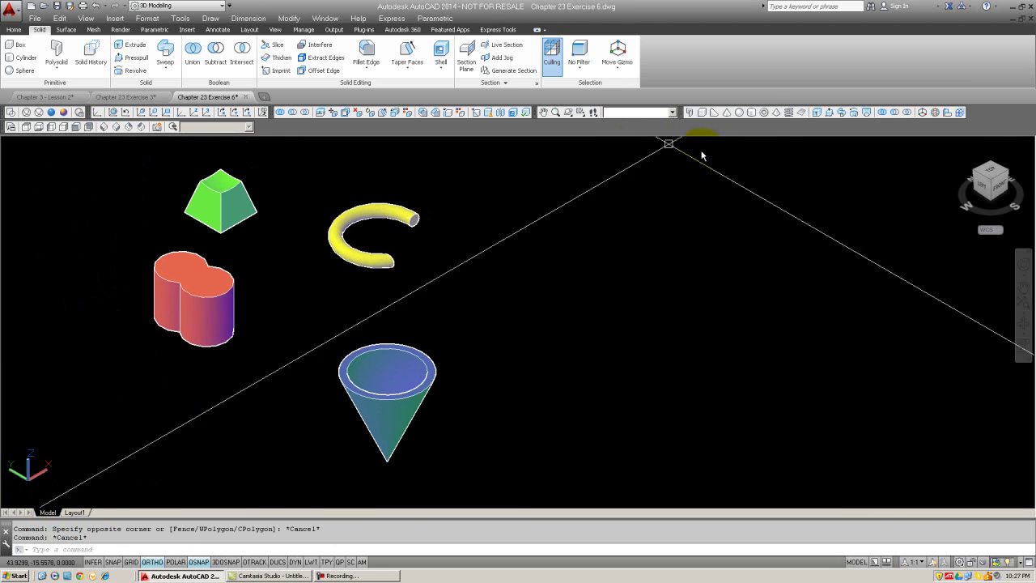
Draw a four-sided pyramid in the empty space beside the cone, slightly larger than the green example.
left_click(740, 113)
left_click(776, 113)
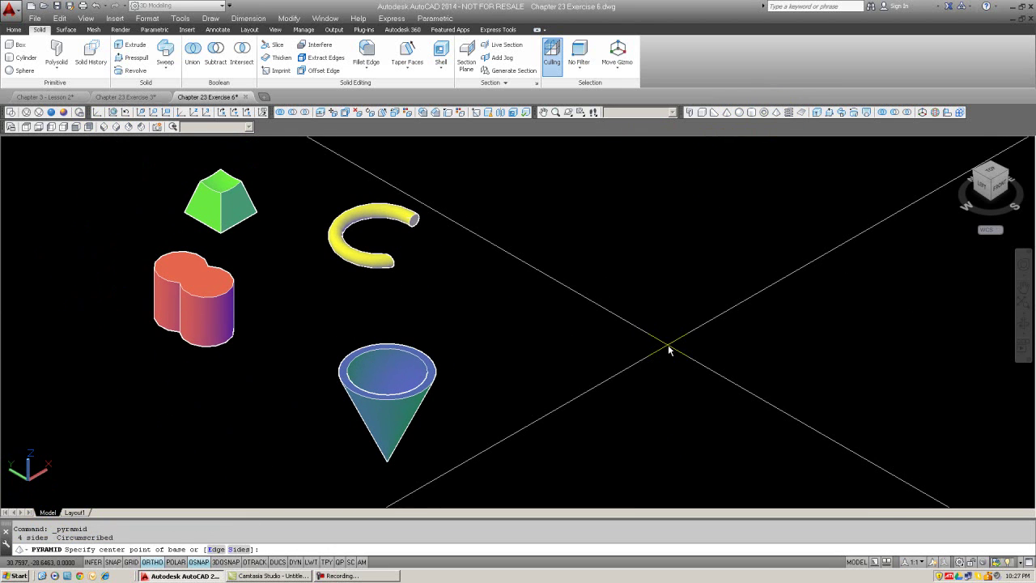
left_click(668, 344)
left_click(692, 341)
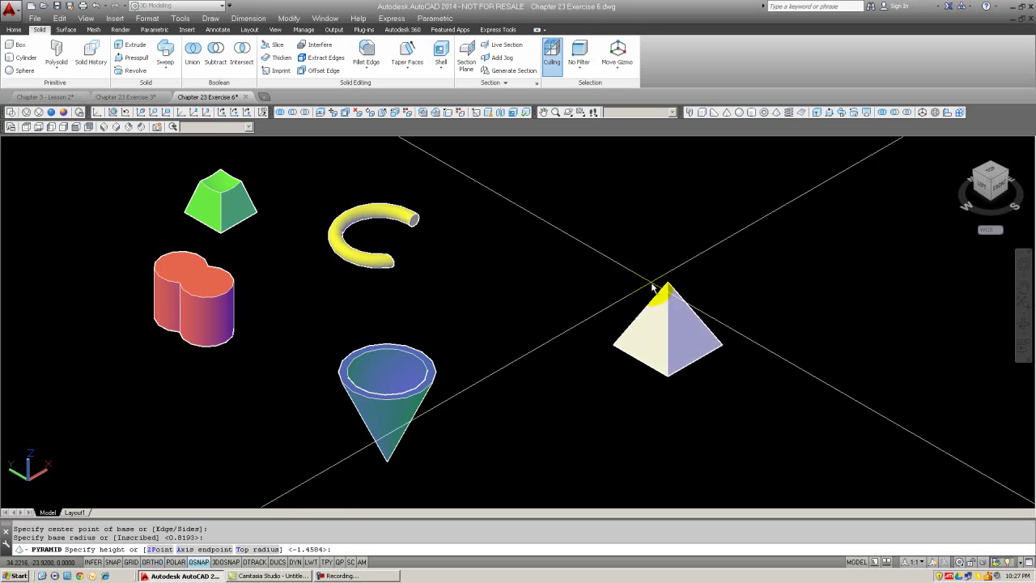
left_click(666, 278)
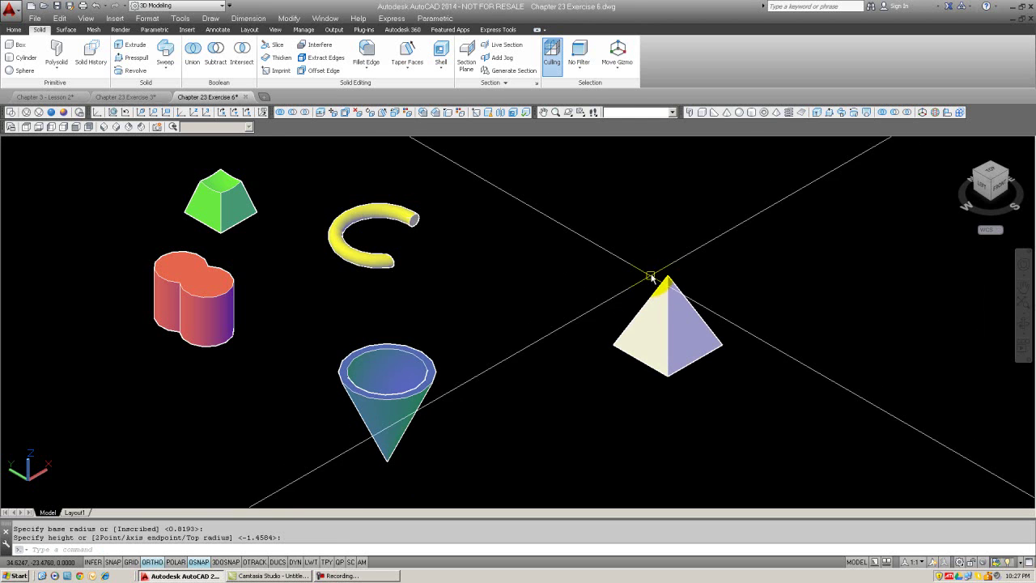
Draw a sphere centred on the new pyramid's apex, large enough to cut into its upper part.
left_click(740, 113)
left_click(667, 279)
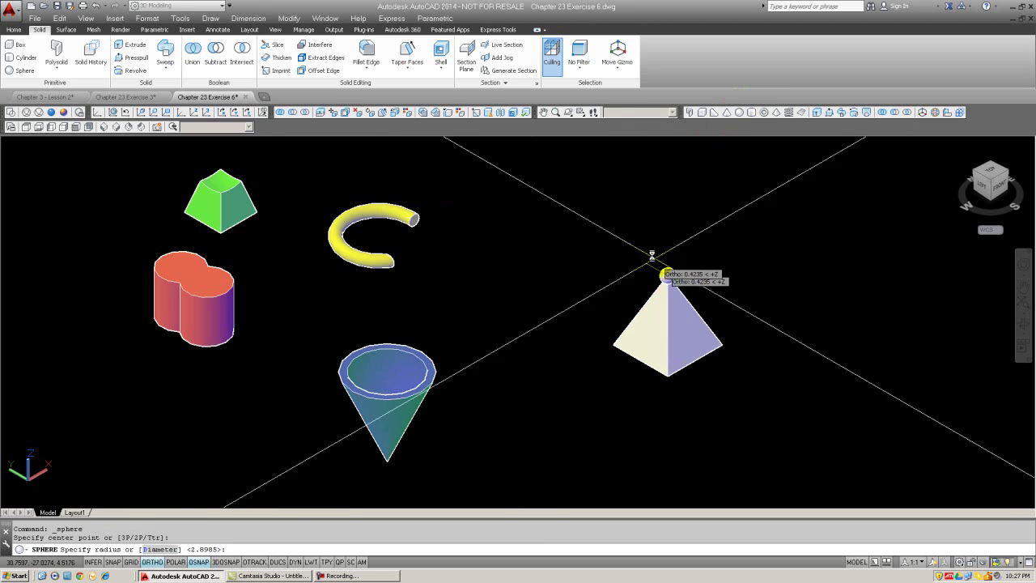
left_click(706, 265)
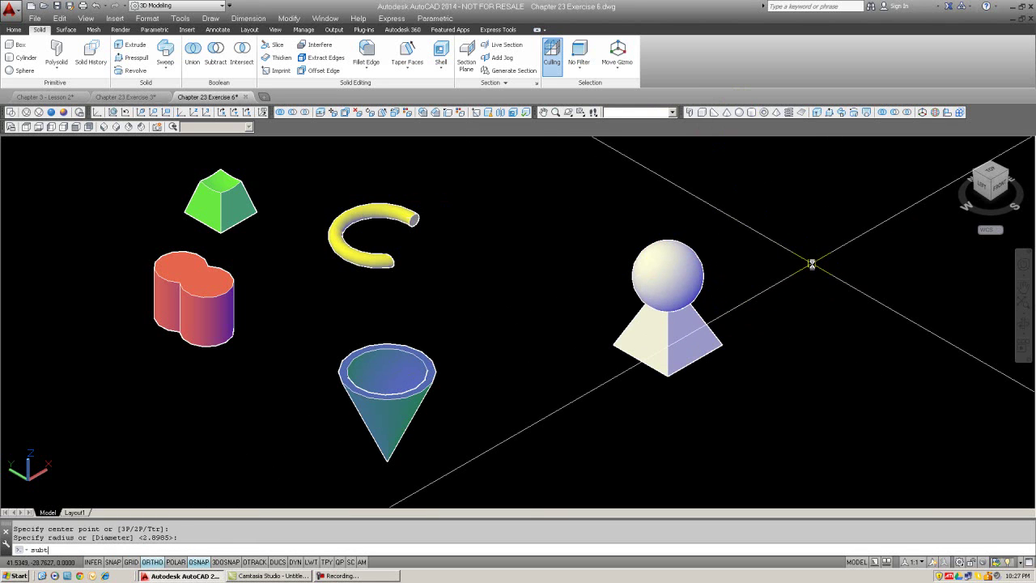
Subtract the sphere from the new pyramid.
key("Return")
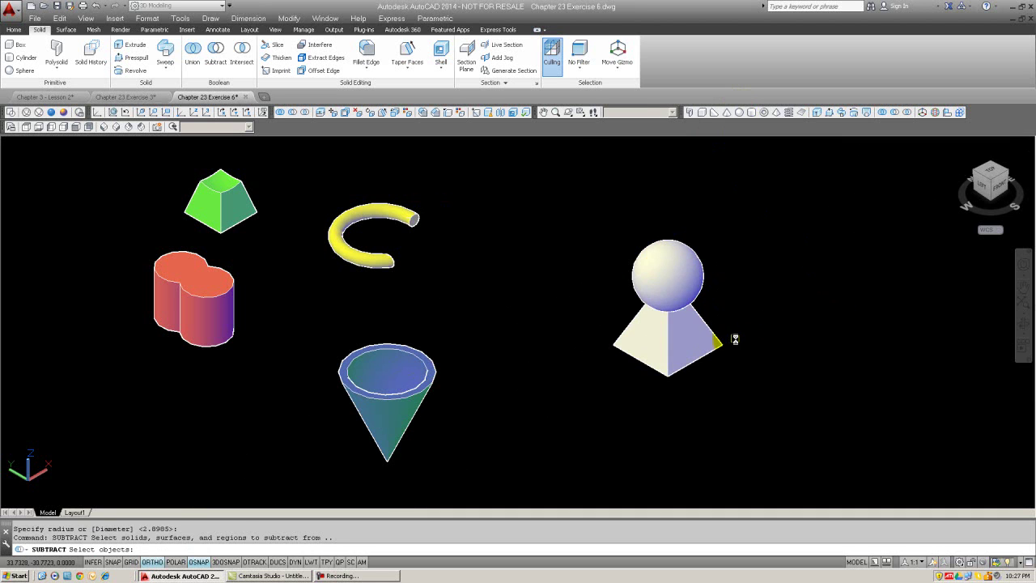
left_click(710, 325)
key("Return")
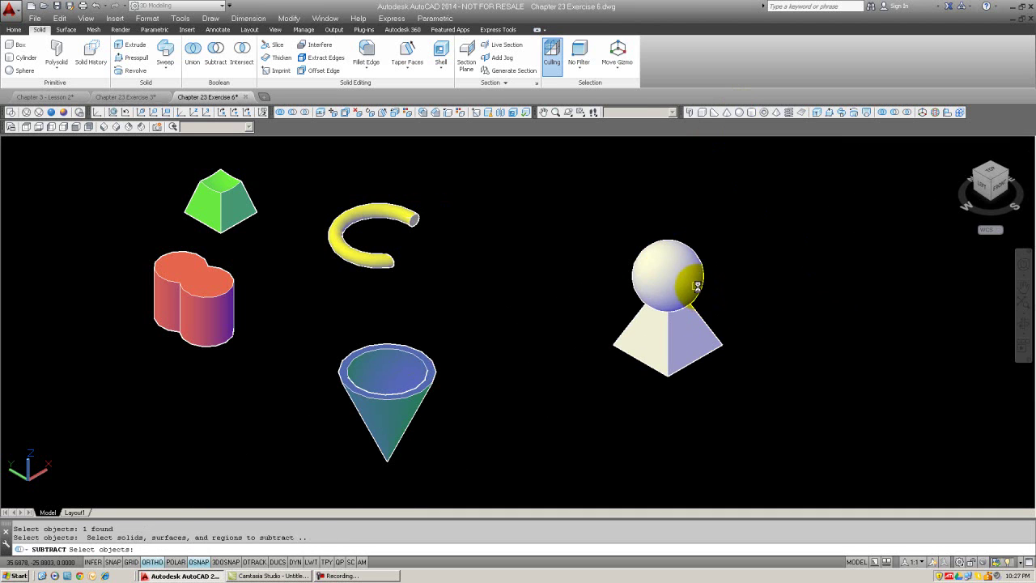
left_click(702, 285)
key("Return")
key("Escape")
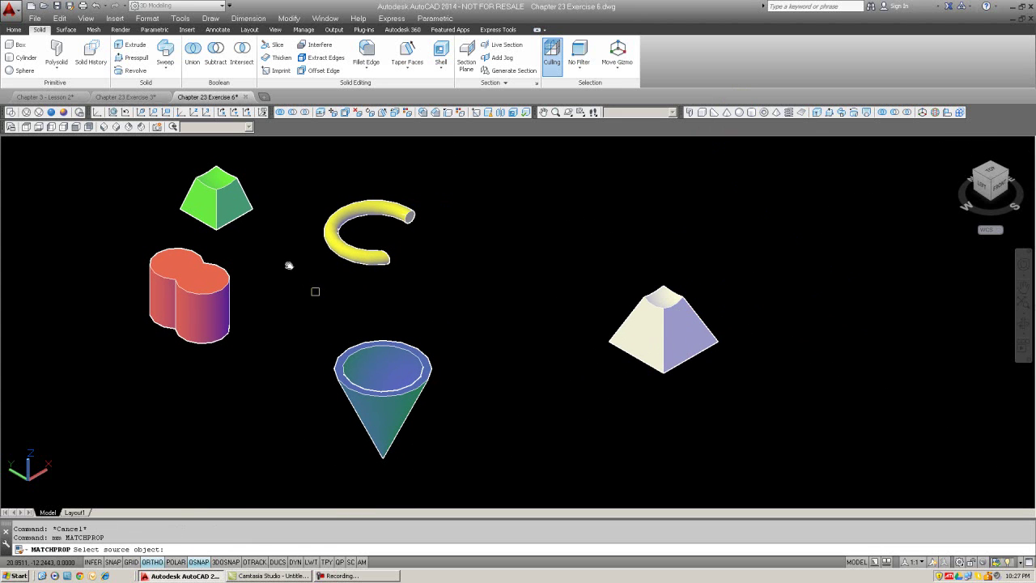
Match the properties of the green example pyramid onto the new cut pyramid.
left_click(242, 216)
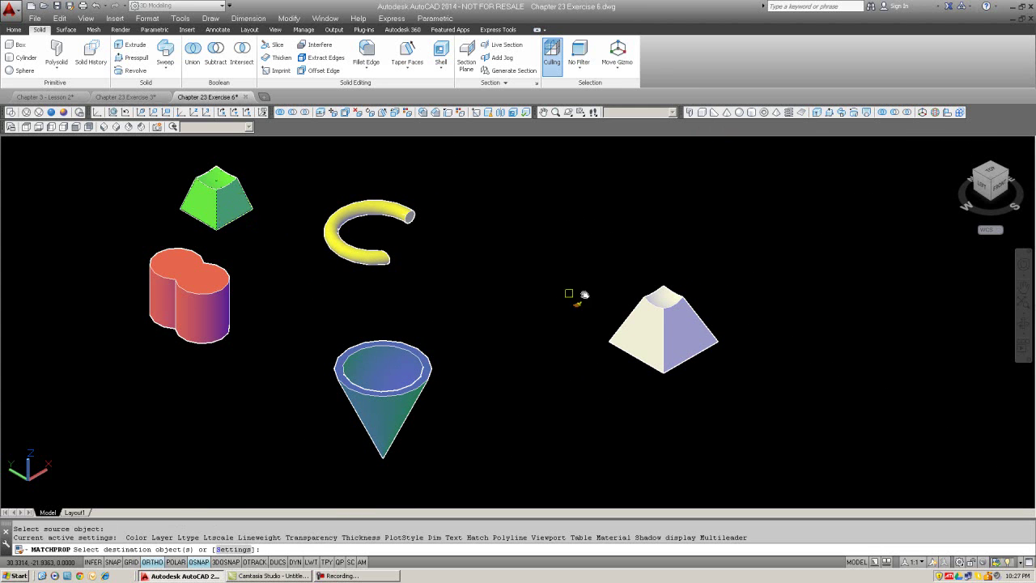
left_click(643, 299)
key("Escape")
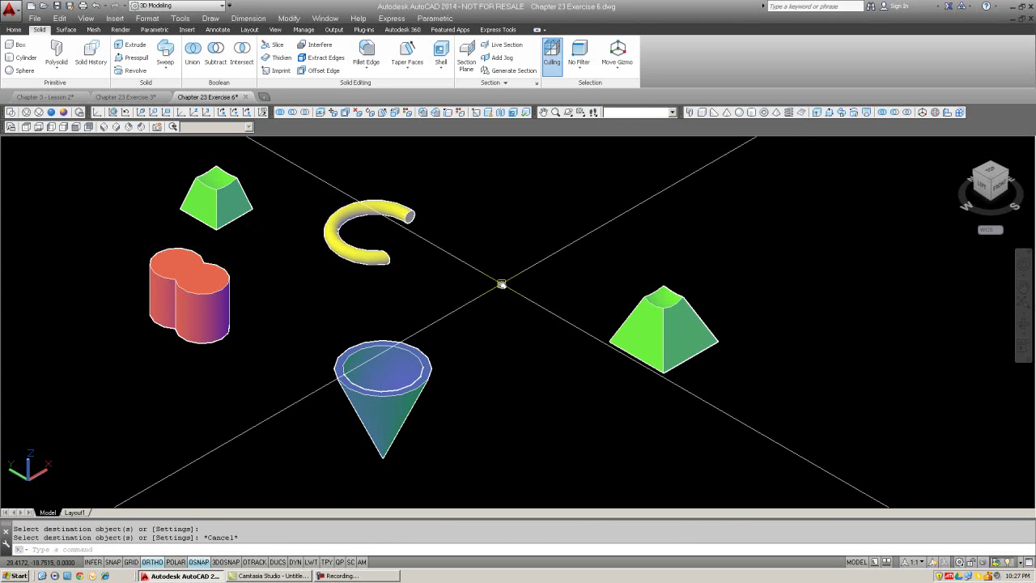
Draw a torus with a thin tube in the empty space beside the new green pyramid.
middle_click_drag(502, 284, 405, 285)
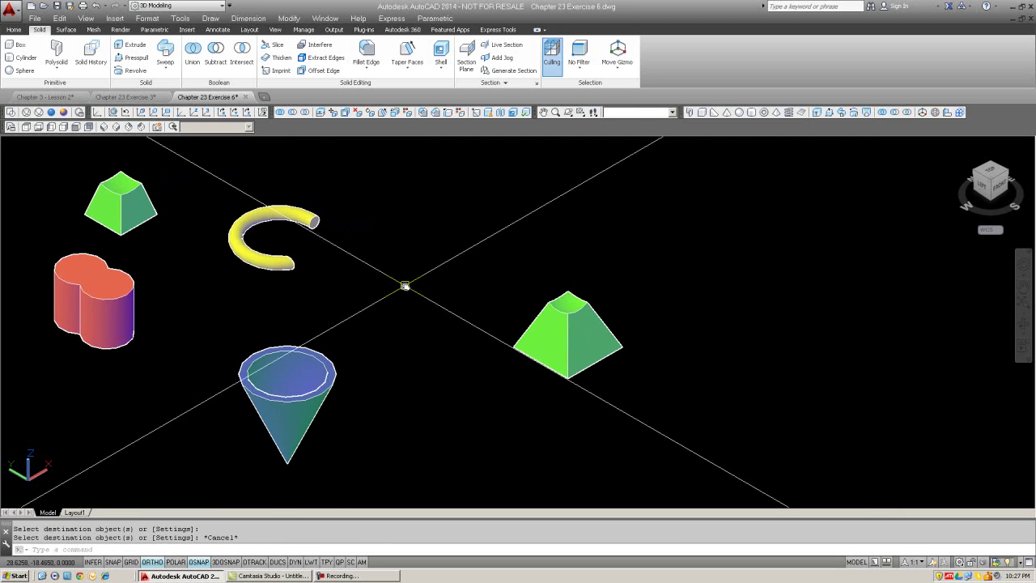
left_click(765, 112)
left_click(762, 283)
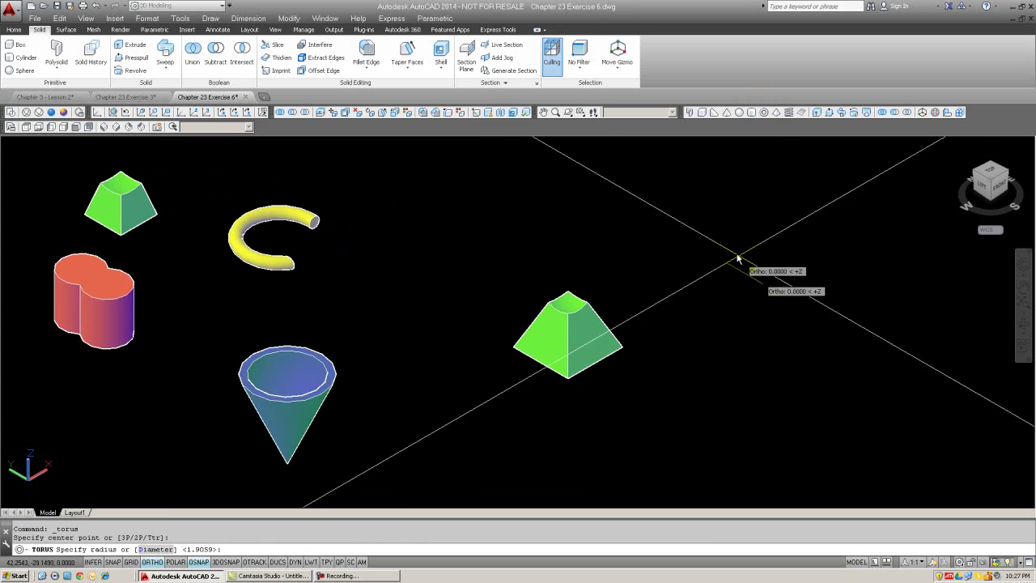
left_click(732, 248)
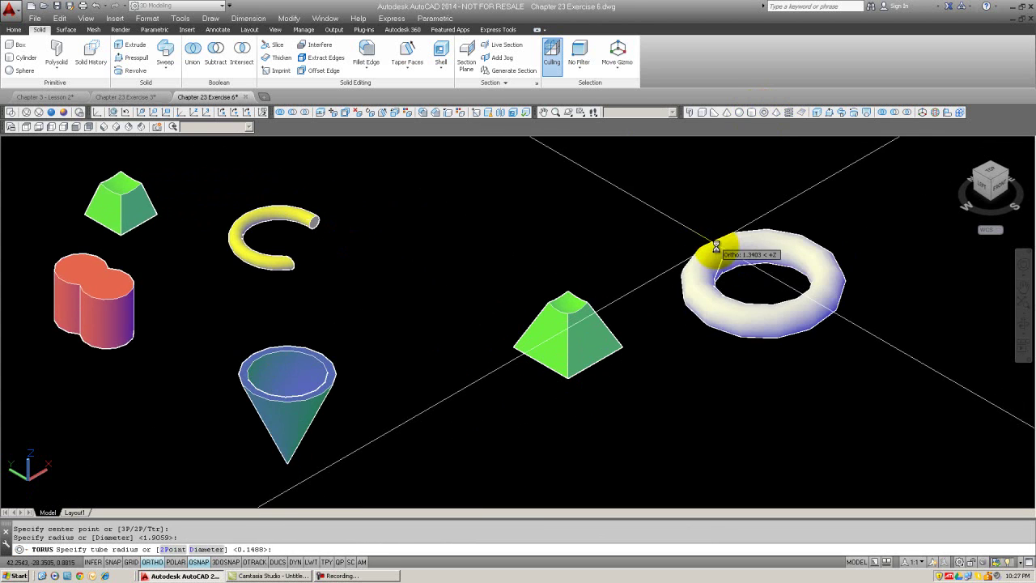
left_click(719, 254)
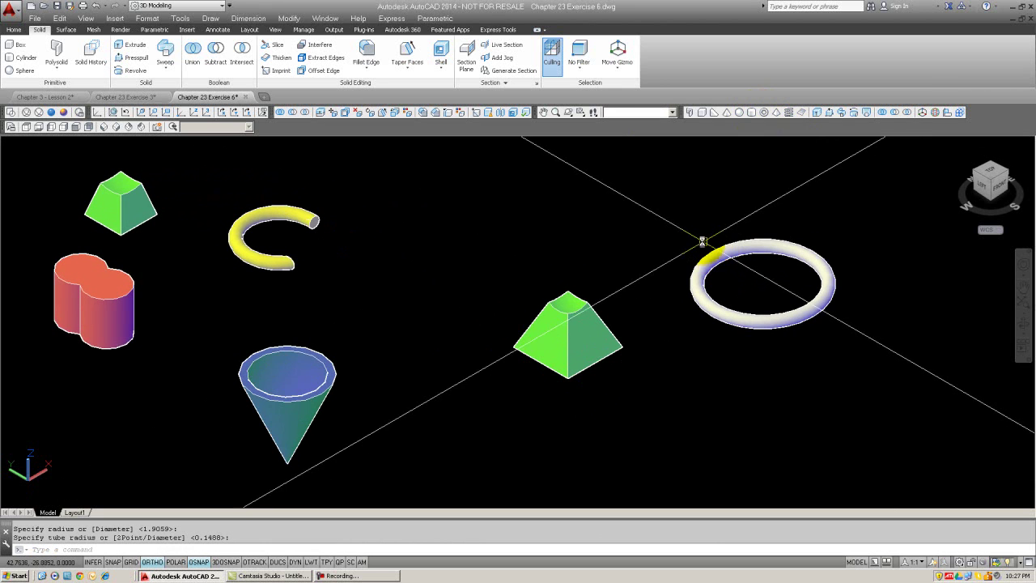
Draw a box over the front half of the torus, tall enough to enclose that part of the tube.
middle_click_drag(669, 233, 633, 224)
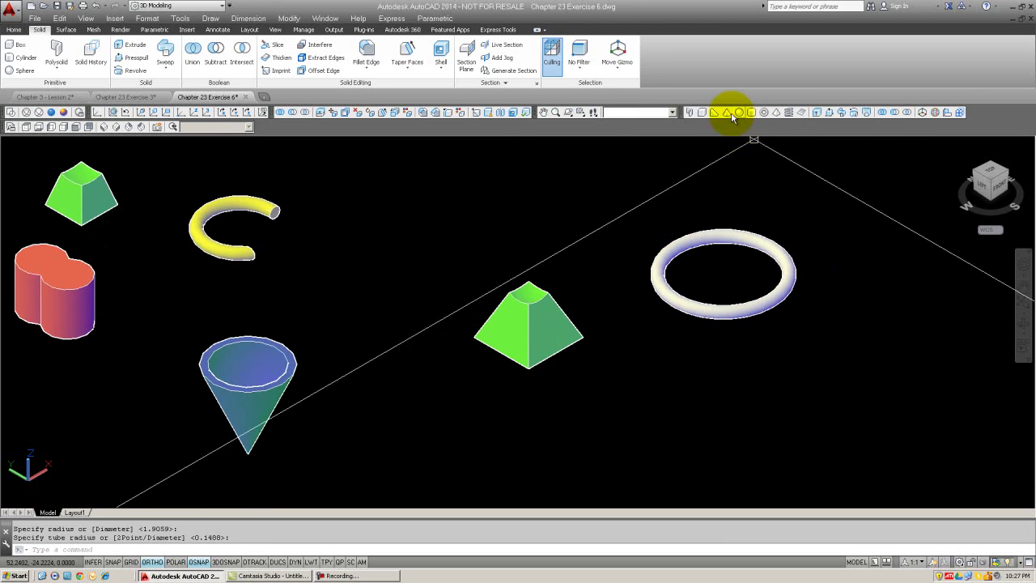
left_click(748, 377)
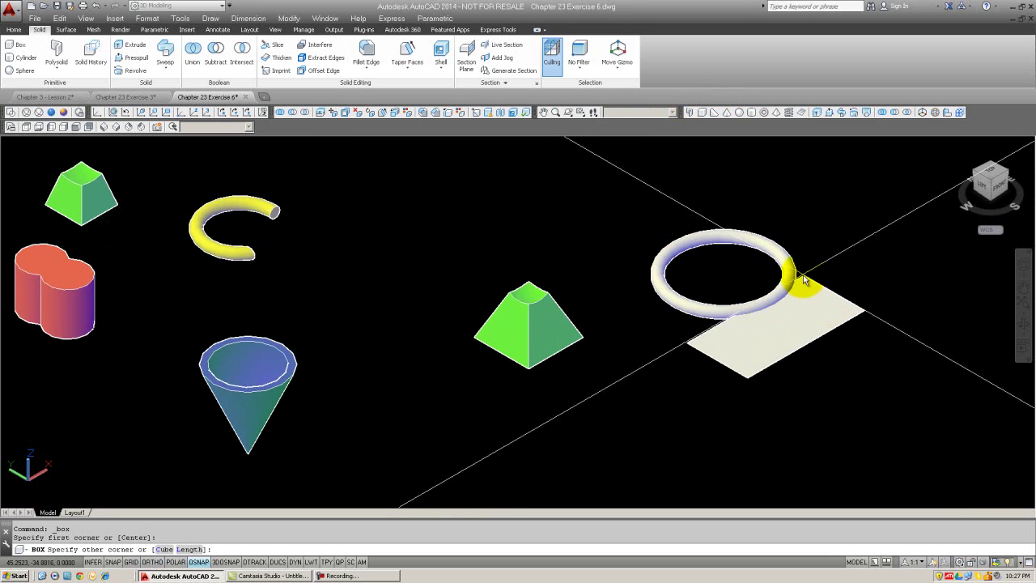
left_click(797, 282)
left_click(794, 231)
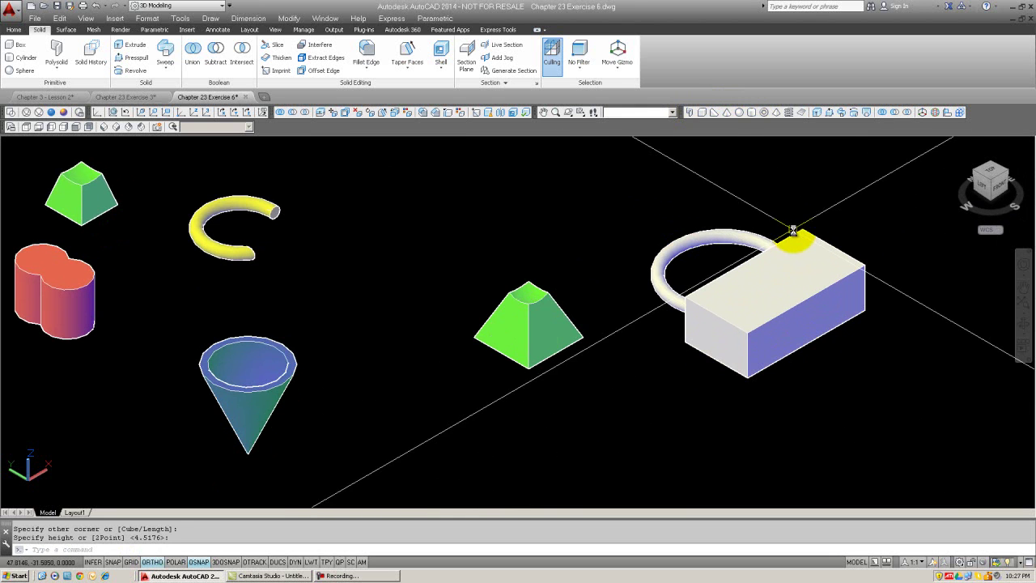
Move the box about 1.1 units at 90° so that it covers the front part of the torus.
left_click(580, 112)
left_click_drag(619, 318, 664, 350)
key("Escape")
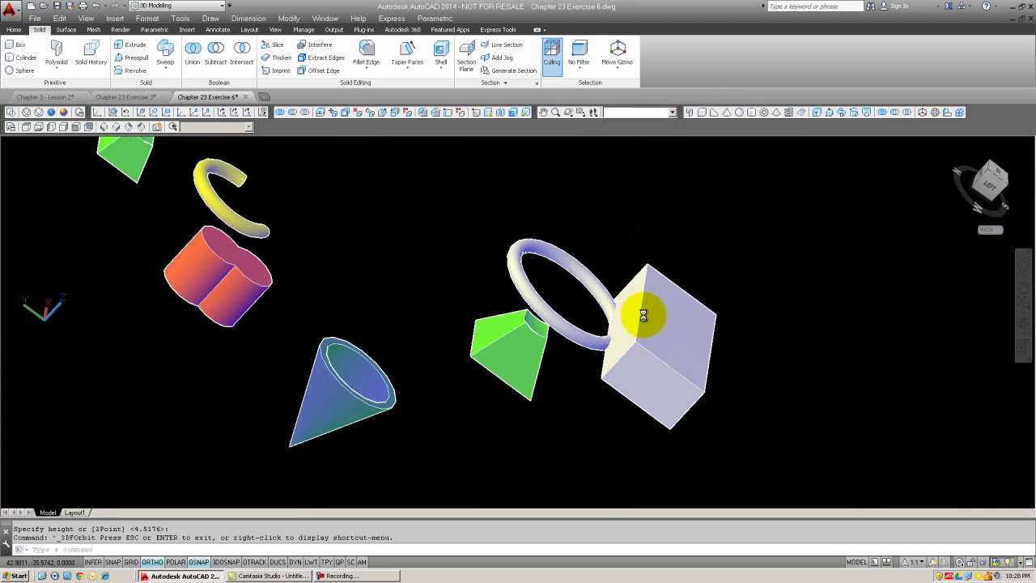
type("m")
key("Return")
left_click(646, 300)
key("Return")
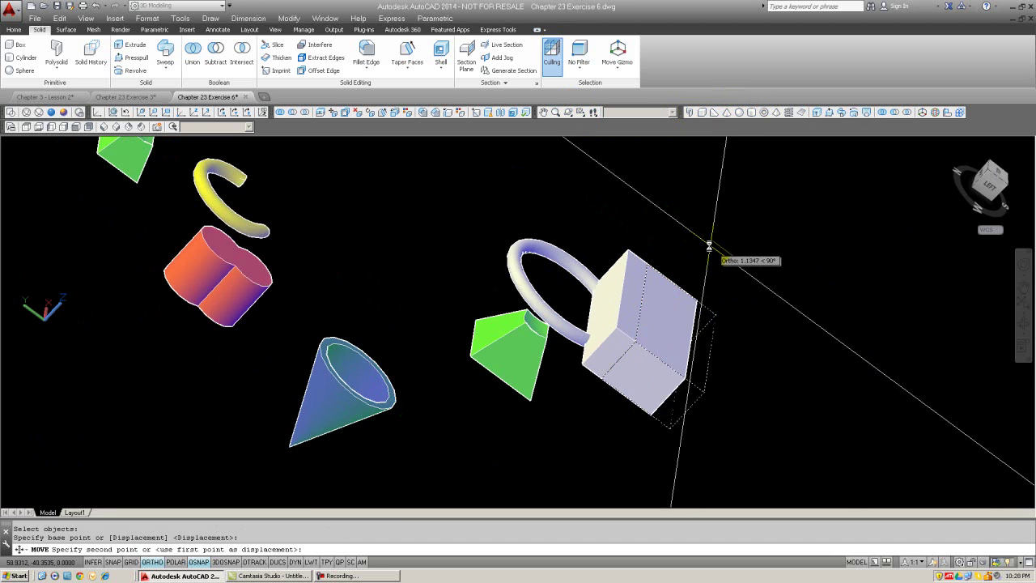
left_click(709, 246)
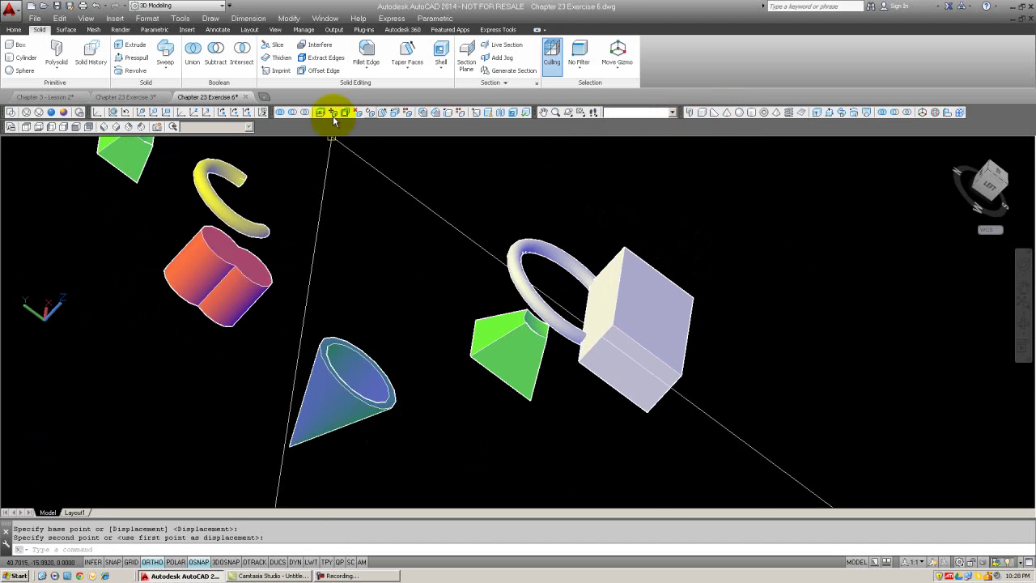
Try to subtract the box from the torus.
left_click(103, 127)
key("Escape")
type("subt")
key("Return")
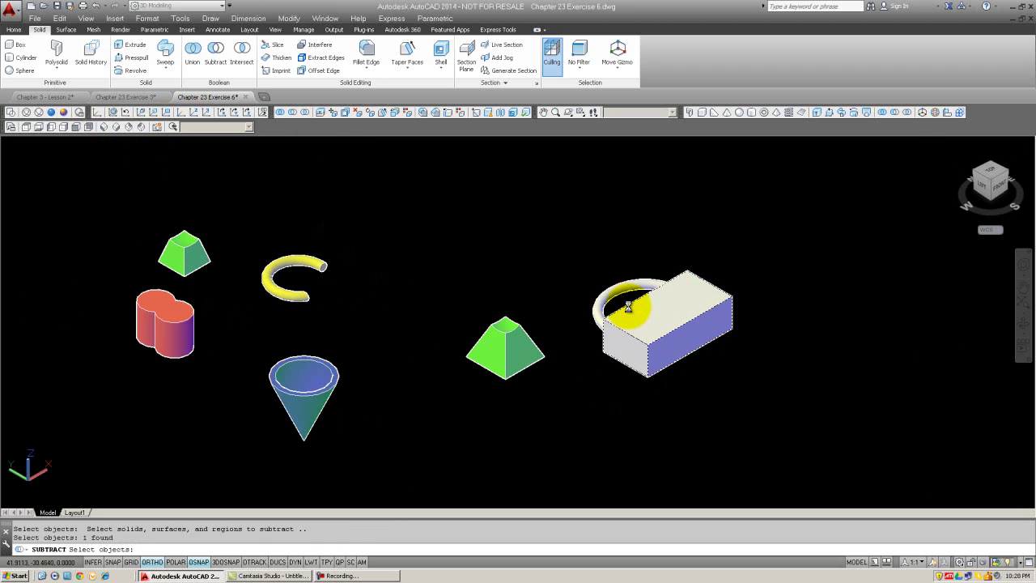
key("Return")
scroll(659, 340, "up", 3)
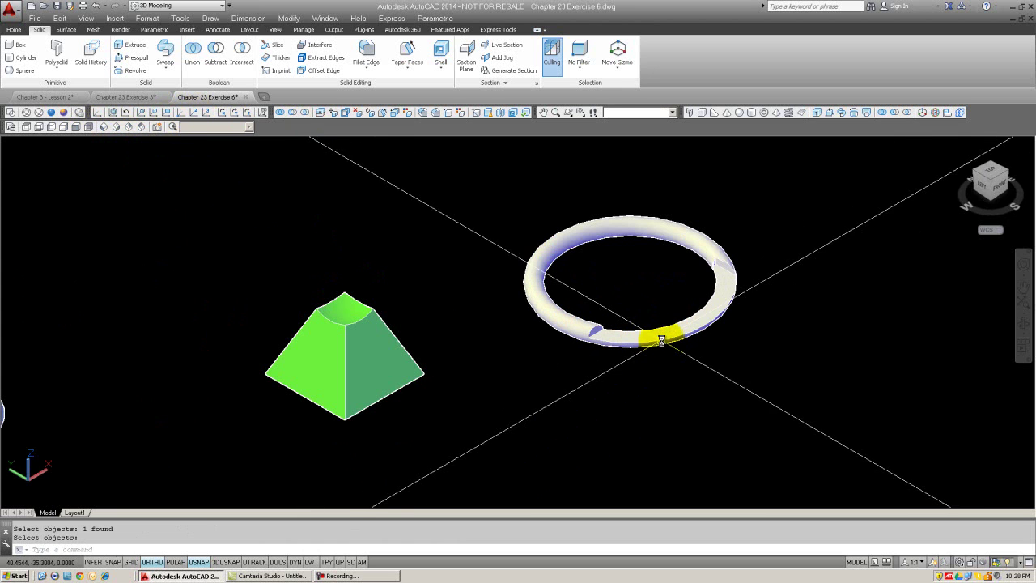
Undo the last subtraction to bring back the separate box and full torus.
key("Escape")
type("u")
key("Return")
type("u")
key("Return")
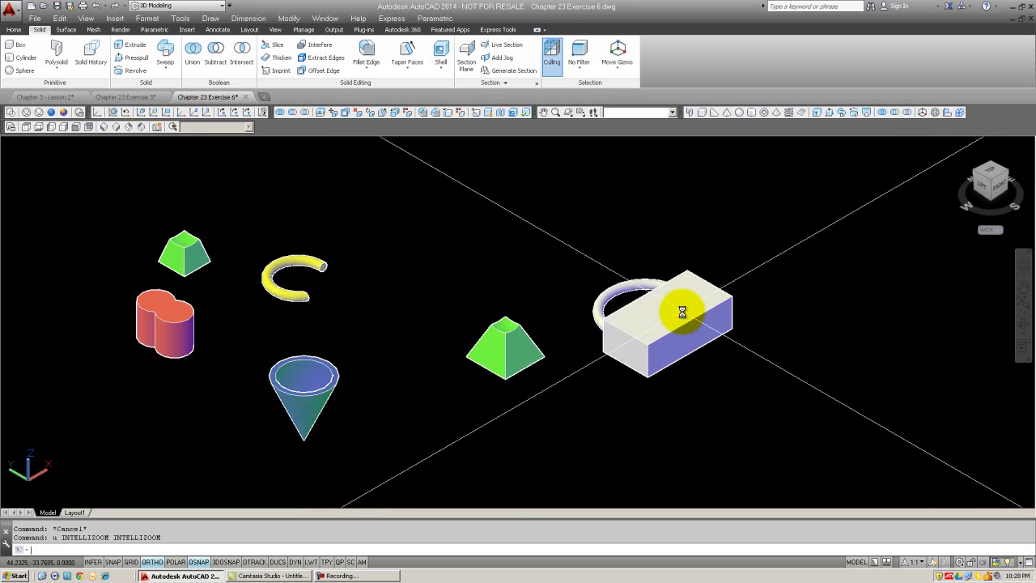
Rotate the UCS about the X axis so that Y points up, and move the box down to enclose the tube's full thickness.
type("u")
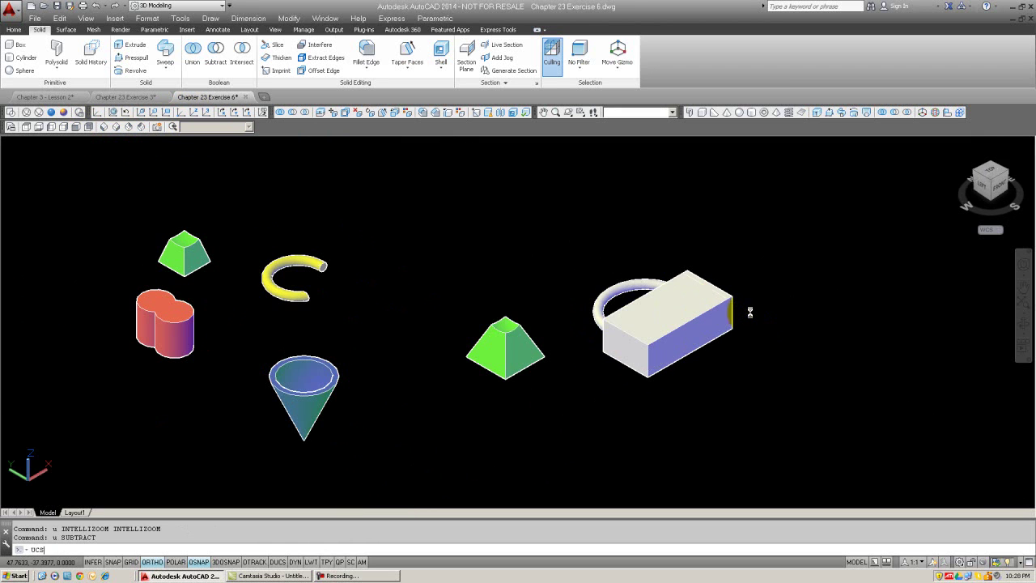
type("cs")
key("Return")
type("x")
key("Return")
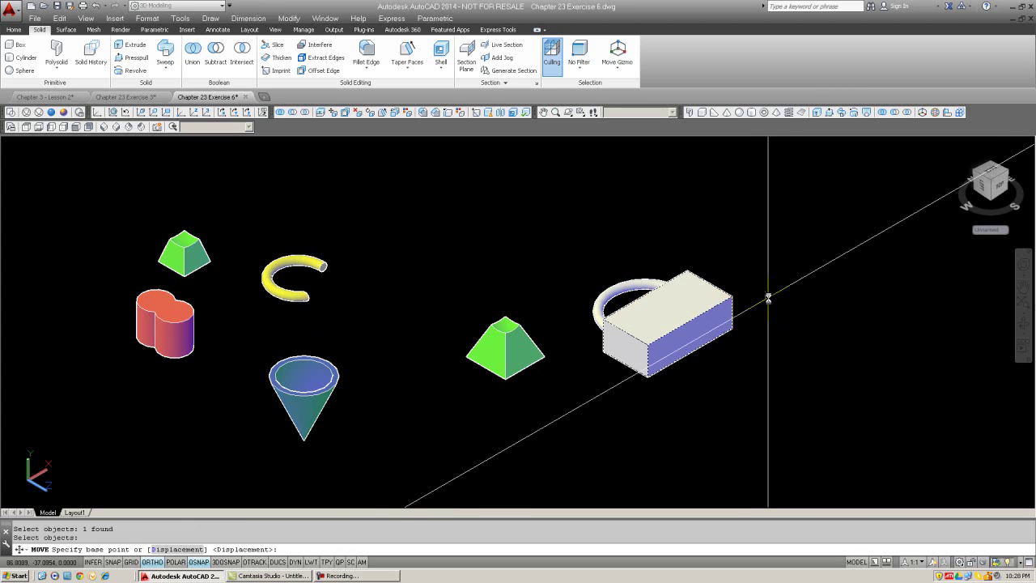
left_click(766, 296)
left_click(768, 303)
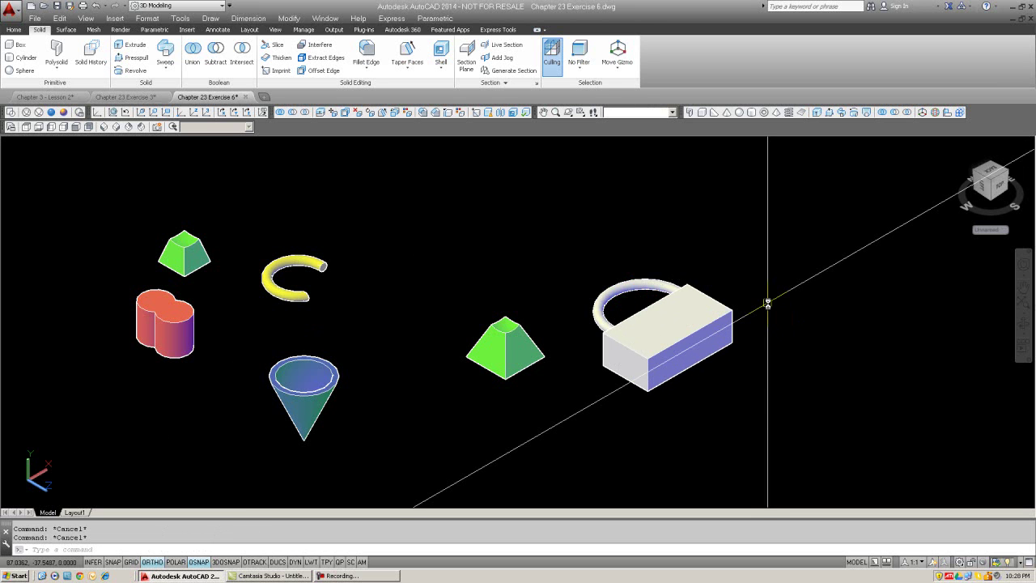
Subtract the lowered box from the torus to leave an open C-shaped ring.
left_click(580, 112)
left_click_drag(676, 336, 498, 364)
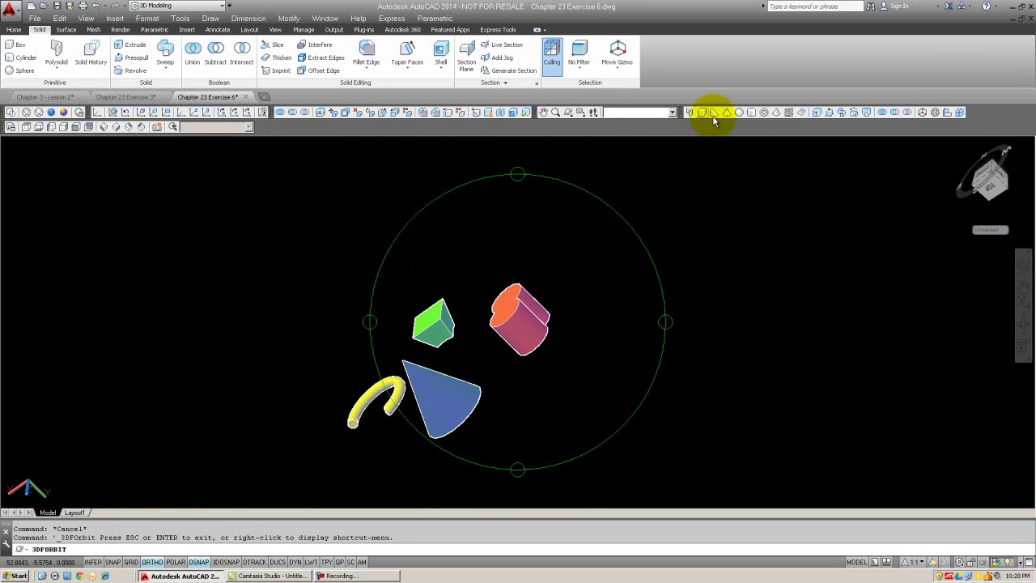
left_click(104, 112)
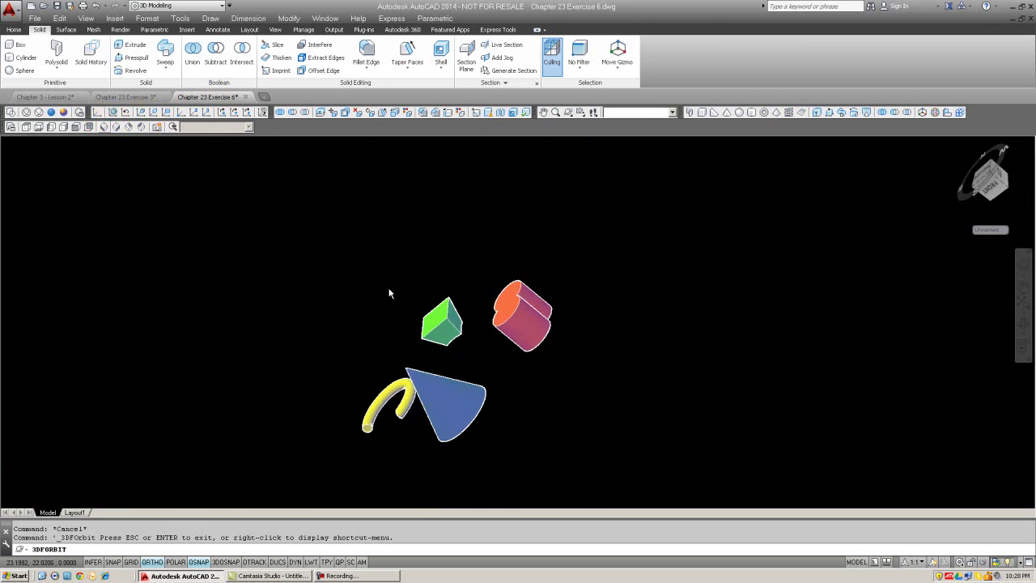
key("Escape")
scroll(648, 322, "up", 3)
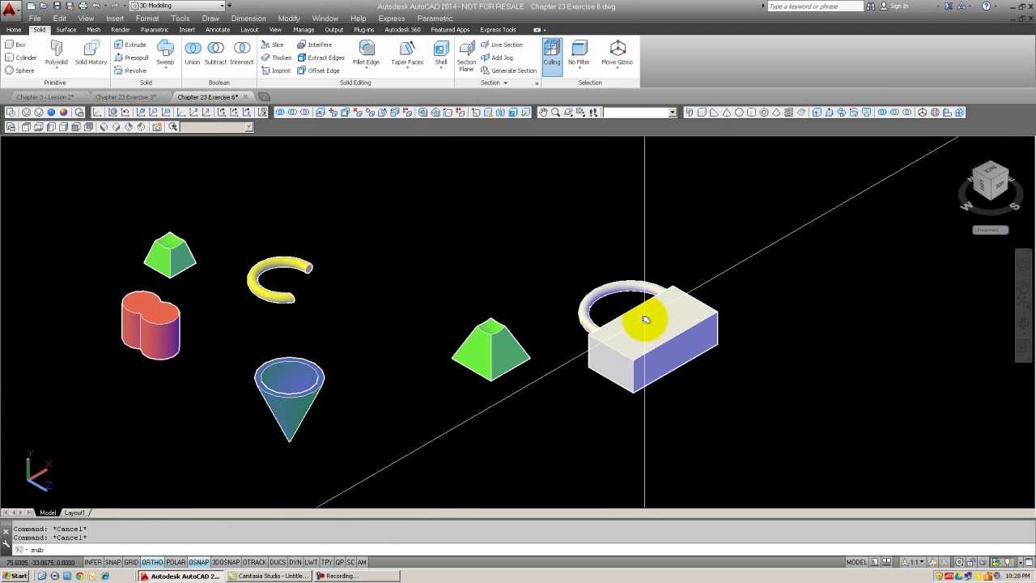
key("Return")
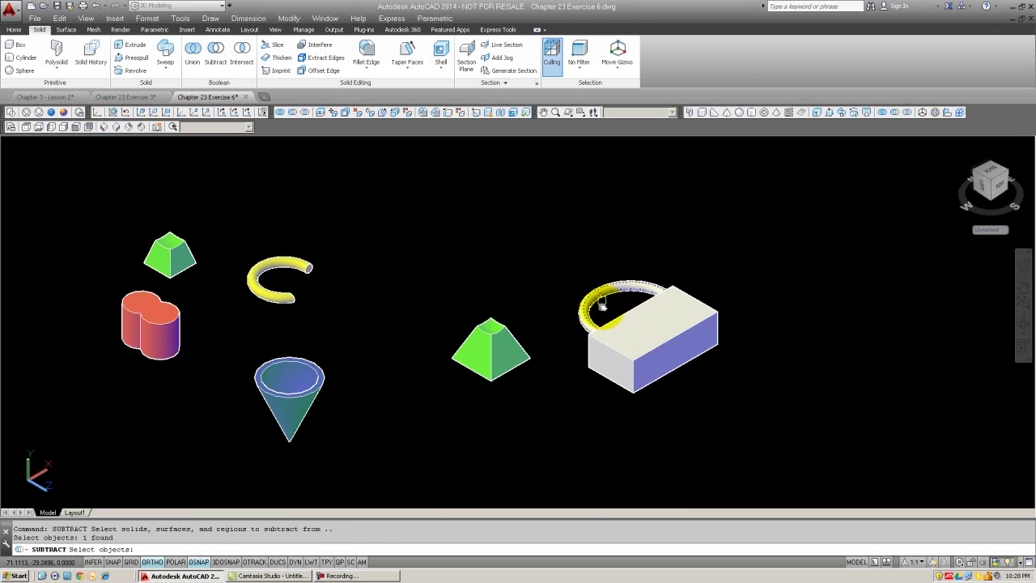
key("Return")
key("Escape")
key("Escape")
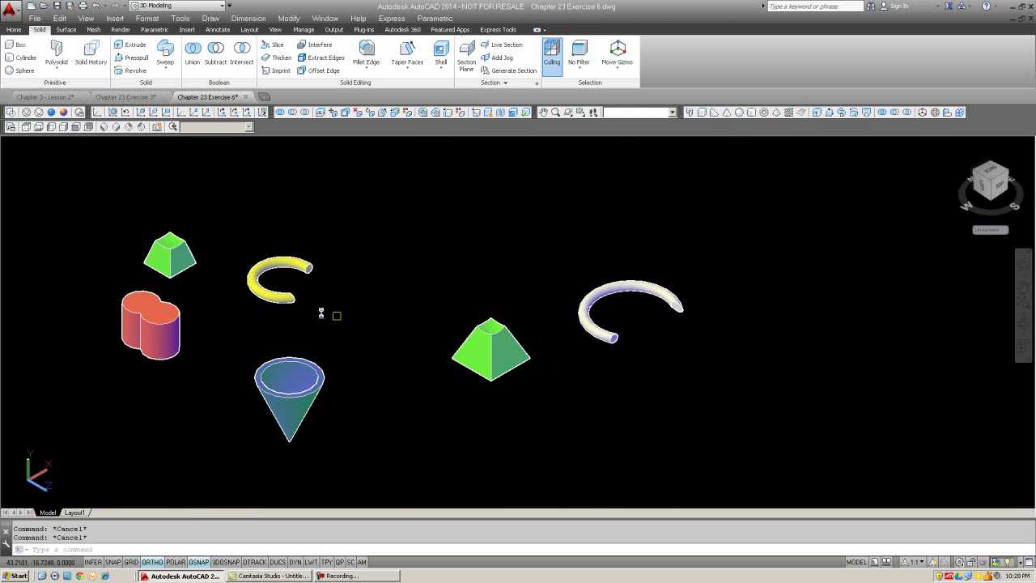
Match the properties of the yellow example ring onto the new cut torus.
left_click(295, 270)
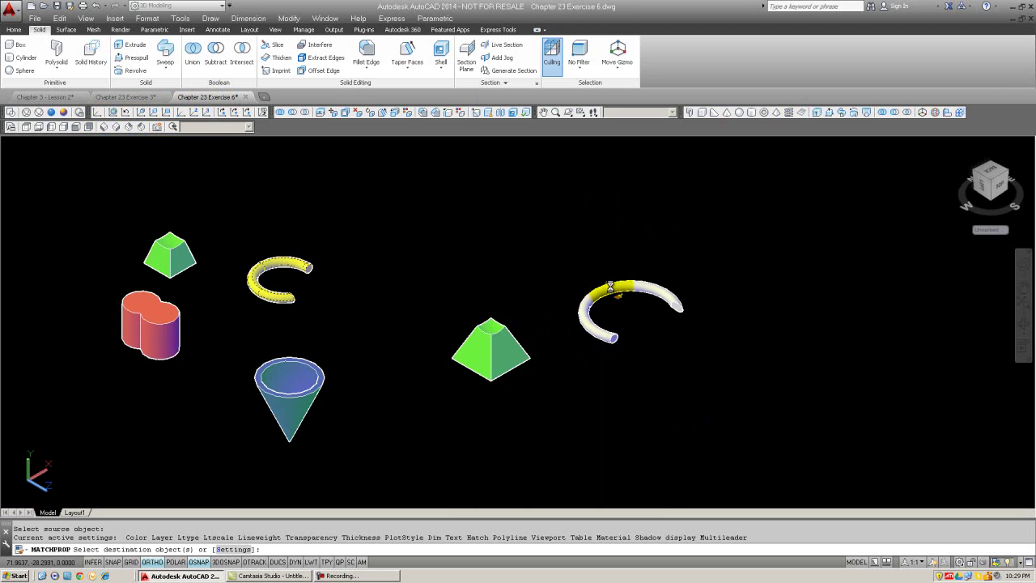
left_click(613, 288)
middle_click_drag(559, 309, 565, 254)
key("Escape")
key("Escape")
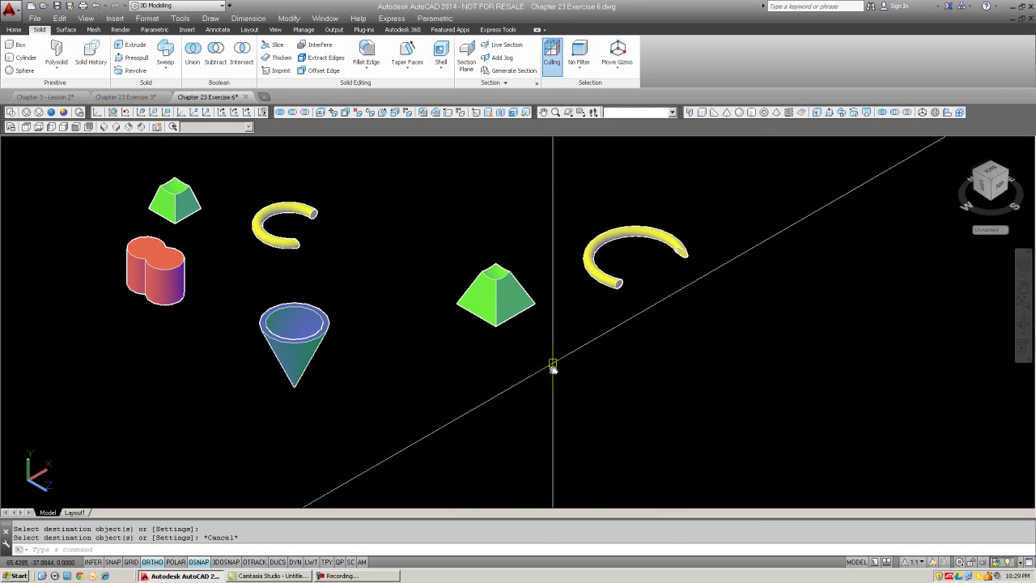
type("cone")
key("Return")
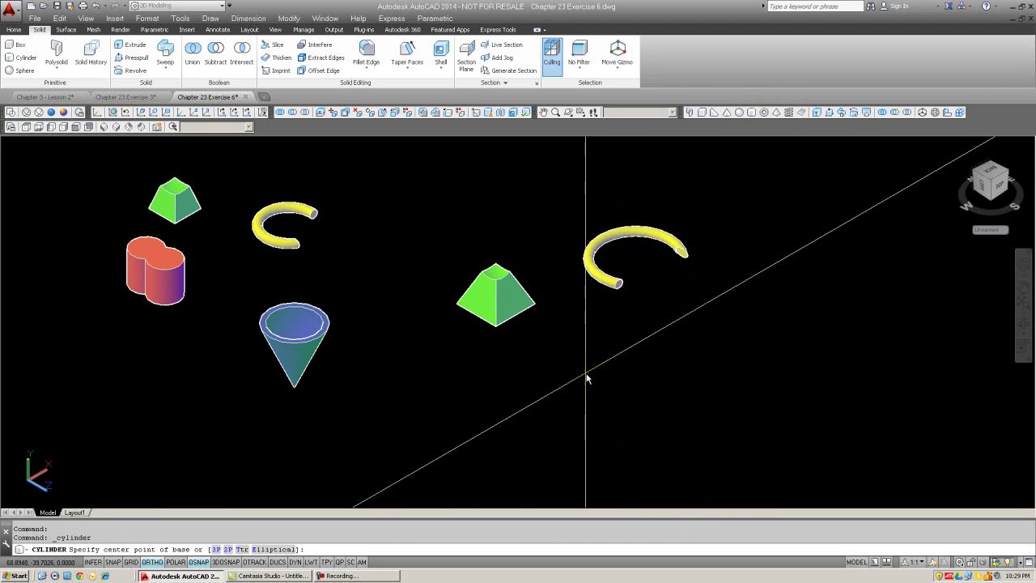
left_click(586, 377)
key("Escape")
key("Escape")
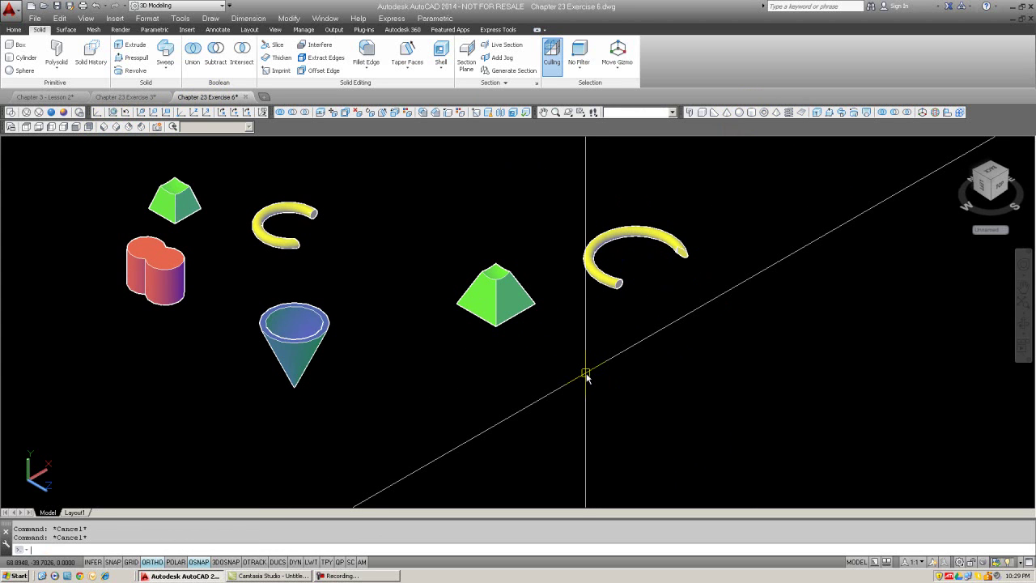
Reset the UCS to World.
key("Return")
key("Escape")
key("Escape")
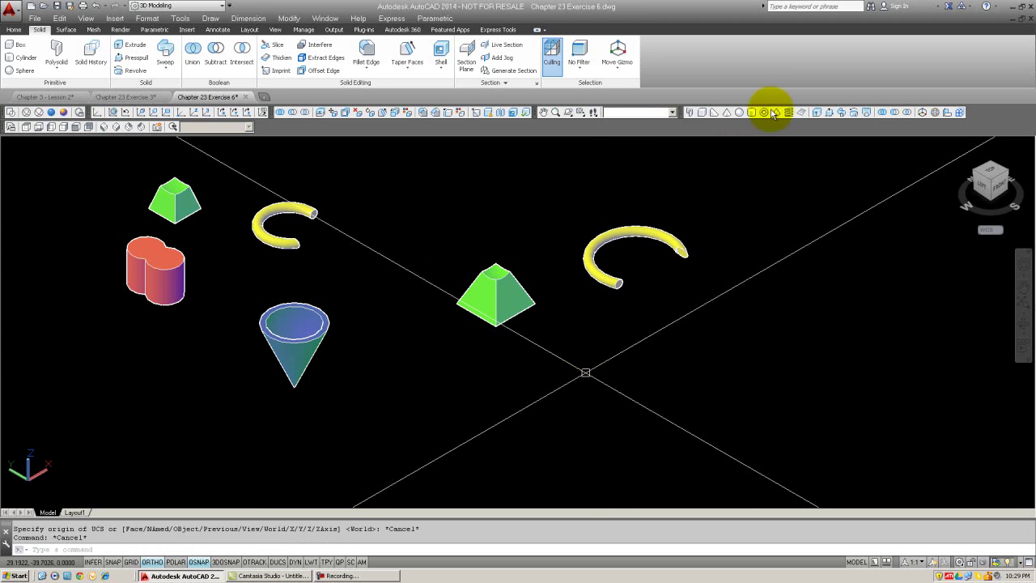
Draw a cylinder with a radius of about 1.06 and a height of about 3.2 in the empty space below the cut torus.
left_click(751, 112)
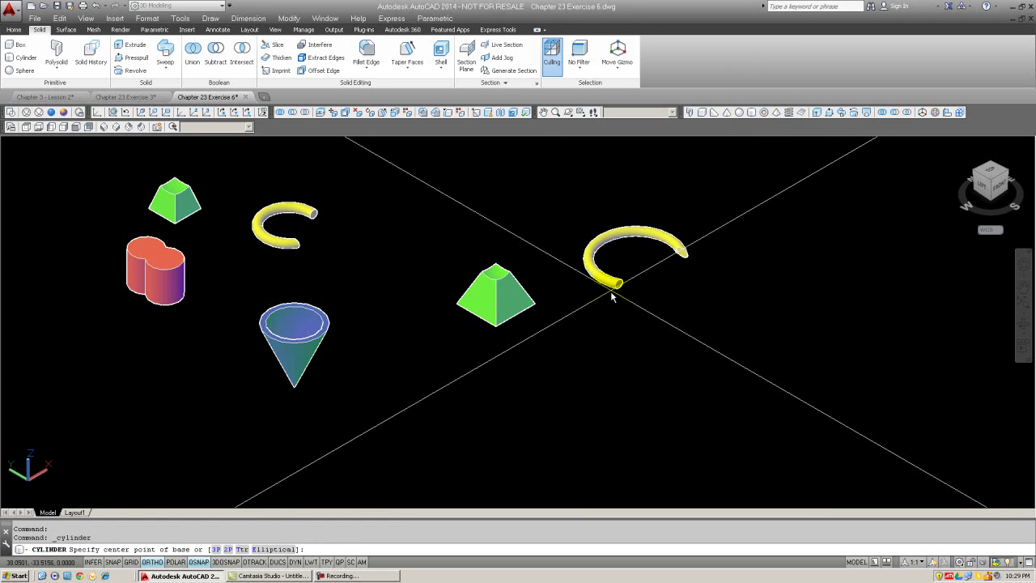
left_click(617, 405)
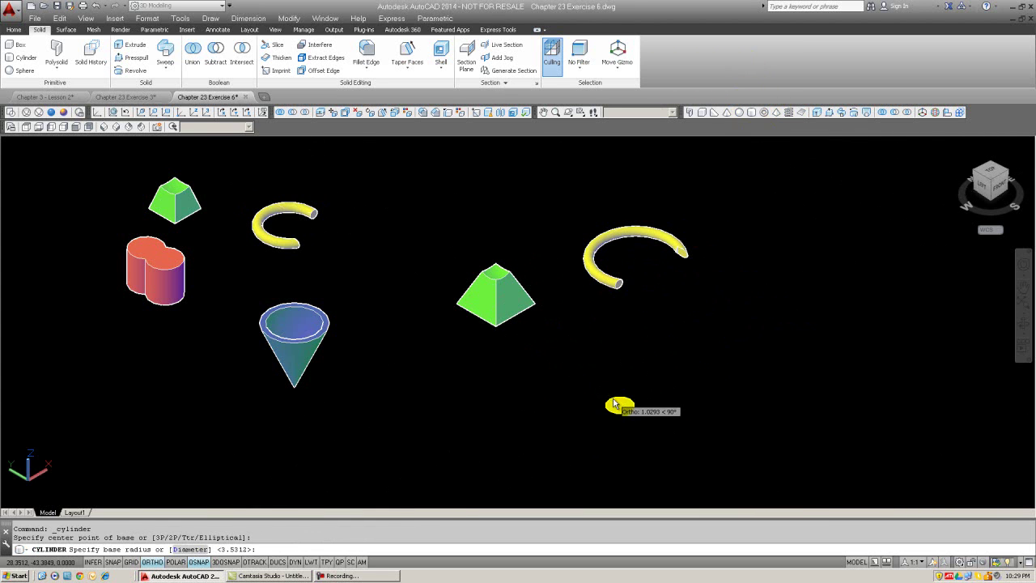
left_click(631, 405)
middle_click_drag(640, 370, 592, 331)
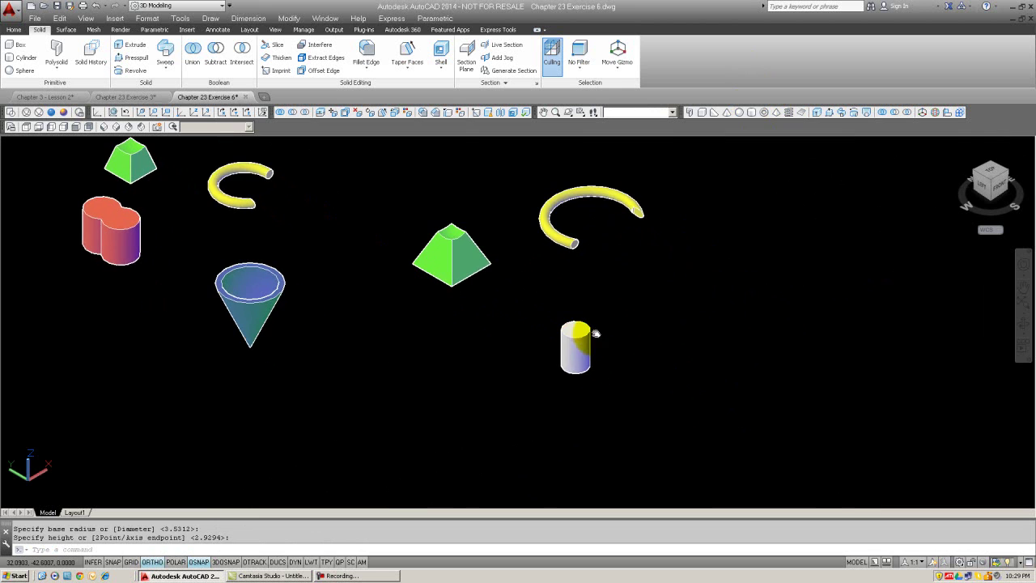
key("Escape")
Draw a second, slightly narrower cylinder of about the same height that partly overlaps the front of the first cylinder.
key("Return")
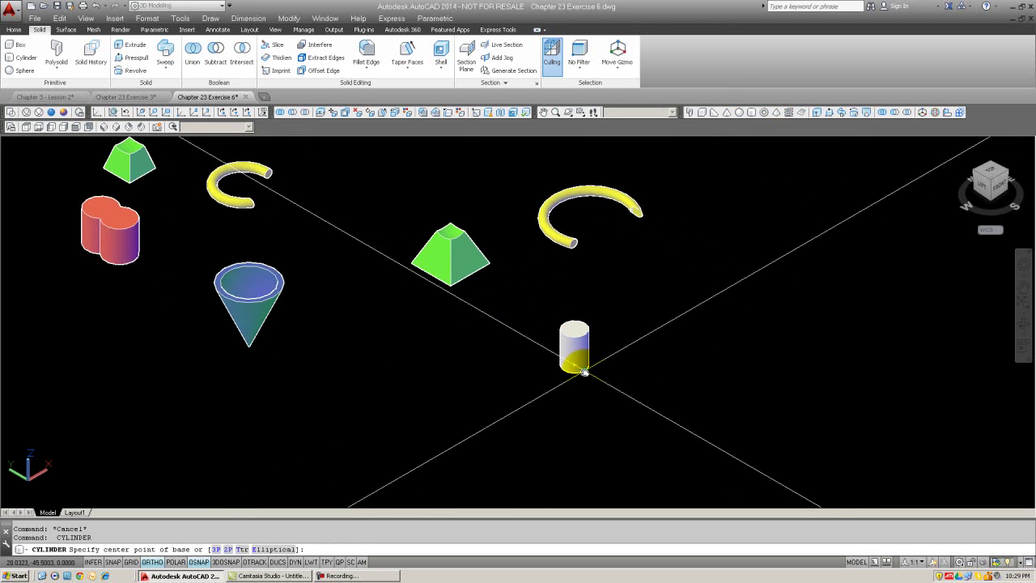
left_click(586, 372)
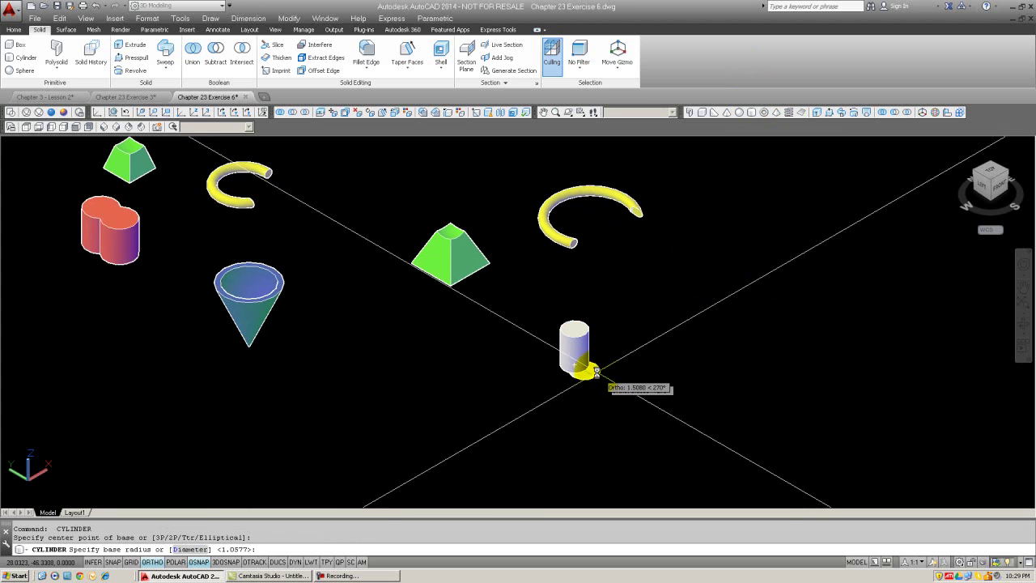
left_click(599, 371)
scroll(585, 366, "up", 3)
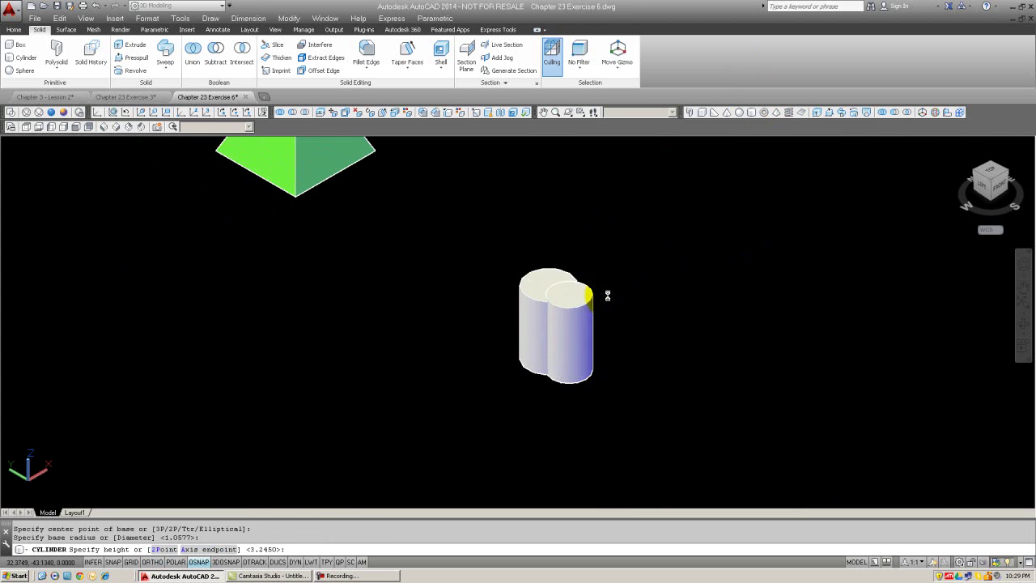
scroll(510, 363, "down", 3)
key("Escape")
key("Escape")
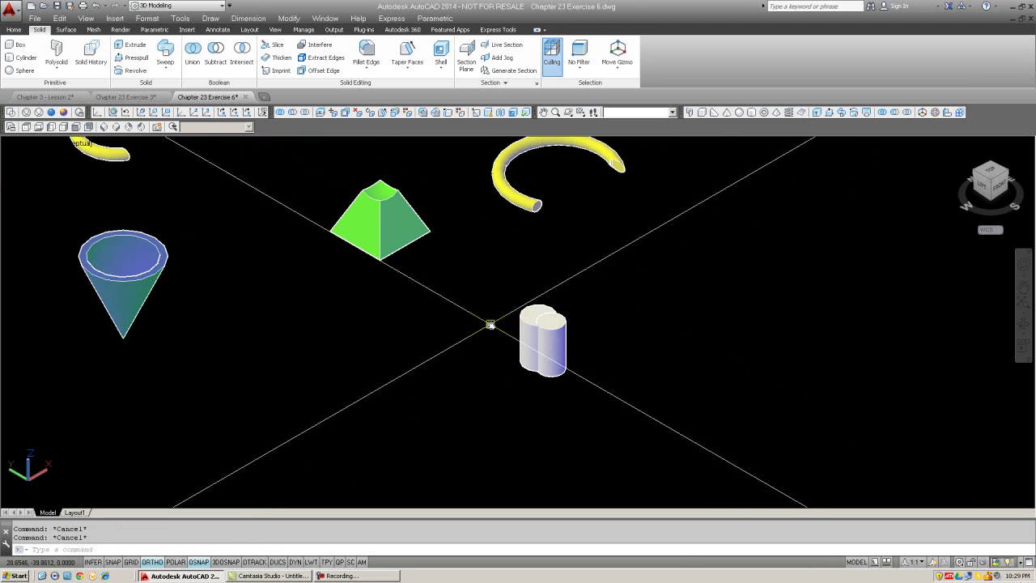
Match the properties of the new green pyramid onto the rear cylinder.
type("ma")
key("Return")
left_click(411, 242)
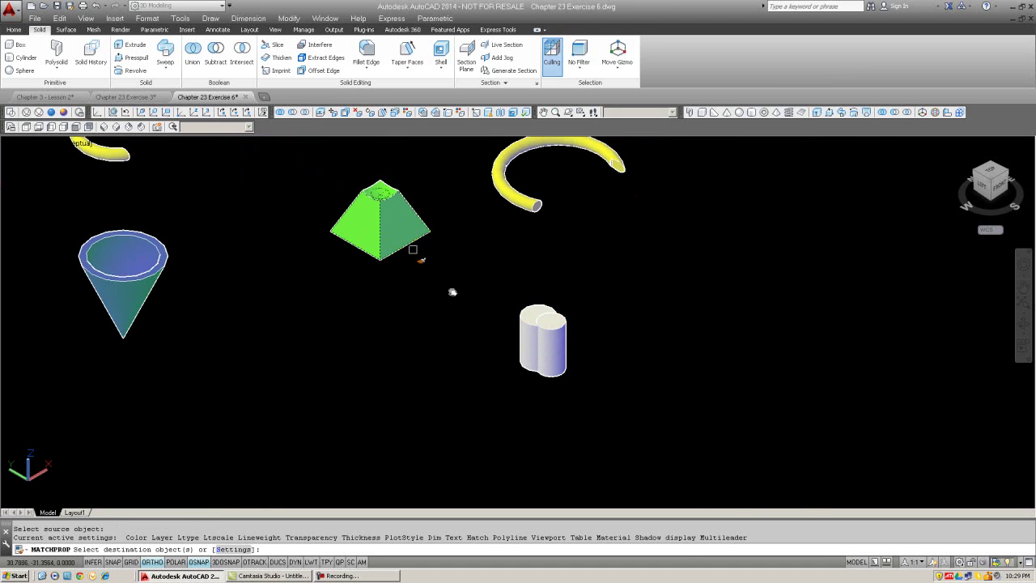
left_click(522, 310)
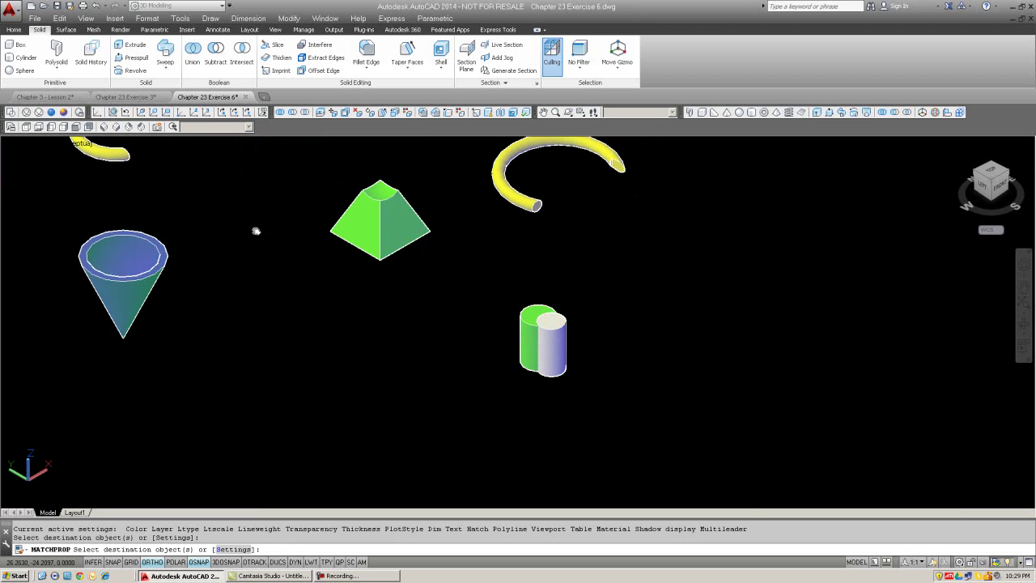
key("Escape")
Match the properties of the blue hollow cone onto the front cylinder.
key("Return")
left_click(166, 263)
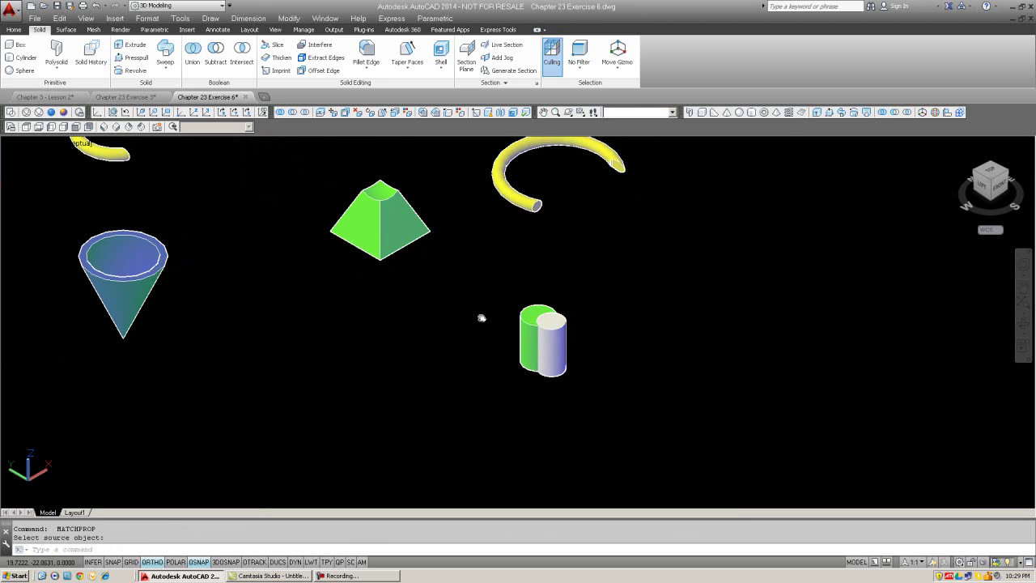
key("Escape")
key("Escape")
key("Escape")
key("Return")
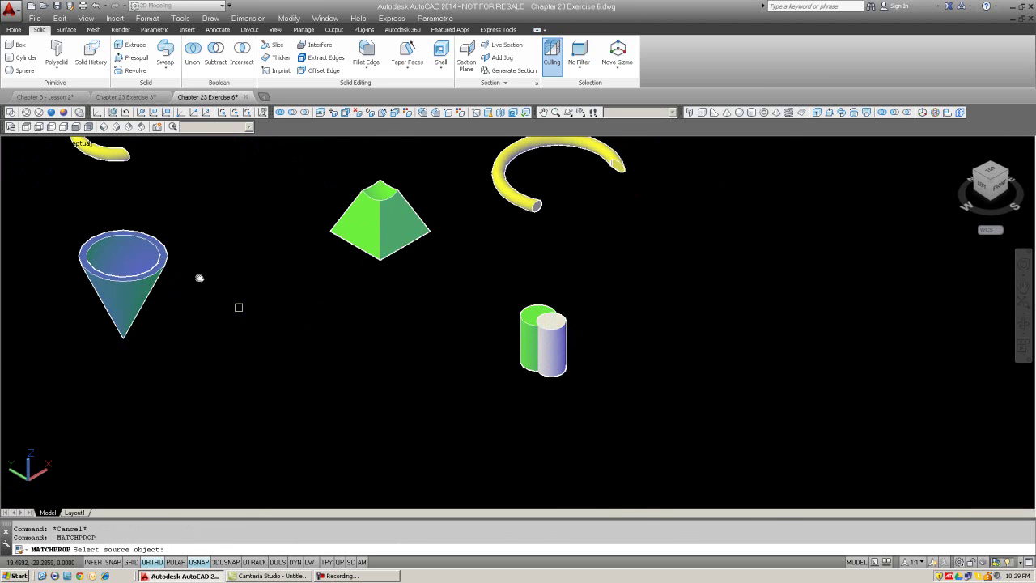
left_click(167, 261)
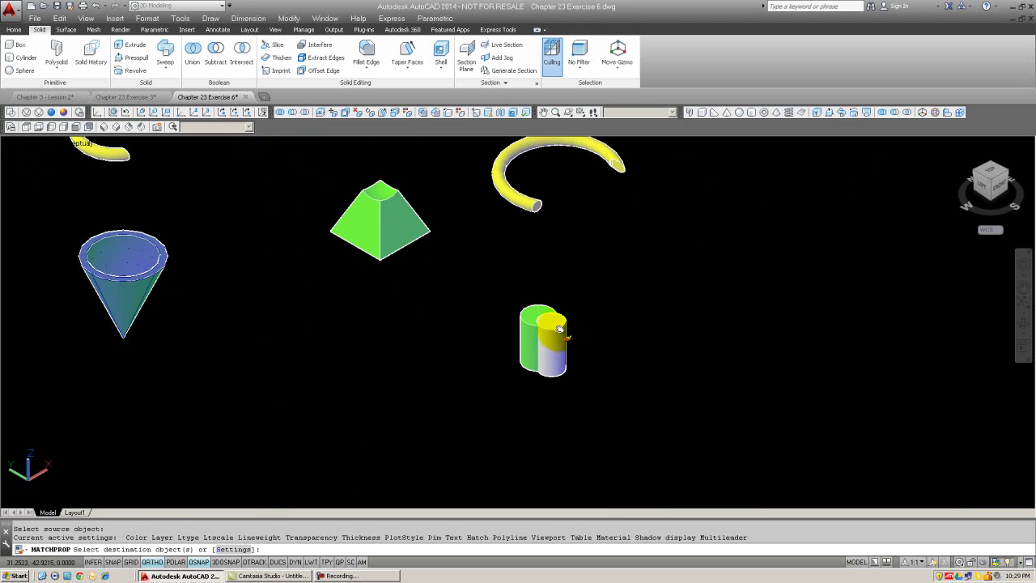
left_click(542, 330)
scroll(578, 331, "up", 3)
key("Escape")
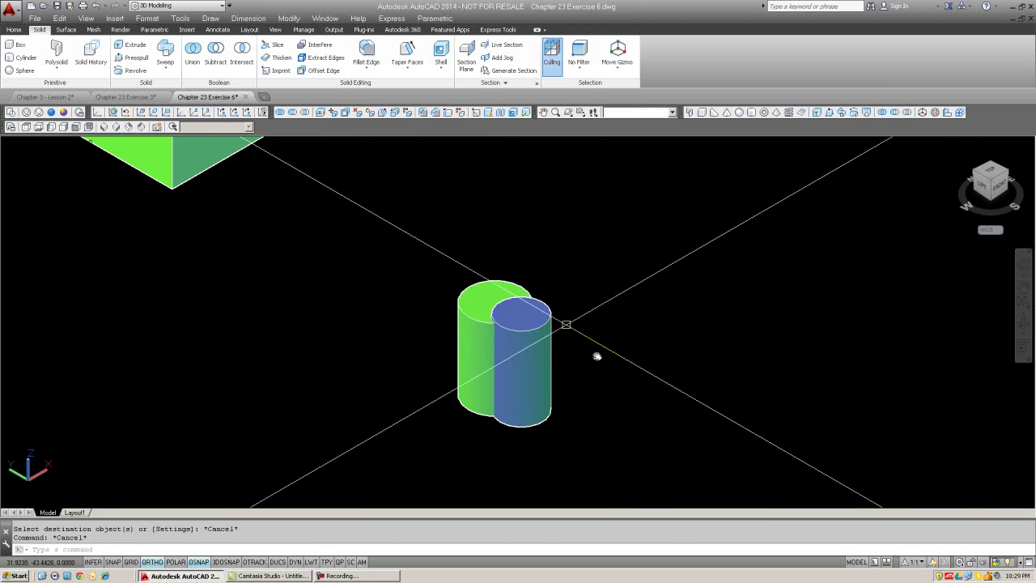
Union the two overlapping green and blue cylinders into a single solid.
left_click(555, 370)
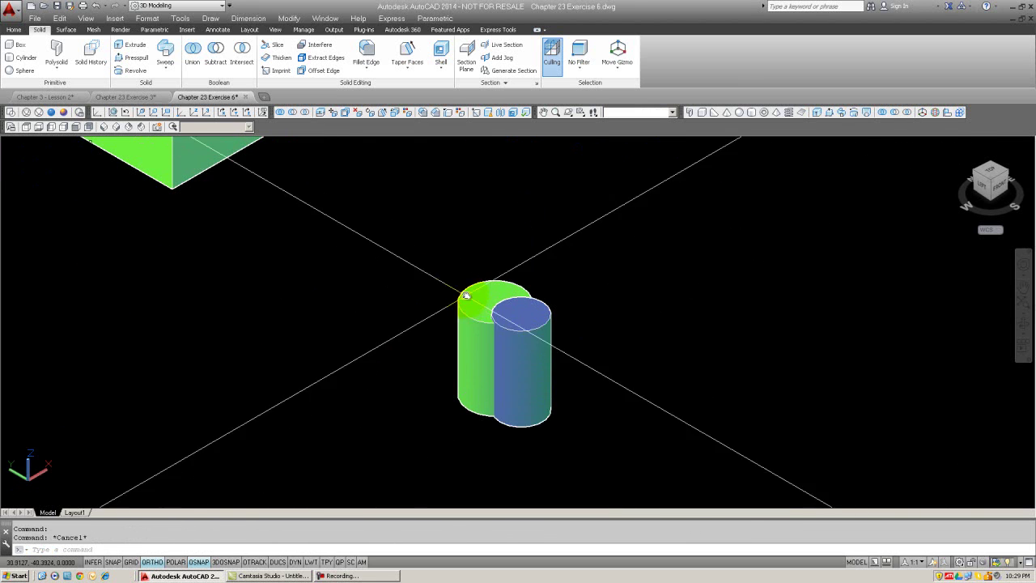
key("Escape")
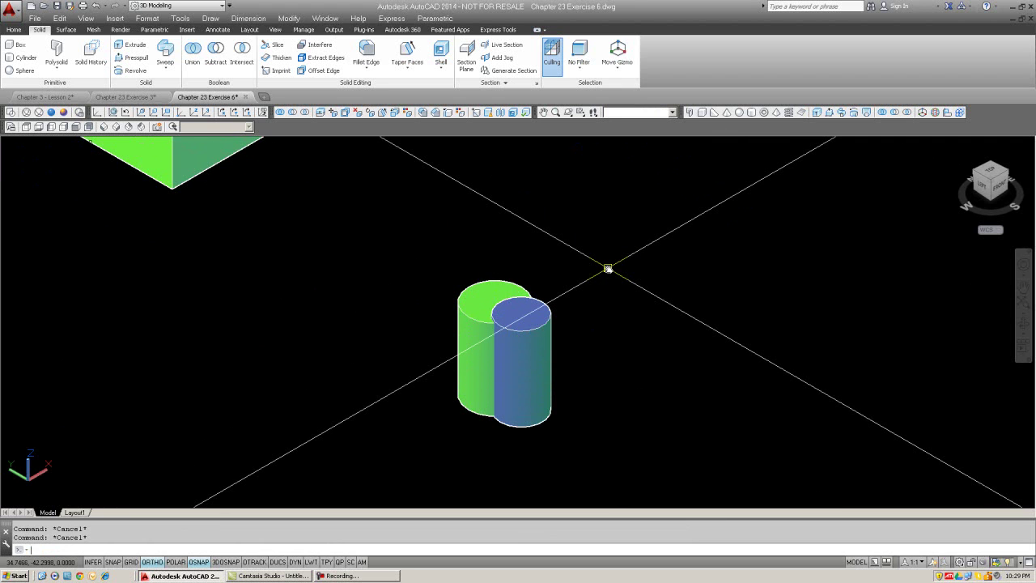
type("union")
key("Return")
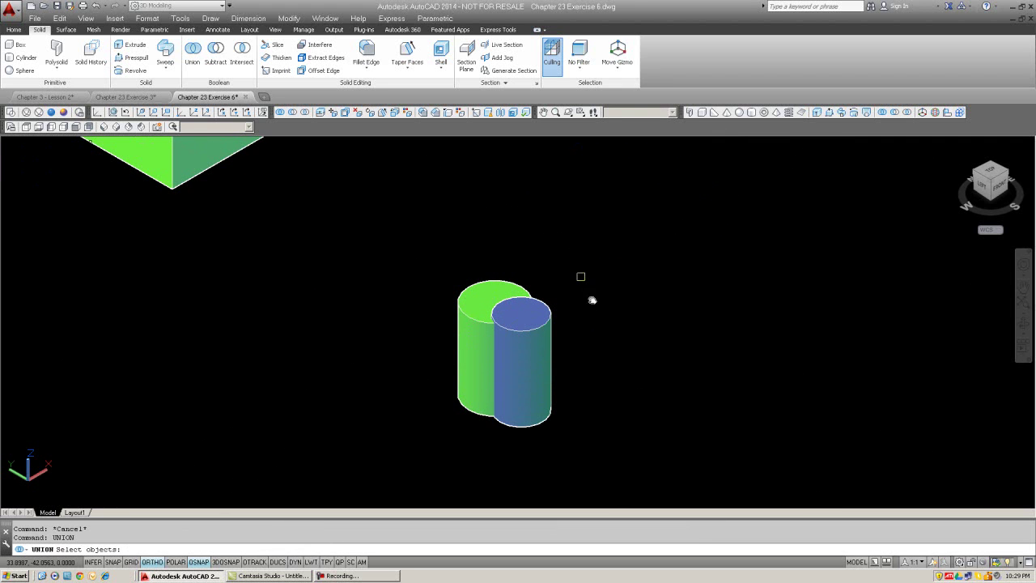
left_click(412, 265)
key("Escape")
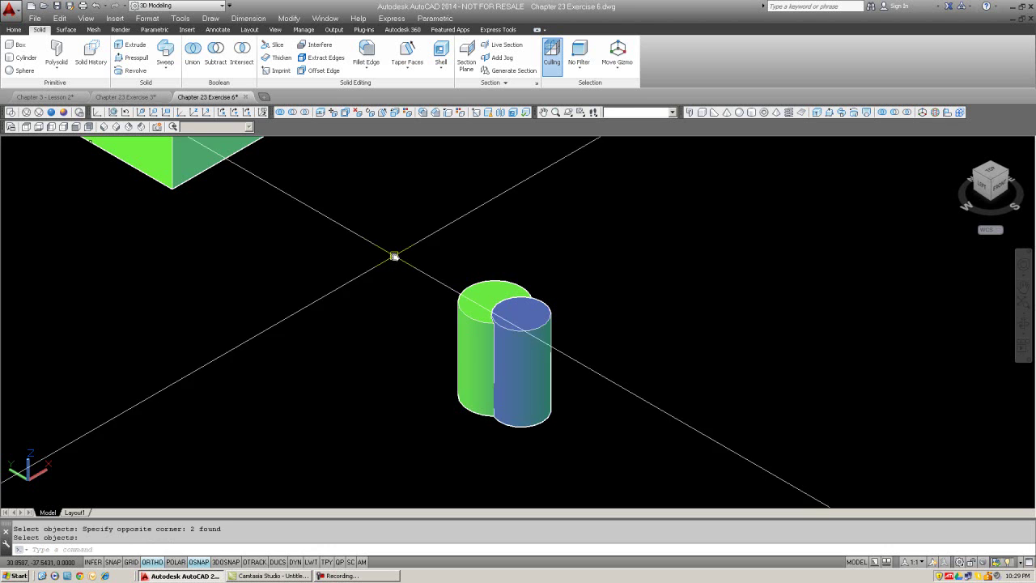
scroll(545, 324, "down", 8)
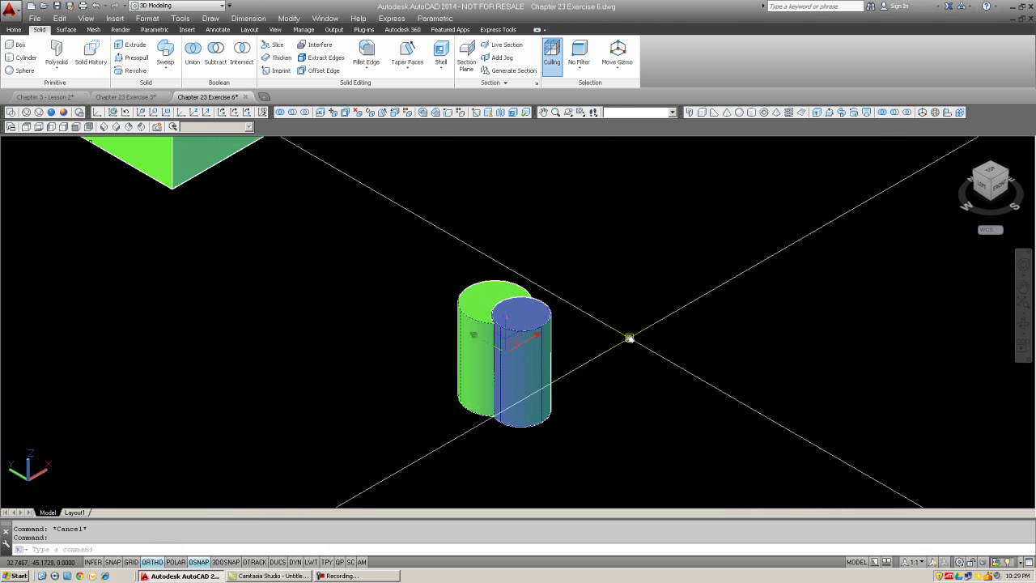
middle_click_drag(632, 338, 606, 339)
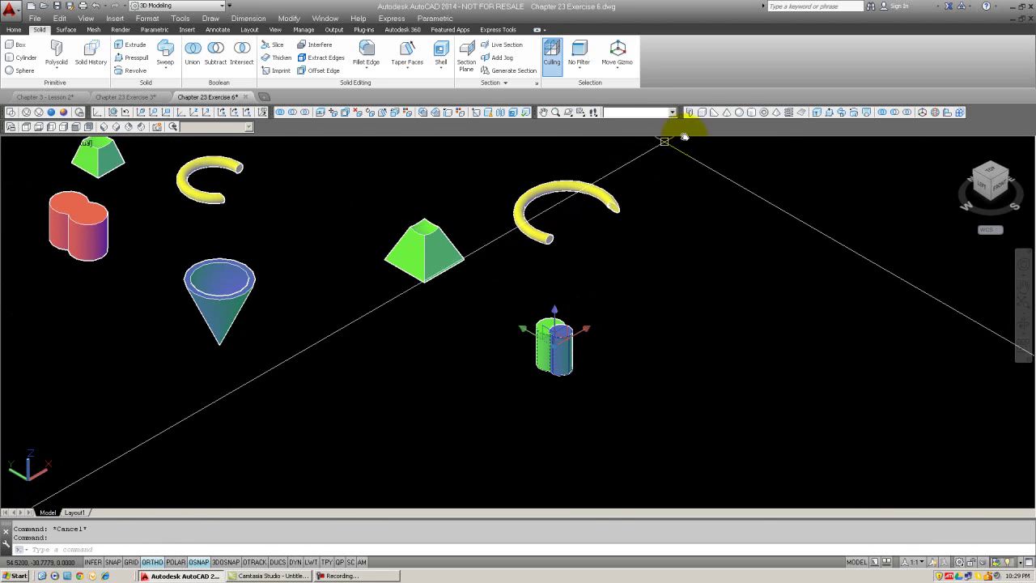
key("Escape")
Draw an inverted cone with a base radius of about 2.43 in the empty space beside the joined cylinders.
left_click(727, 112)
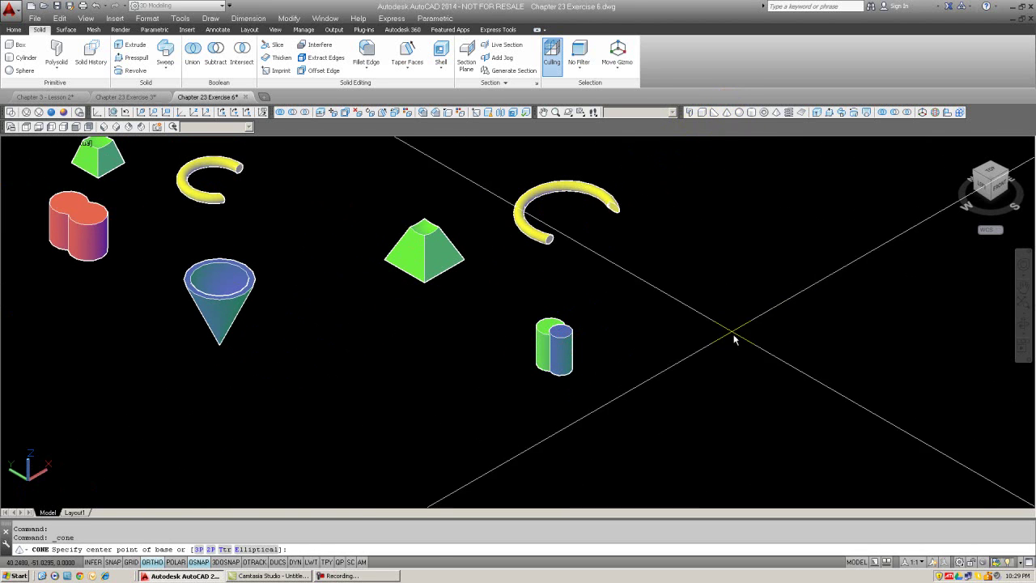
left_click(733, 335)
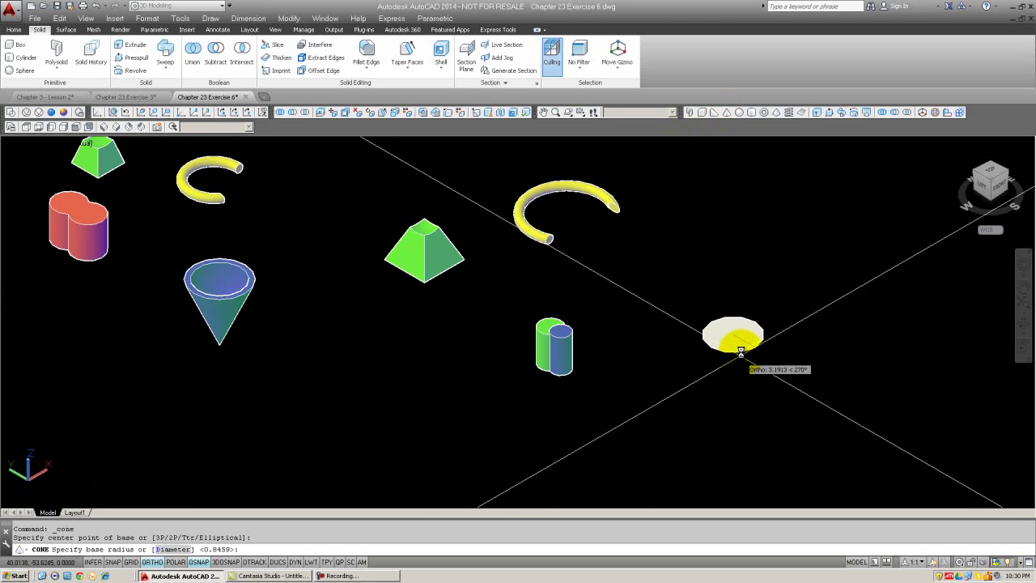
left_click(742, 357)
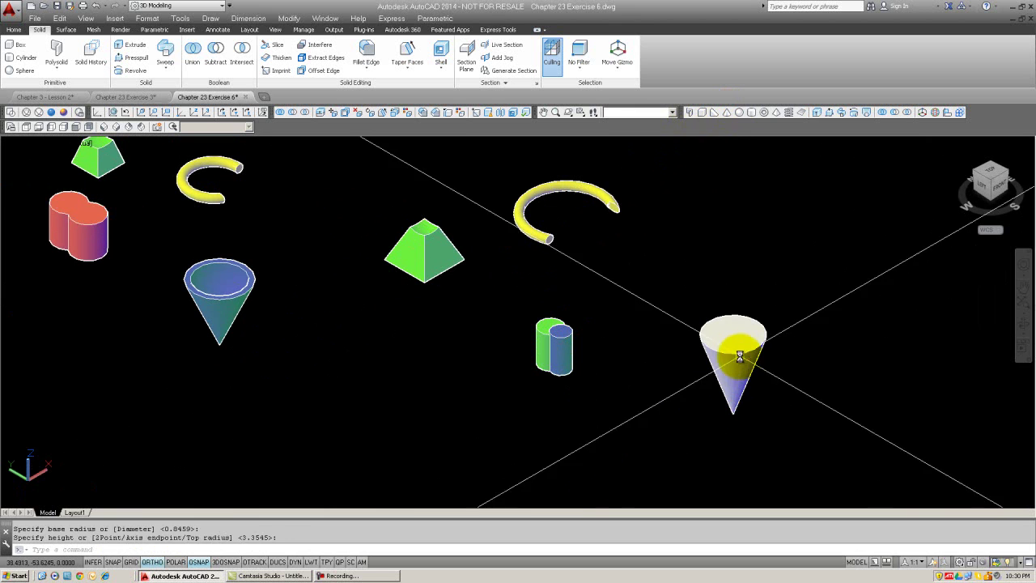
key("Escape")
Draw a sphere with a radius of about 2.1 centred on the new cone's base, with object snap turned off.
left_click(741, 112)
left_click(733, 334)
scroll(733, 334, "up", 4)
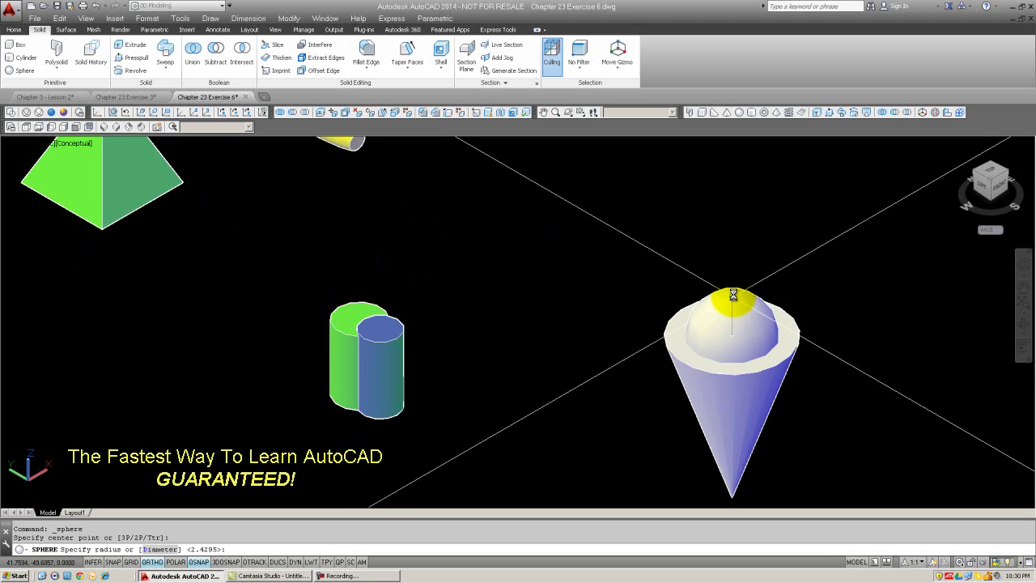
key("F3")
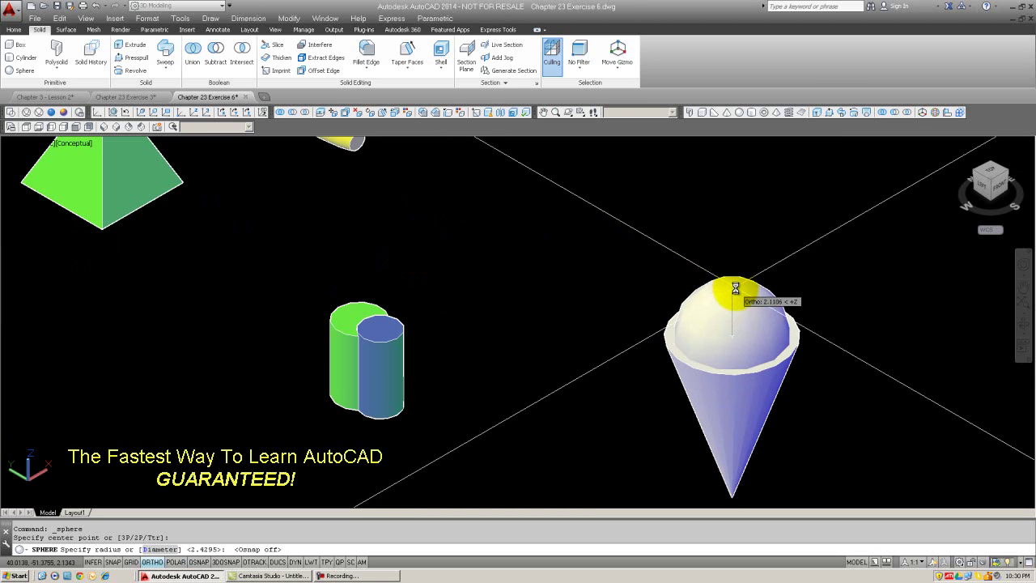
key("Escape")
middle_click_drag(714, 291, 640, 269)
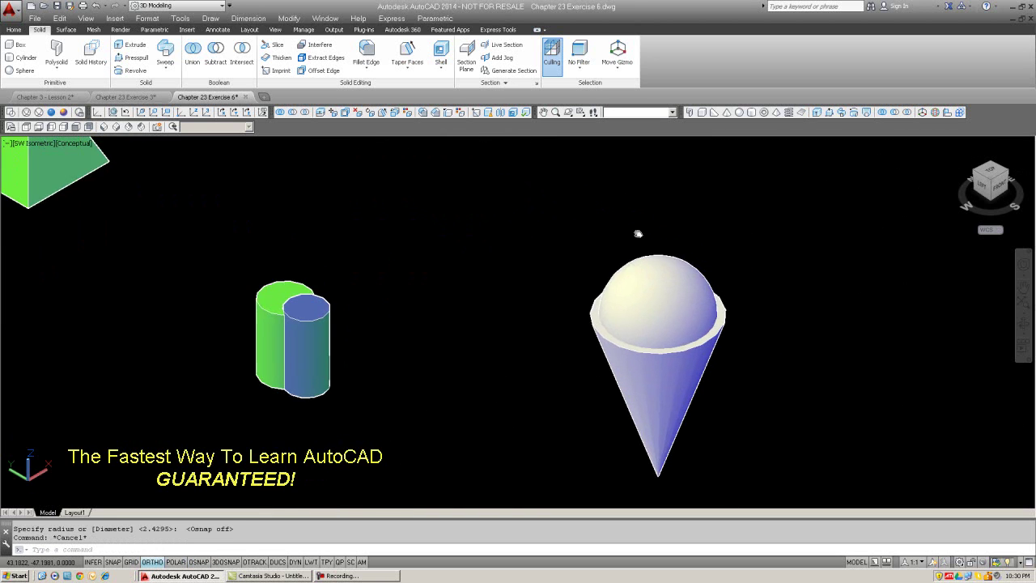
type("ma")
key("Return")
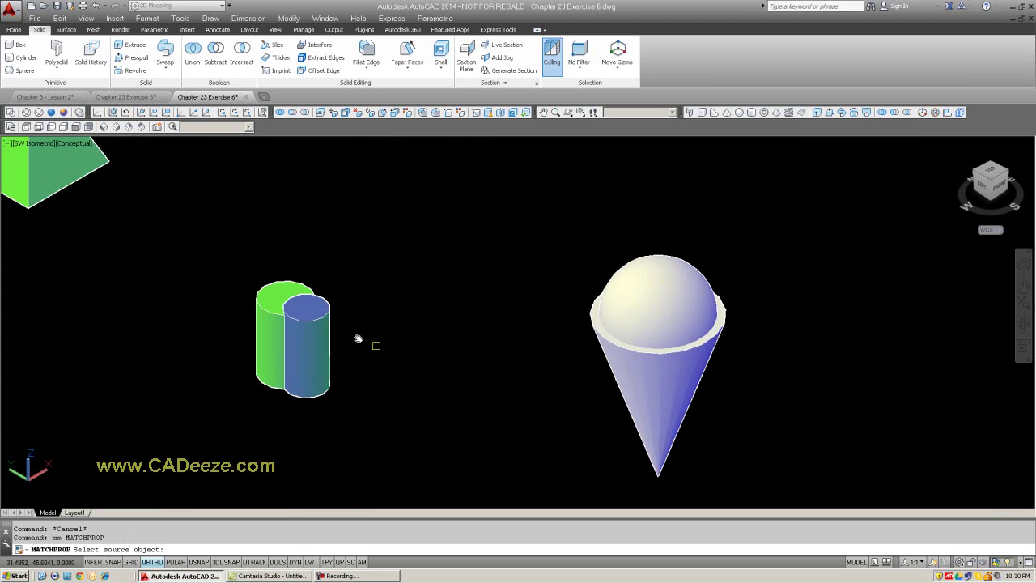
left_click(307, 299)
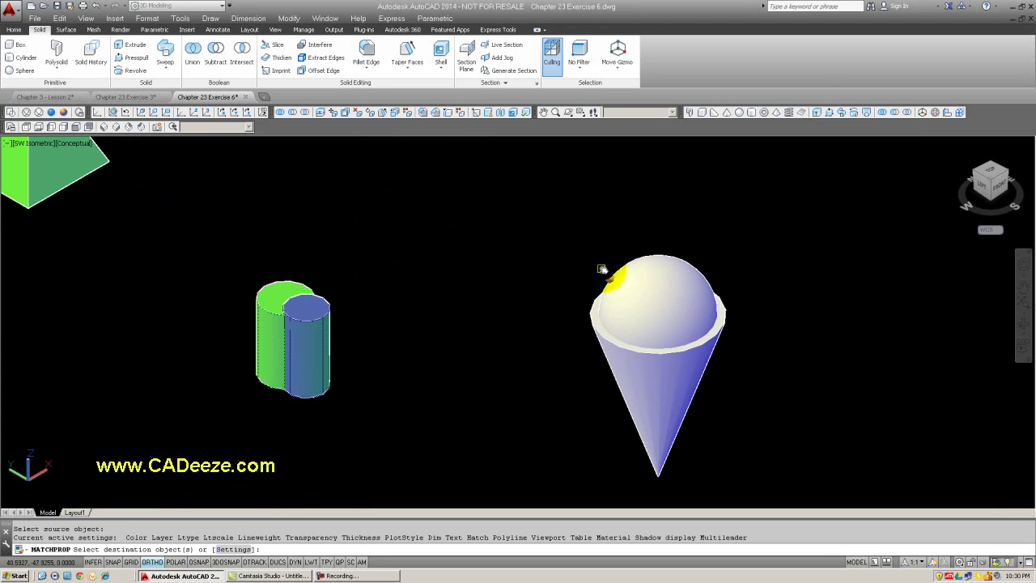
left_click(605, 270)
scroll(539, 275, "down", 4)
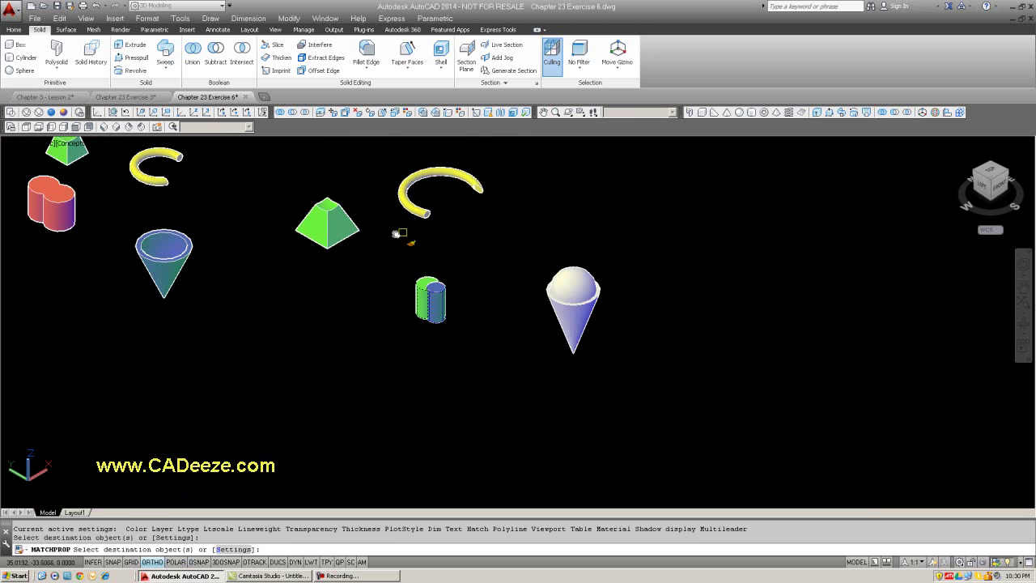
key("Escape")
Match the properties of the green cut pyramid onto the sphere.
key("Return")
left_click(354, 234)
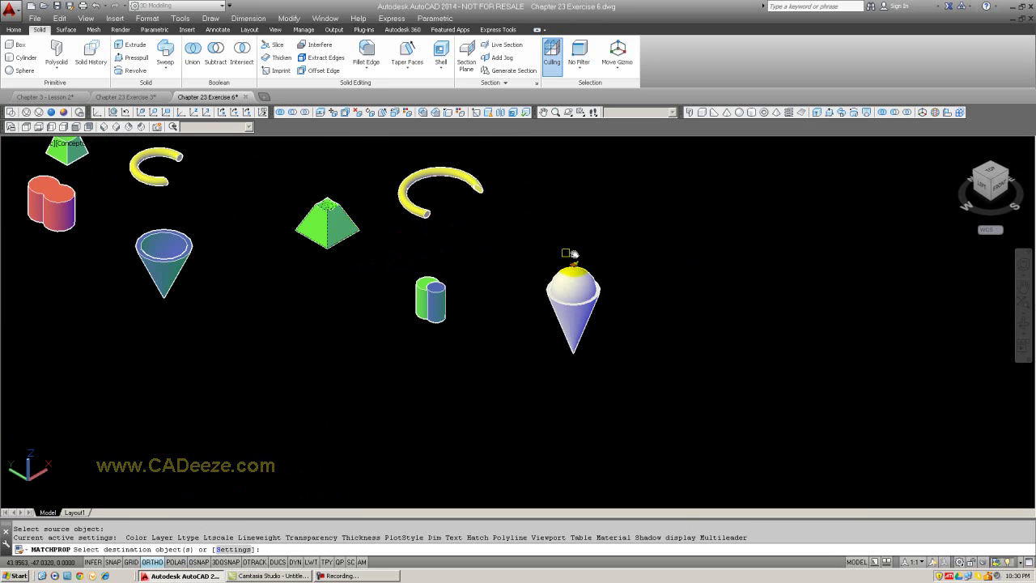
left_click(573, 279)
key("Escape")
Match the properties of the blue hollow cone onto the new inverted cone beneath the sphere.
key("Return")
left_click(193, 251)
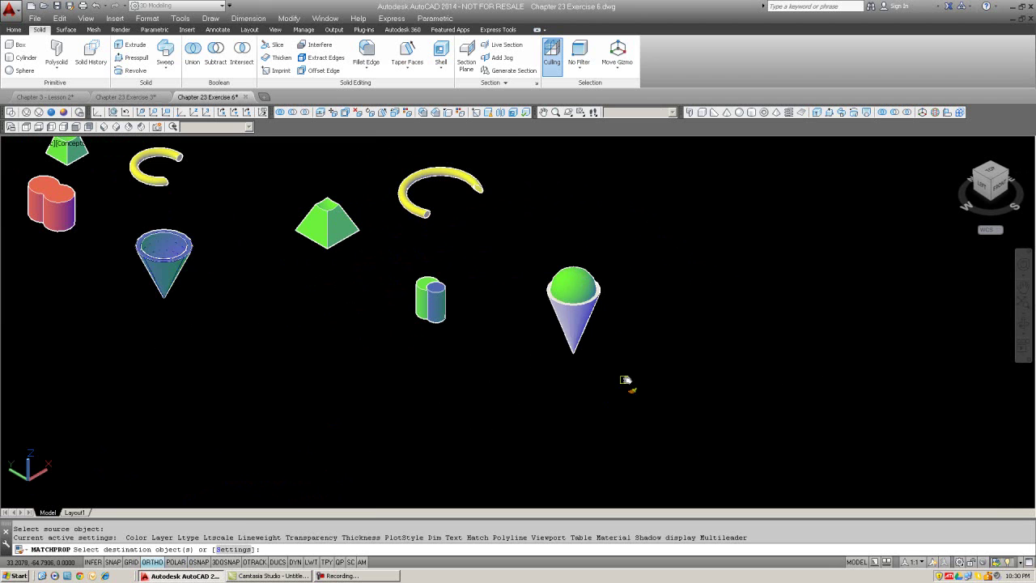
left_click(580, 340)
key("Escape")
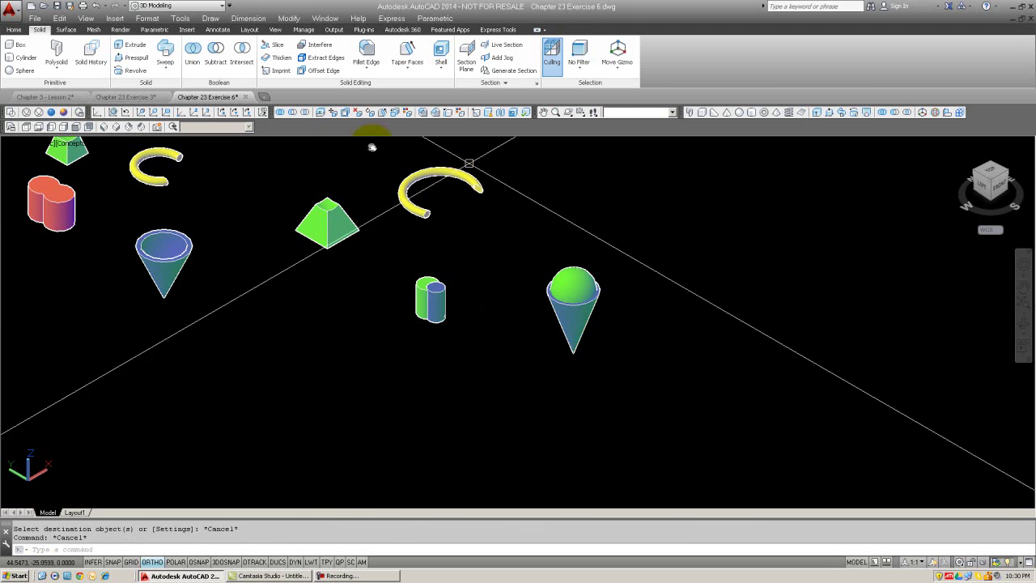
Subtract the green sphere from the blue cone to hollow out its base.
left_click(293, 116)
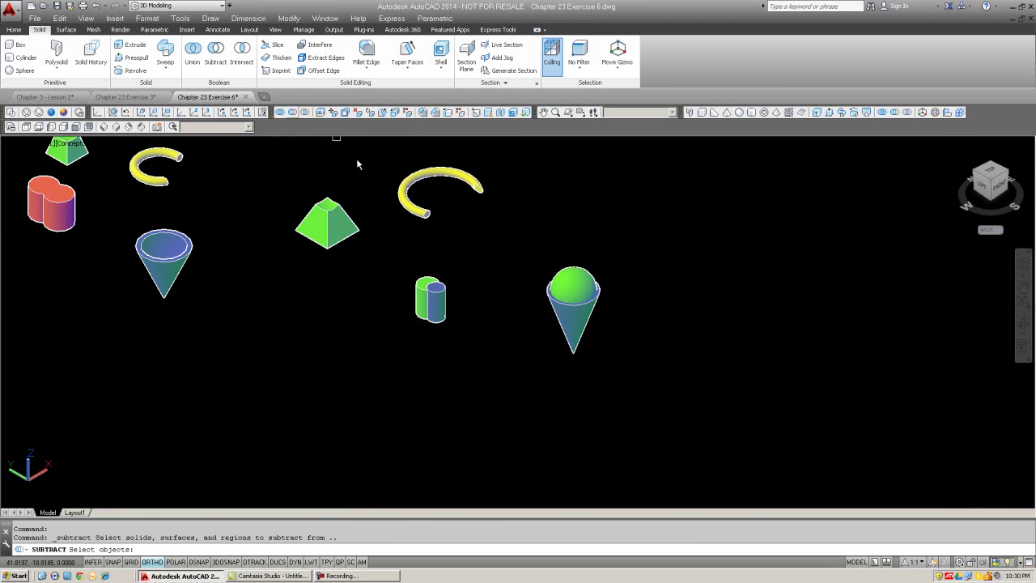
left_click(599, 307)
key("Return")
left_click(591, 277)
key("Return")
middle_click_drag(483, 300, 585, 332)
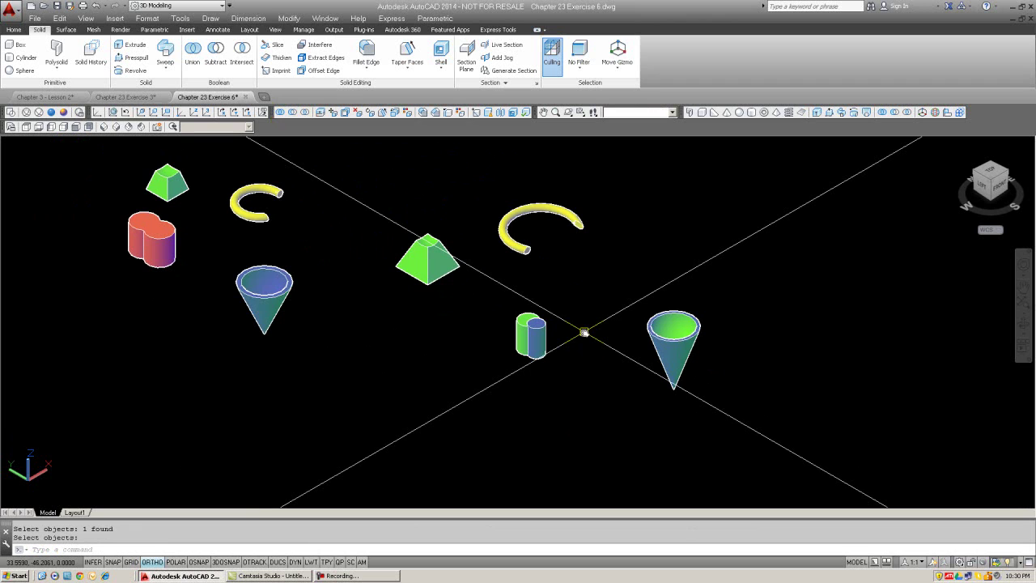